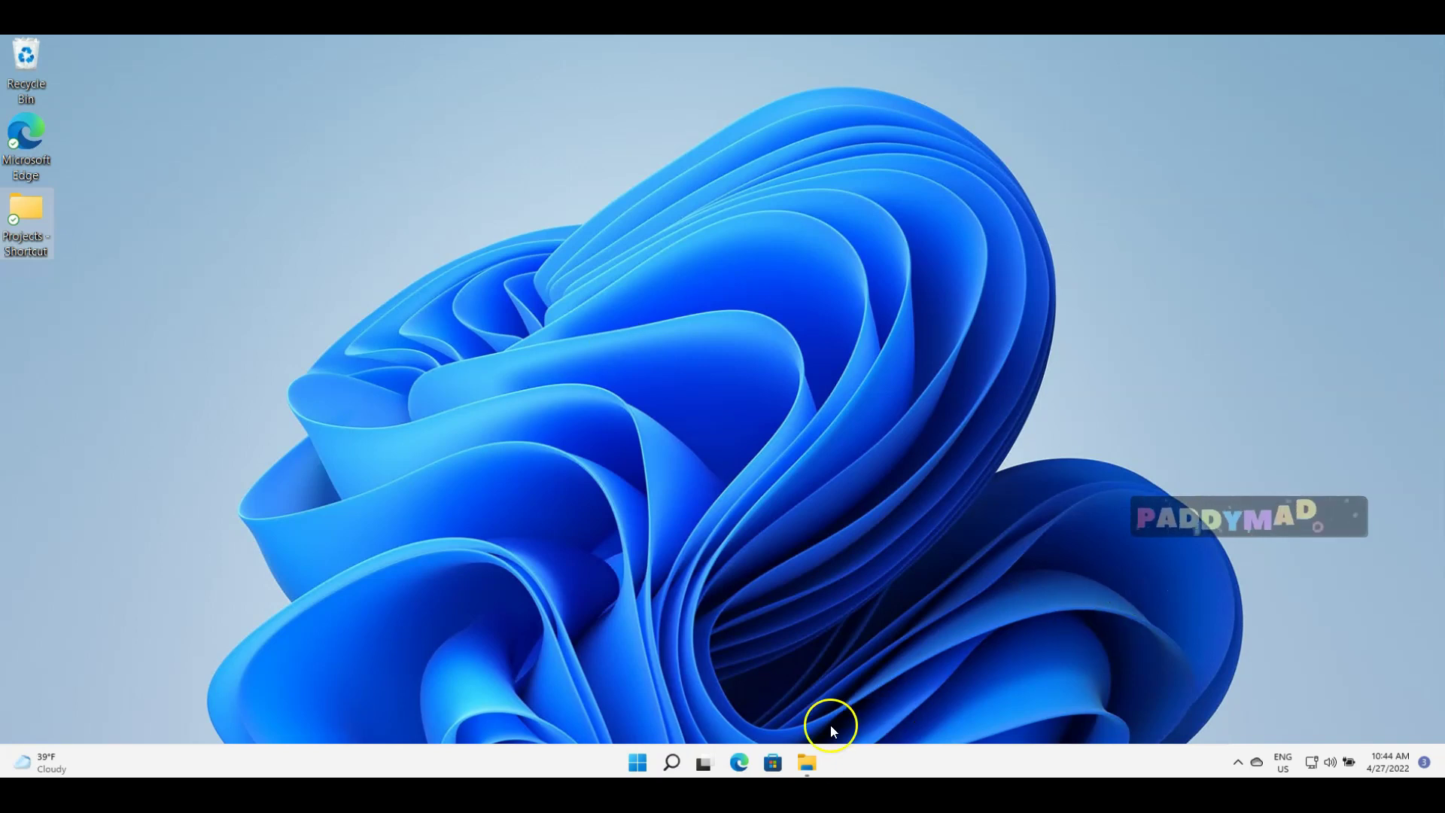
Open File Explorer and go to Documents > Projects > SubProject
click(806, 764)
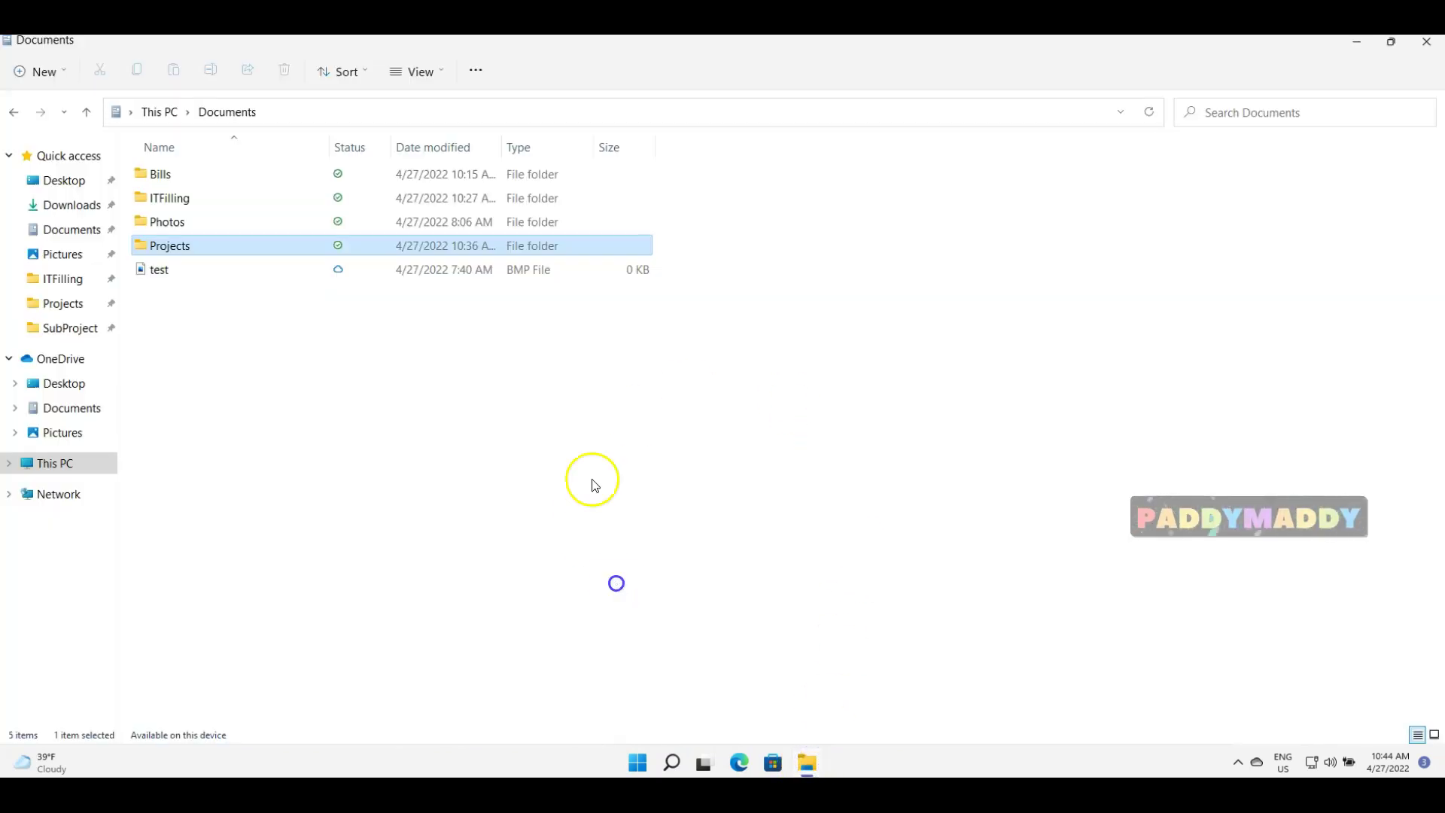
click(182, 252)
double_click(181, 248)
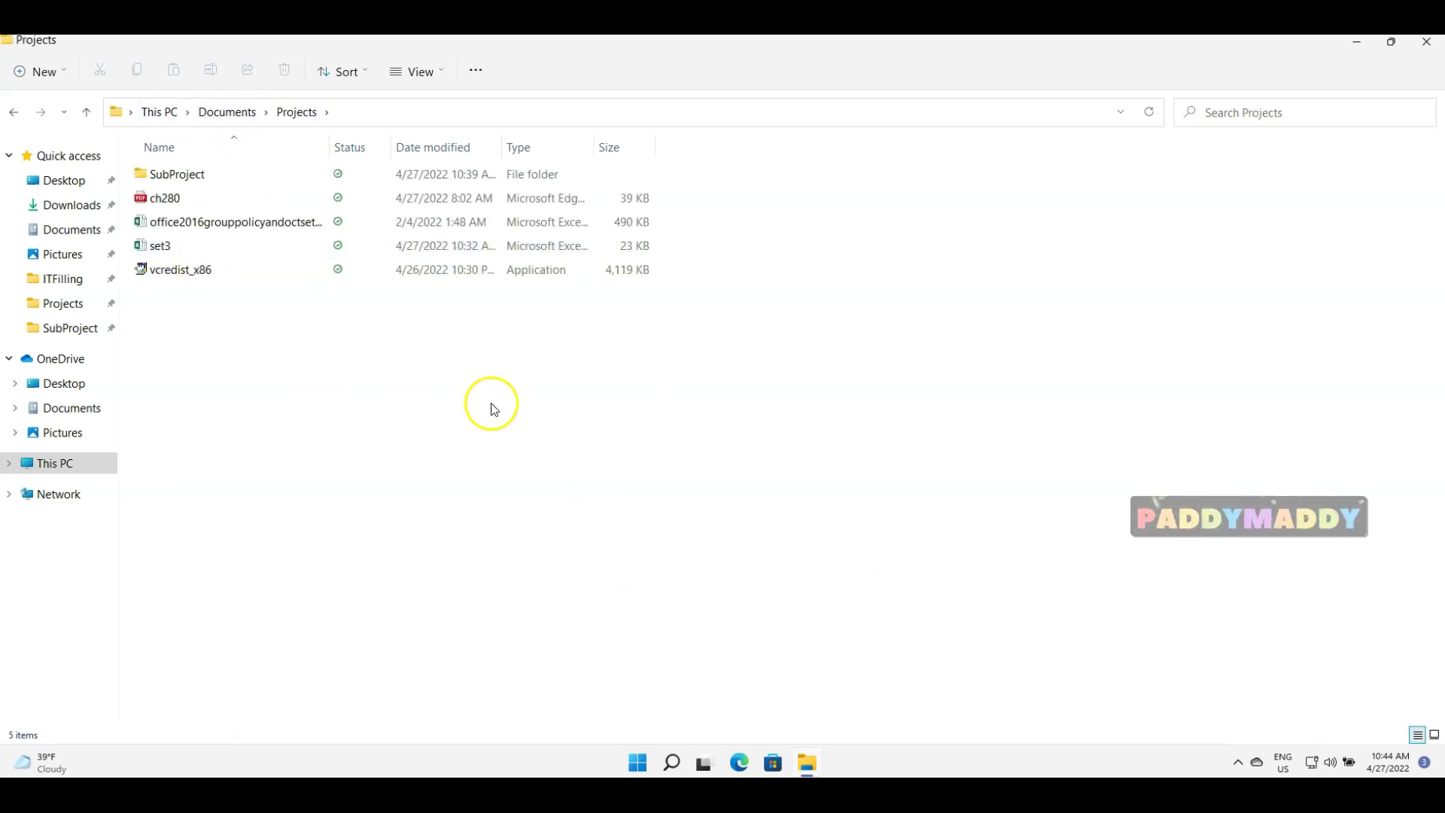
double_click(178, 177)
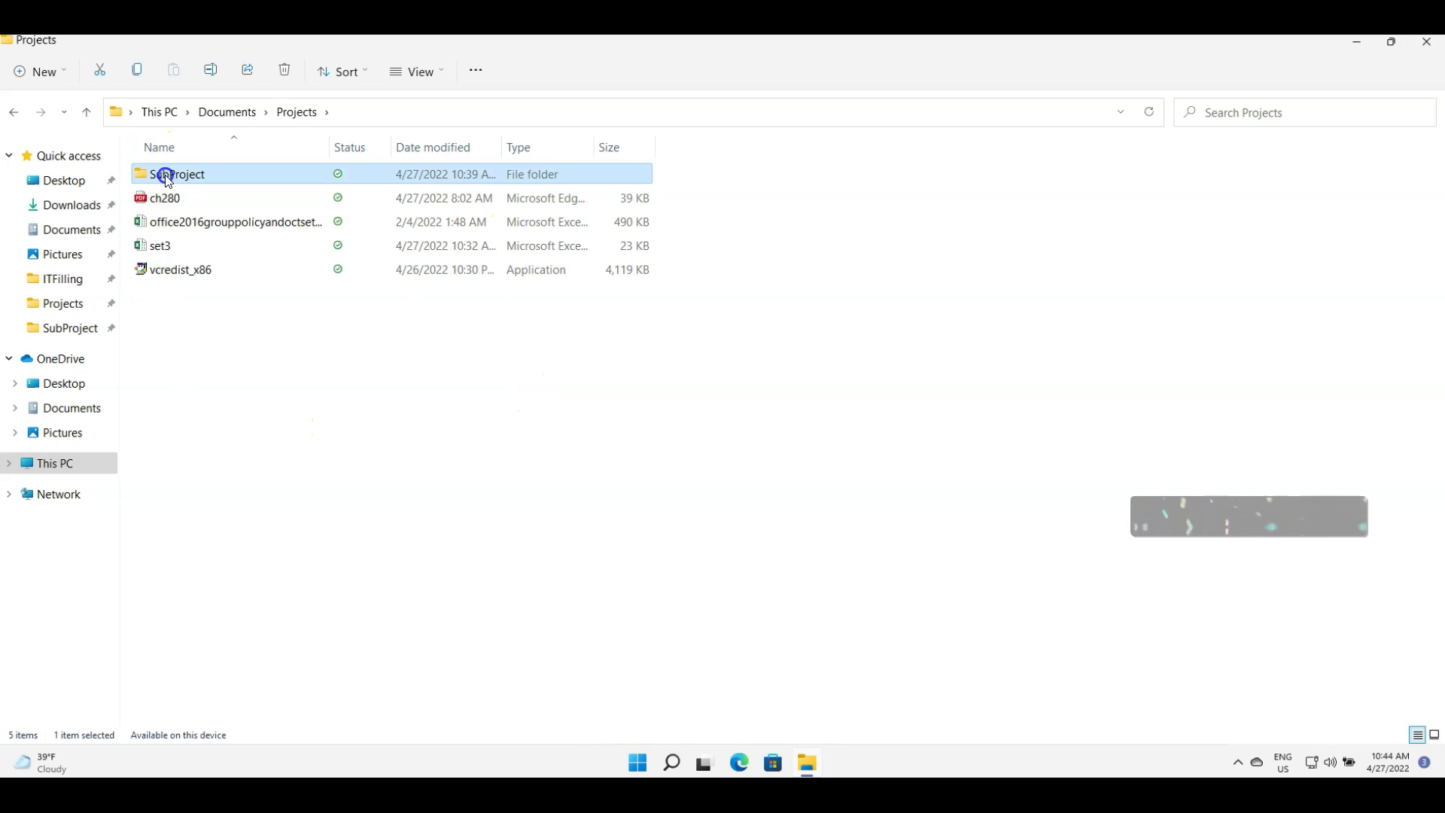
scroll(703, 487, down, 3)
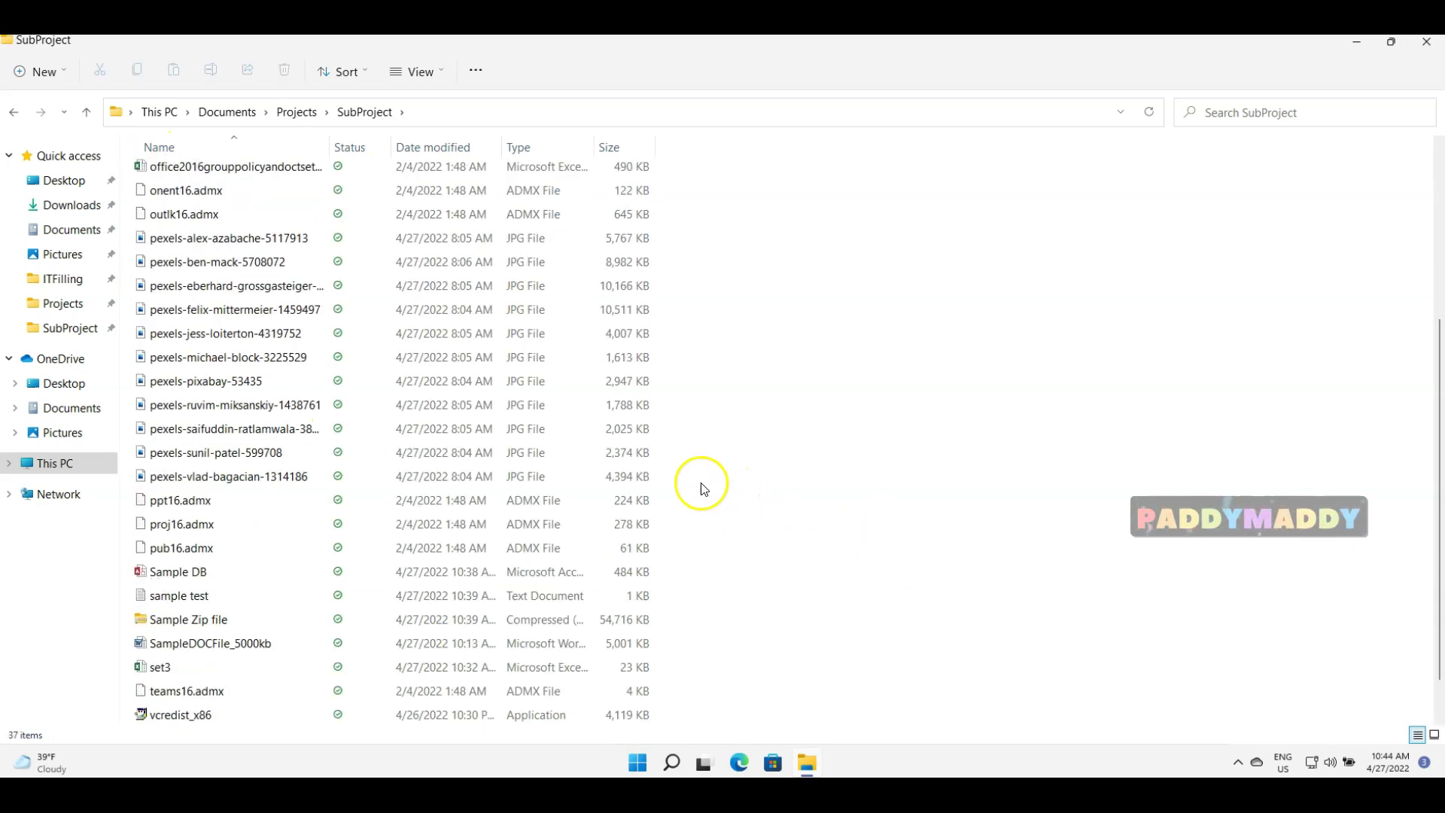
scroll(279, 260, up, 4)
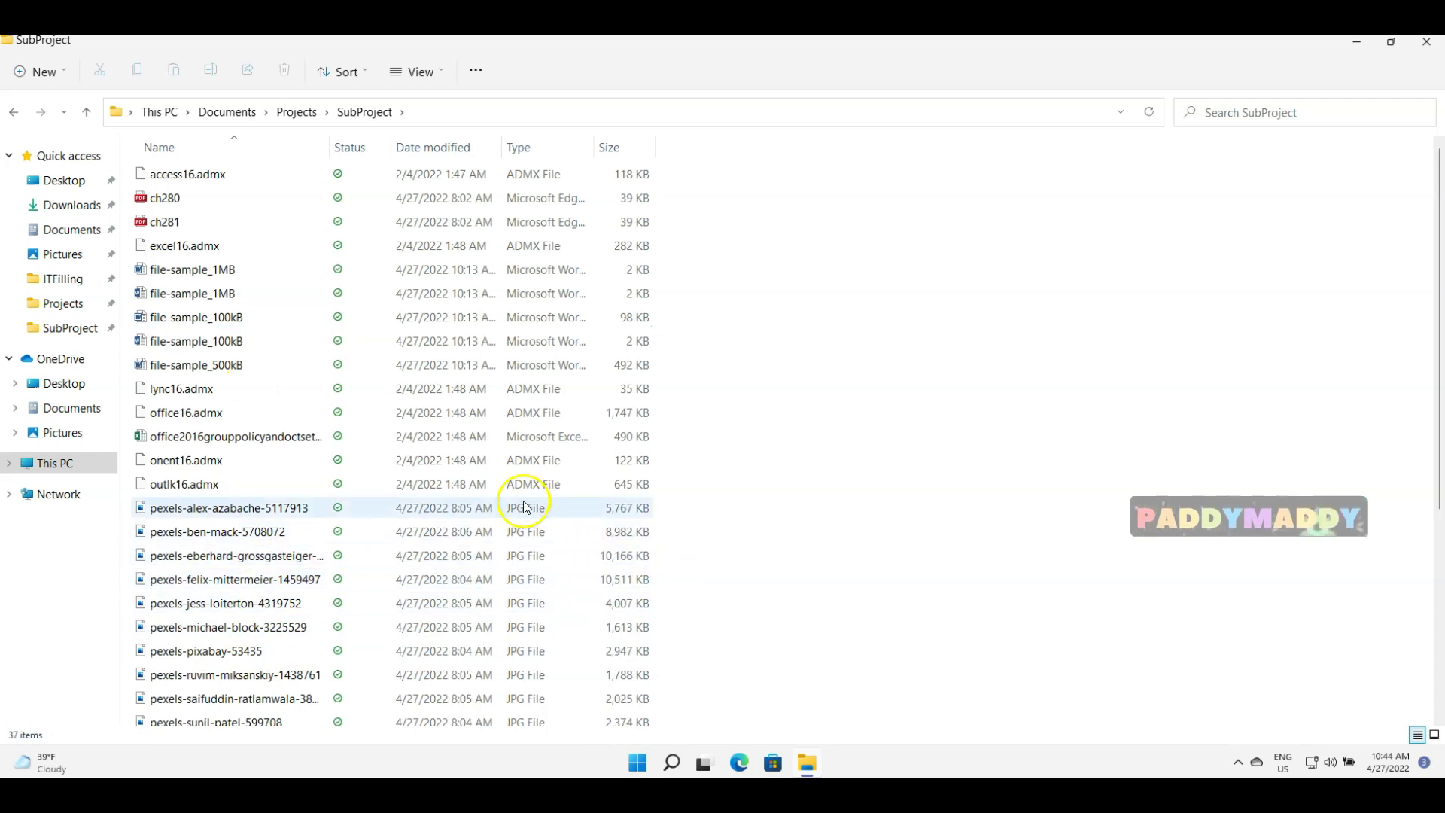
Widen the Type column to show full type names and keep the Details layout
drag(593, 142, 713, 142)
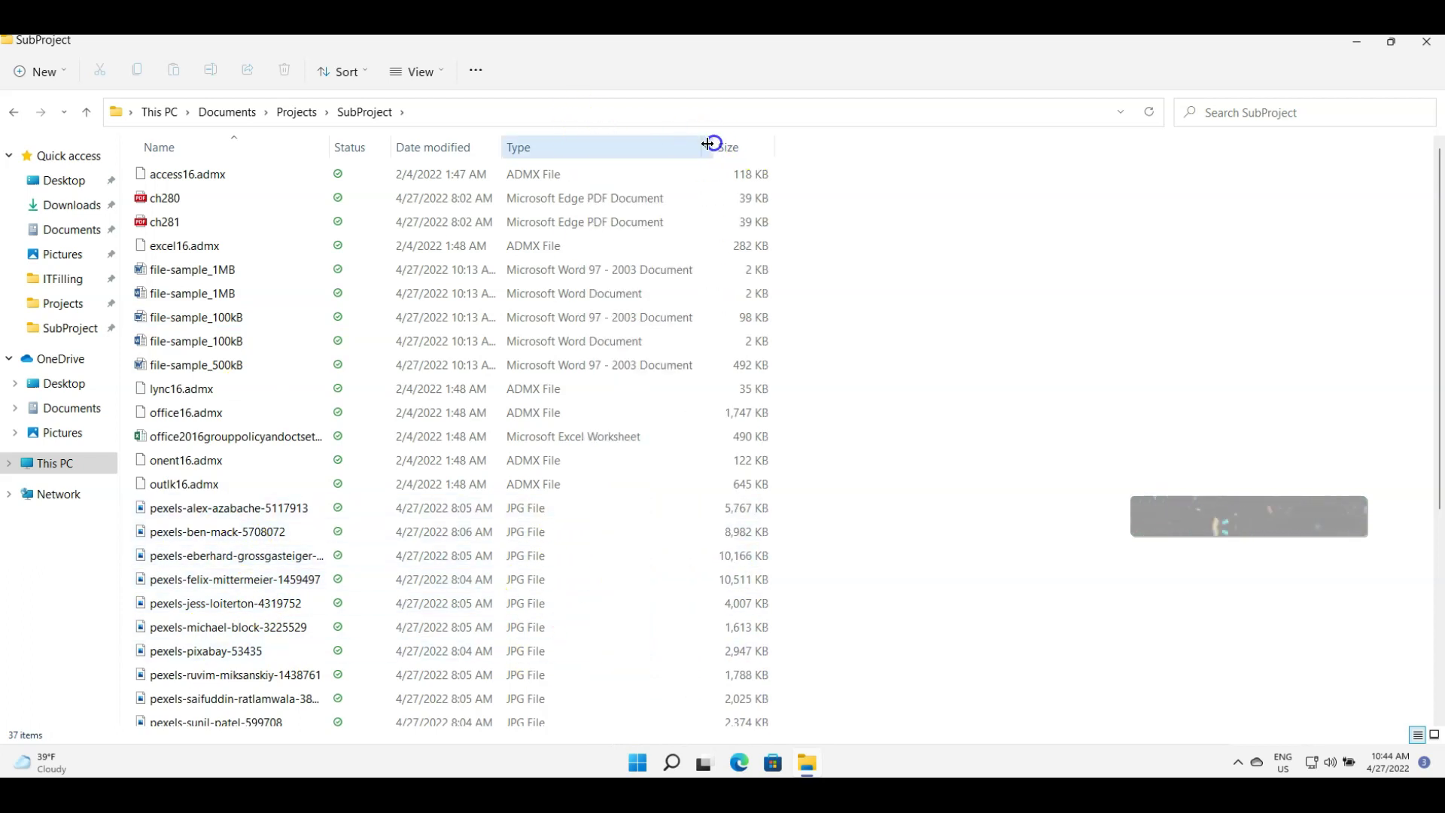
click(468, 78)
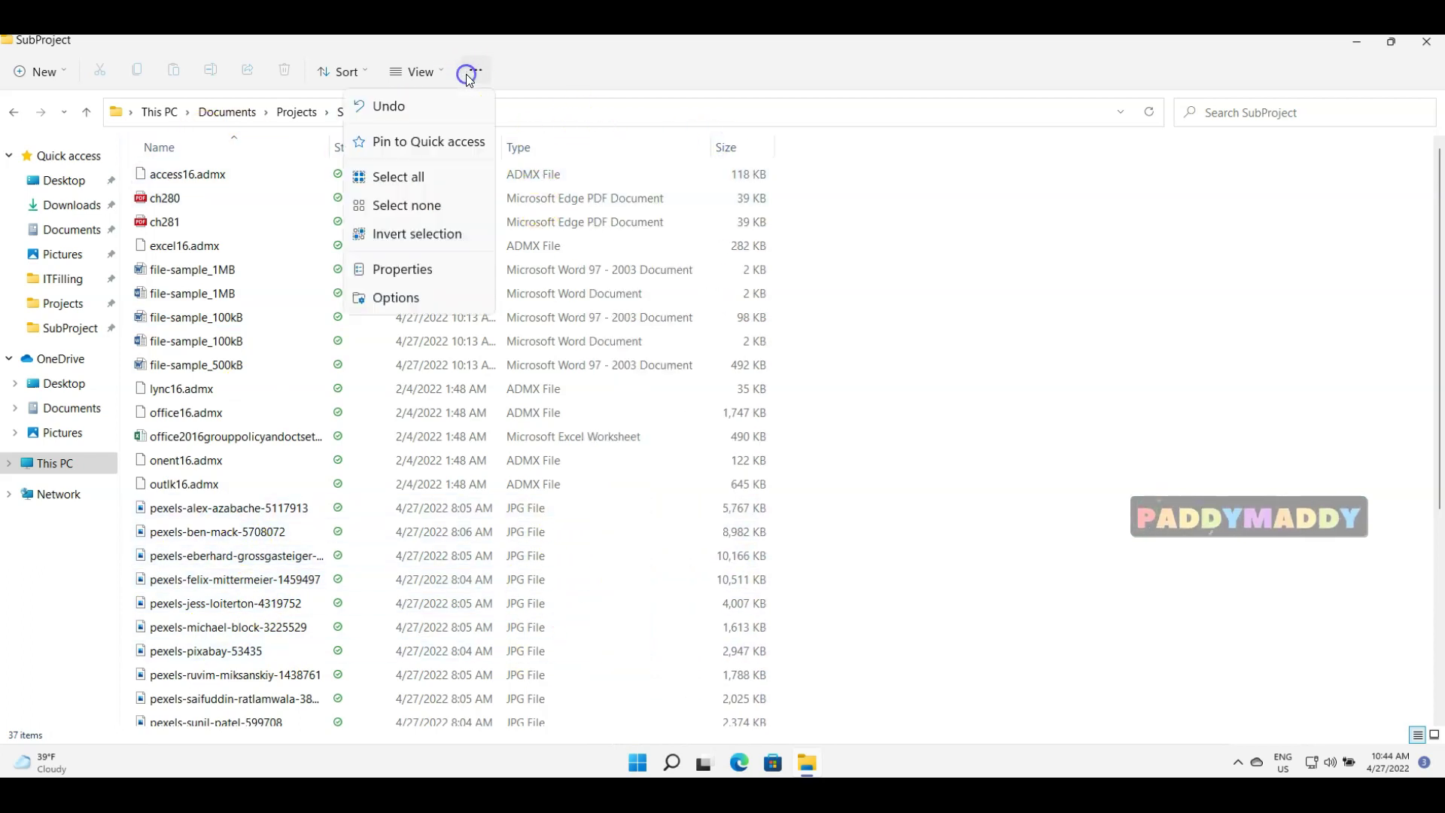
click(441, 70)
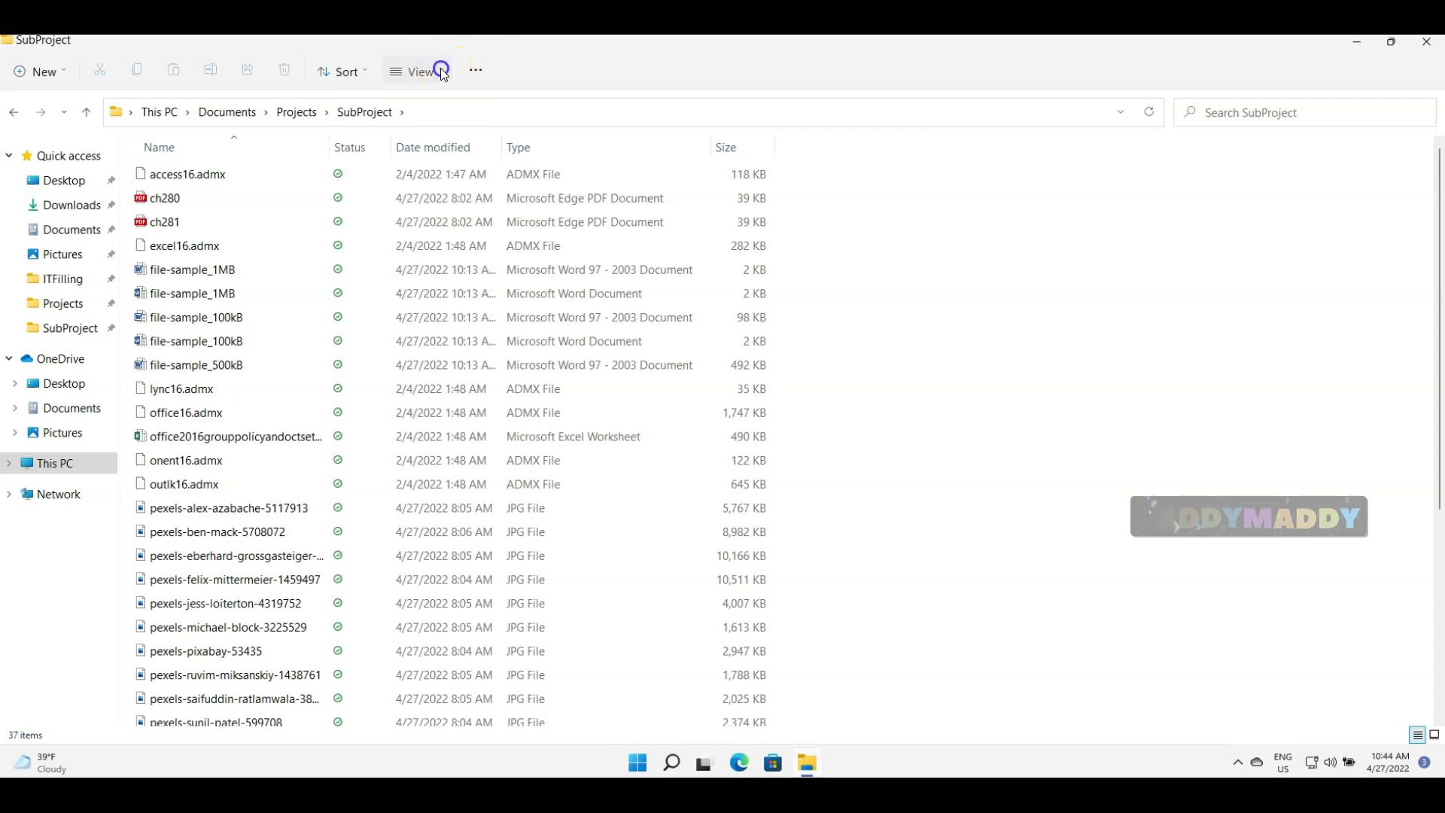
click(440, 69)
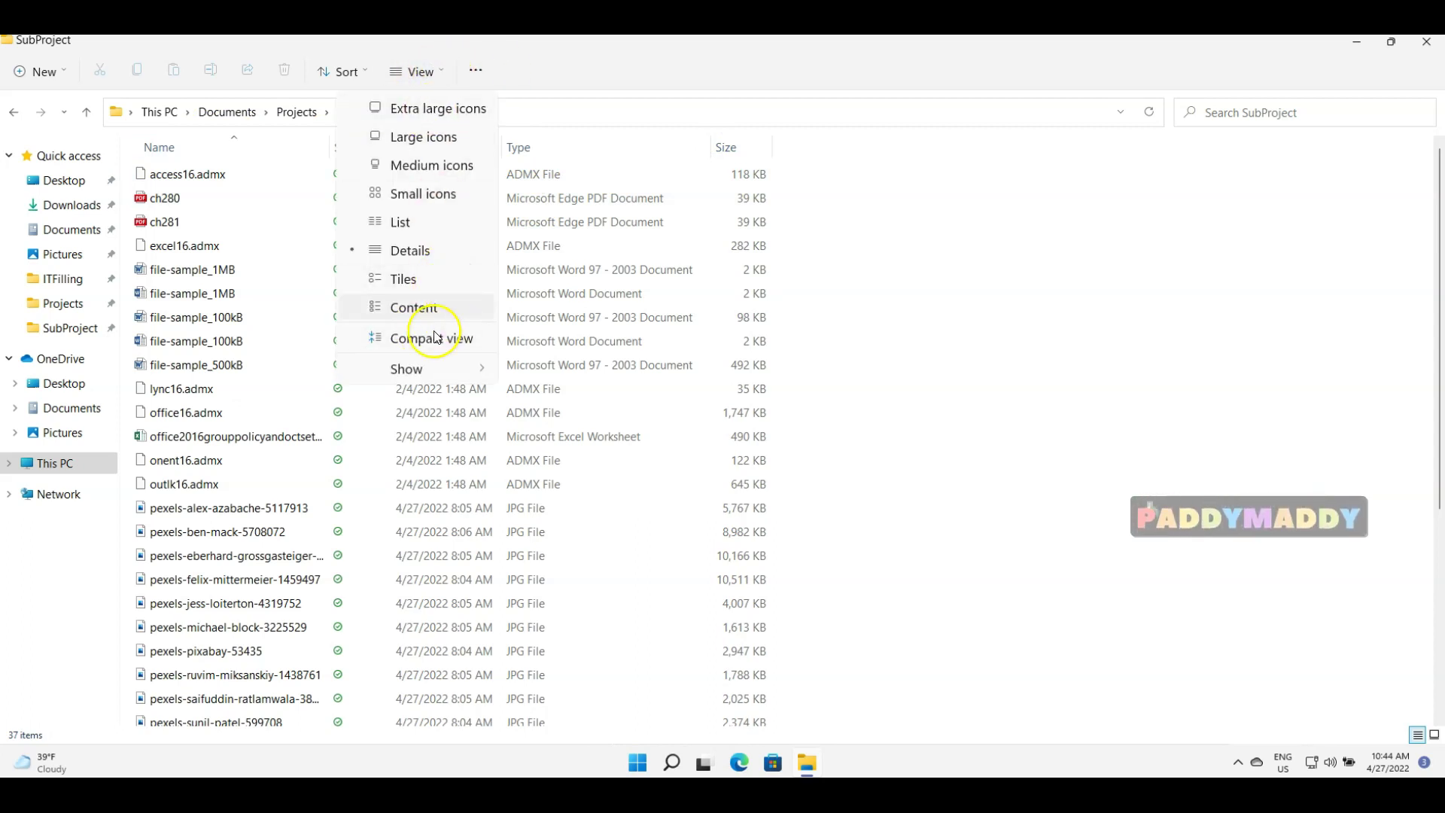
click(427, 252)
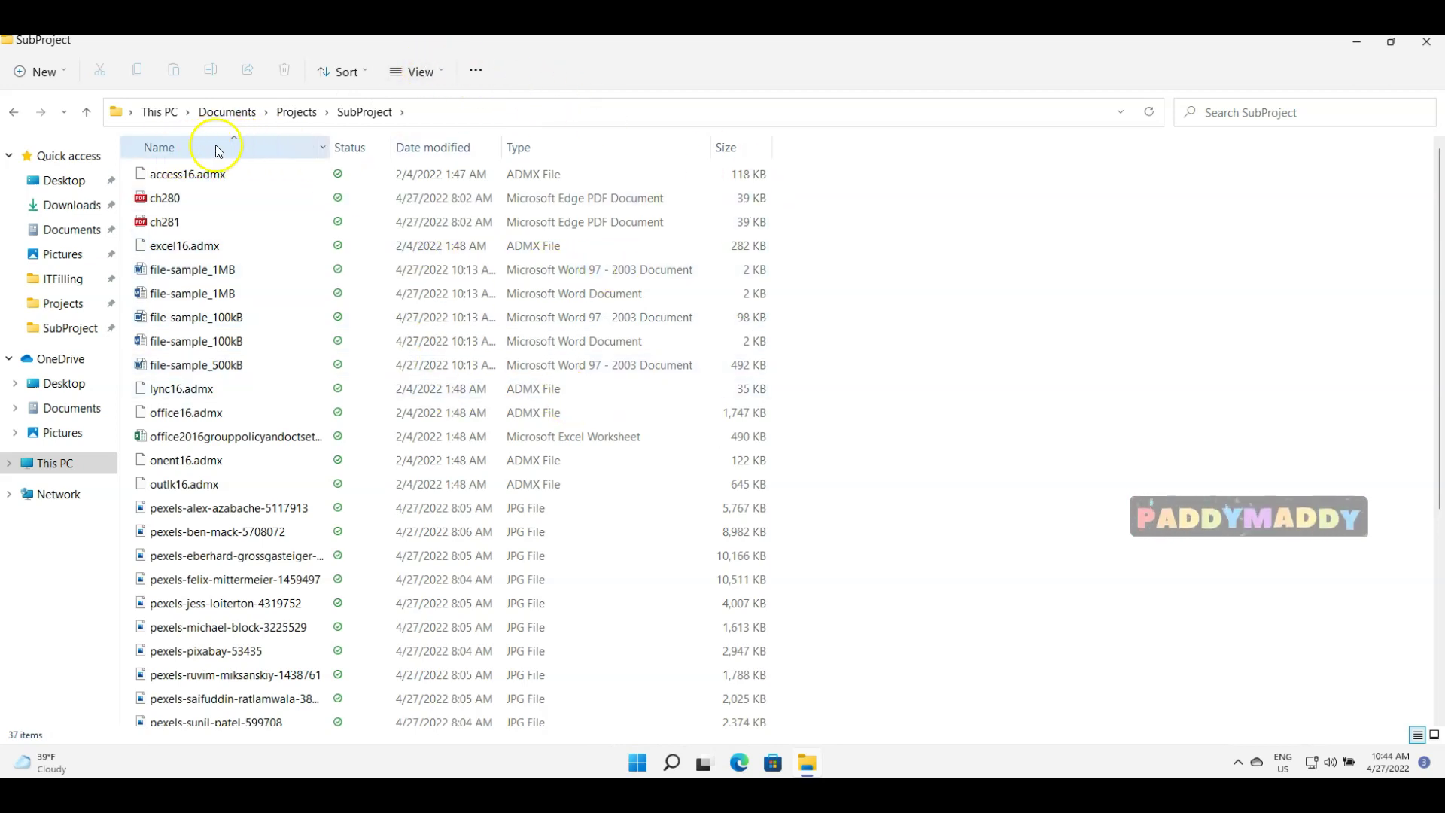
click(180, 147)
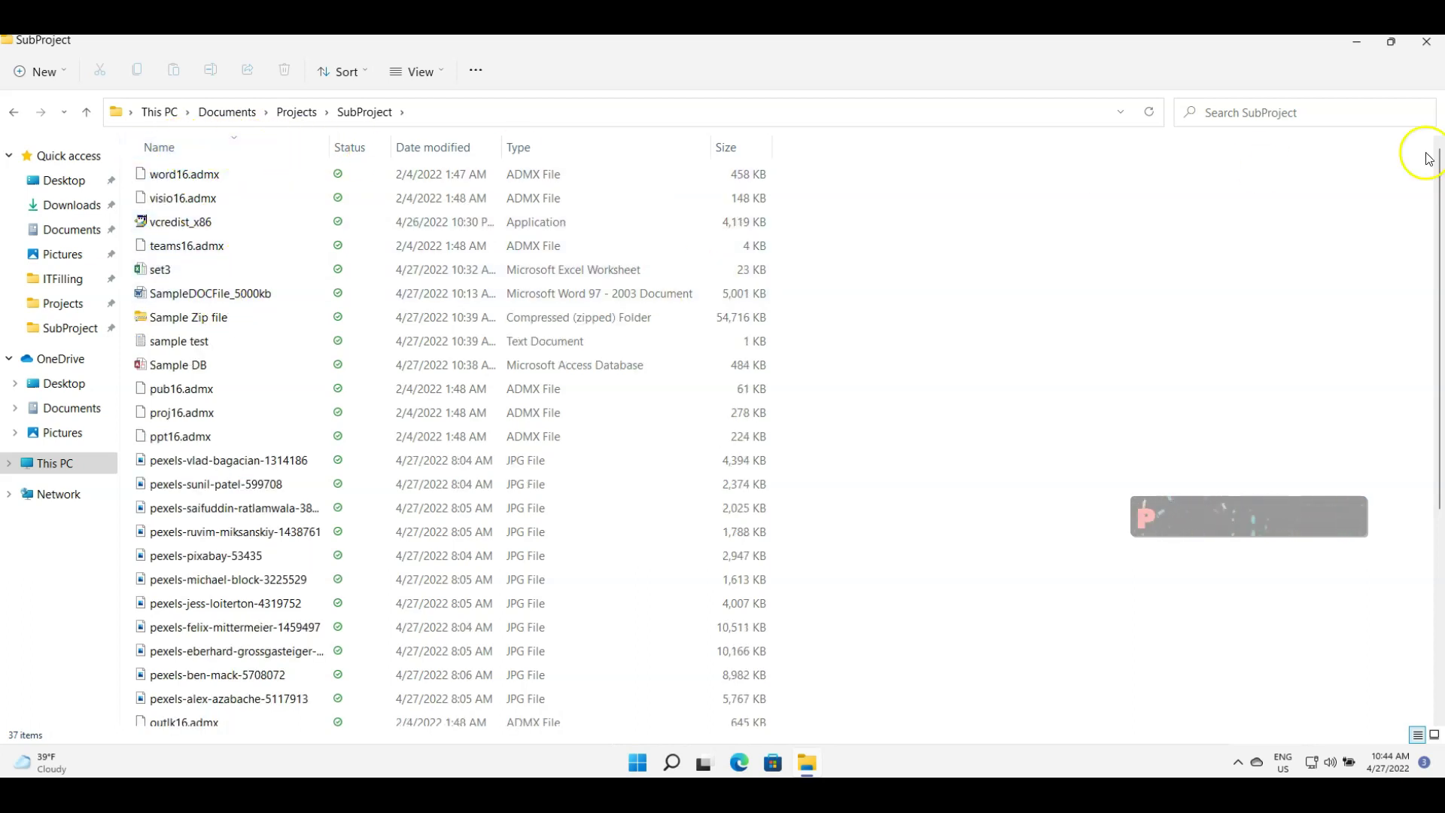
click(188, 149)
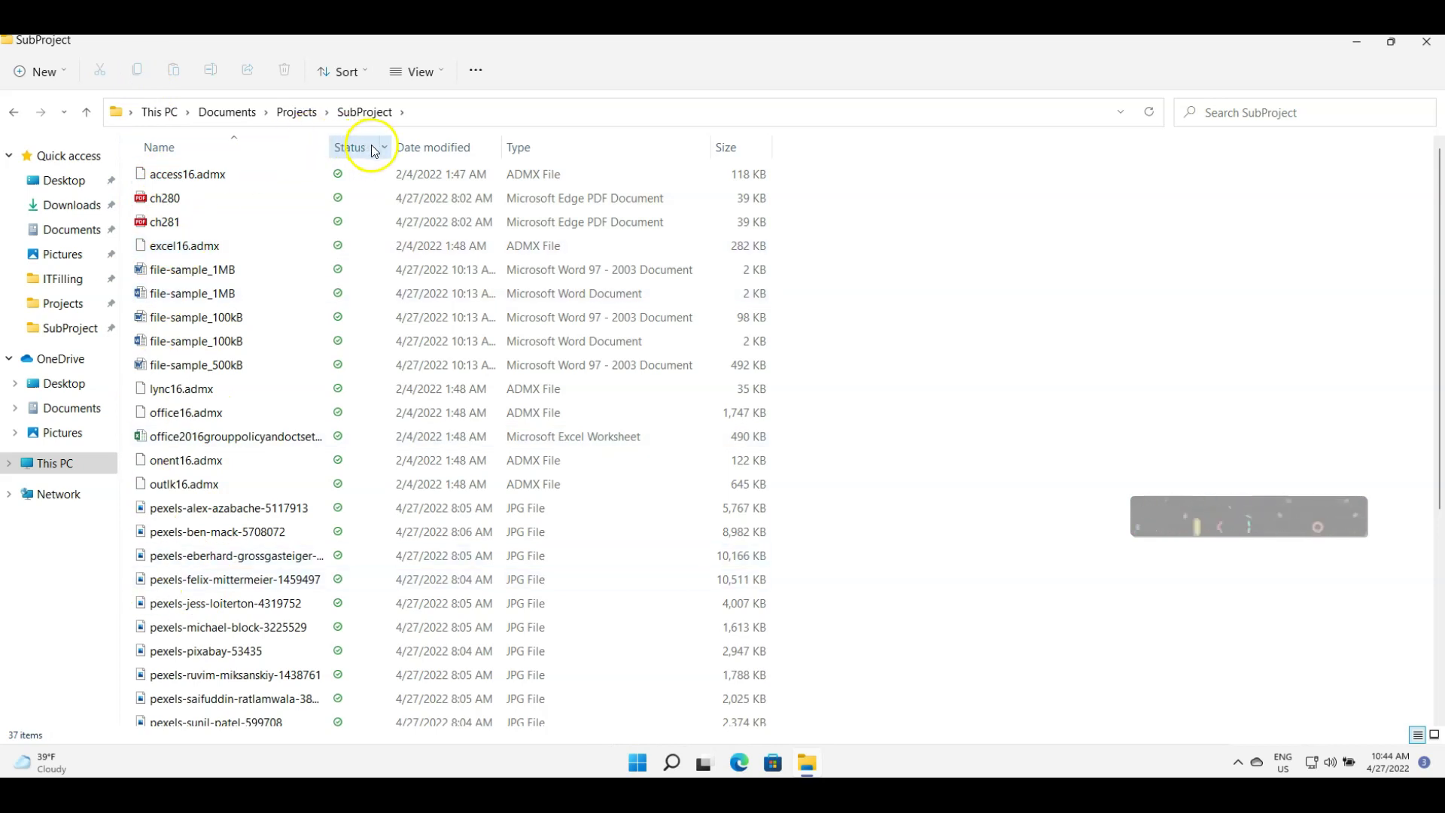
click(495, 148)
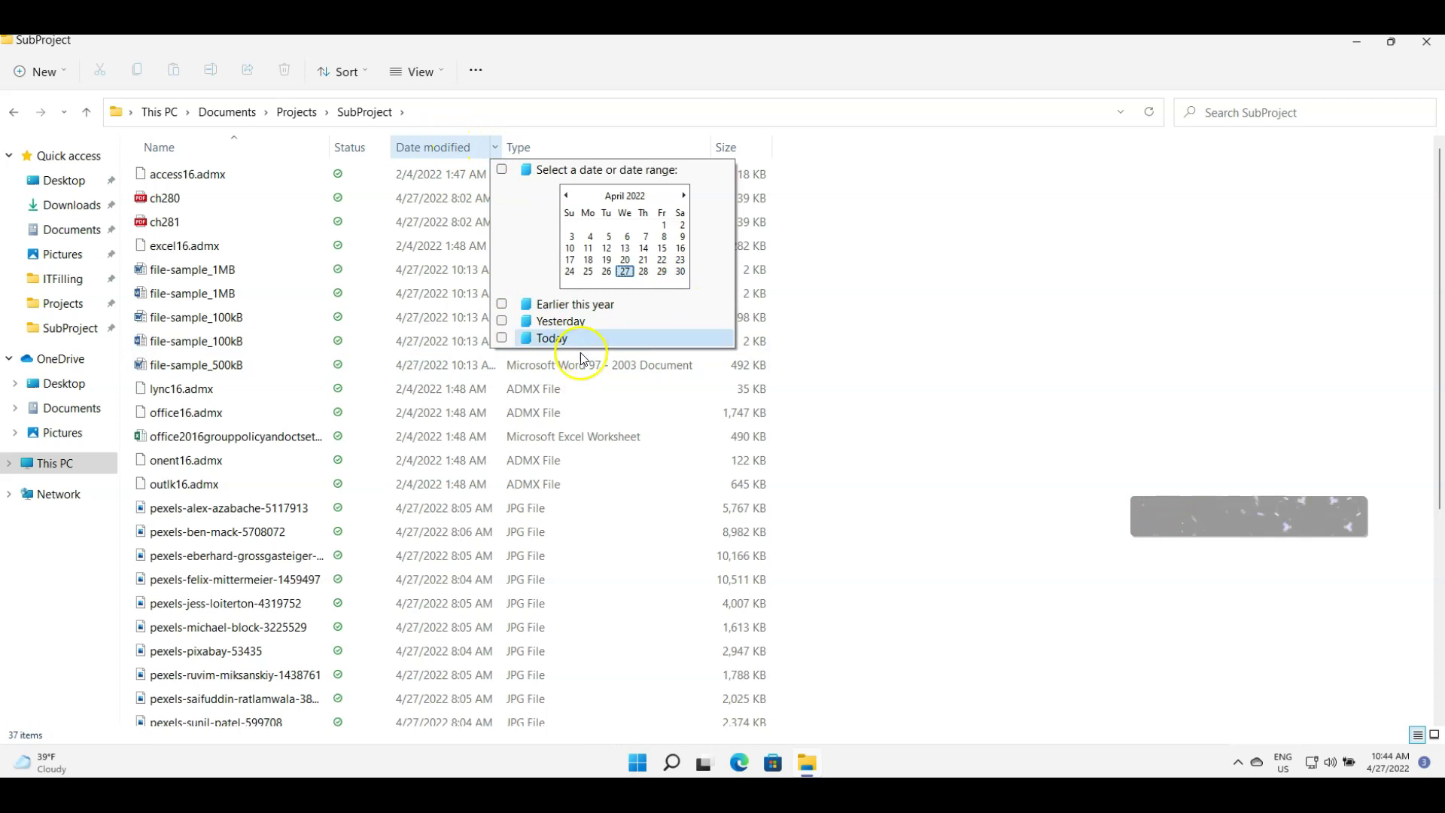
click(503, 338)
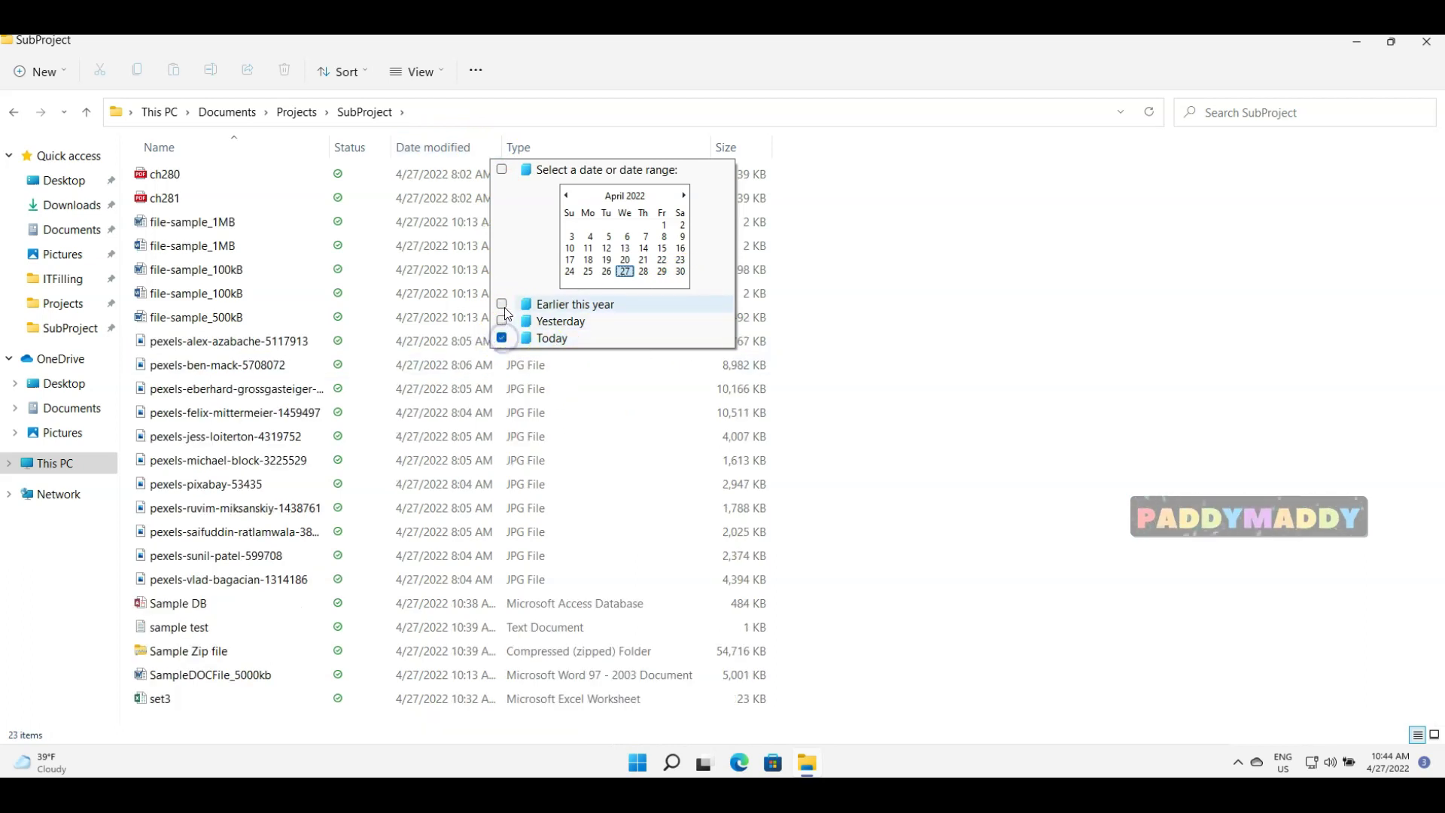
click(502, 304)
click(504, 338)
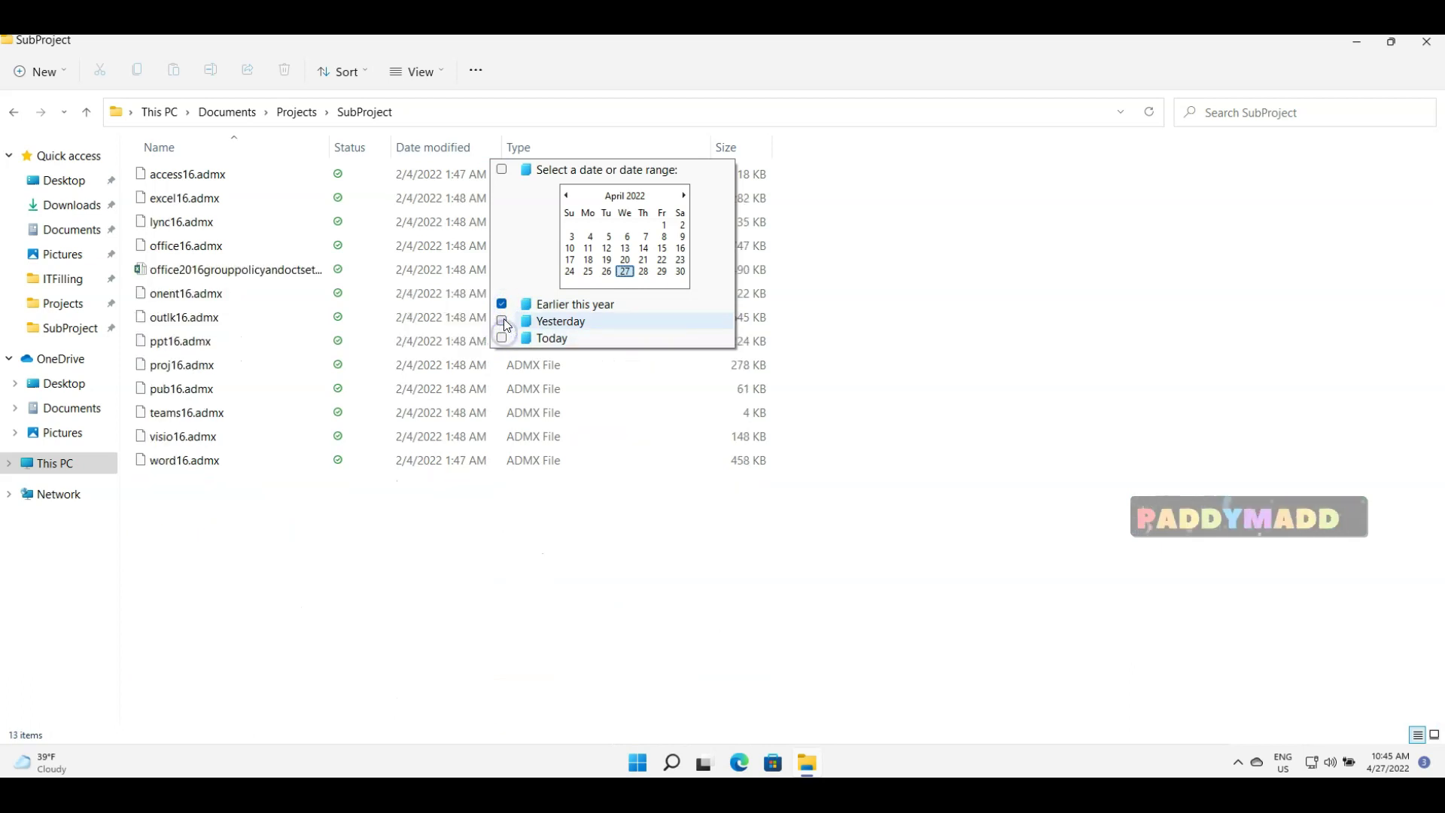
click(501, 321)
click(502, 304)
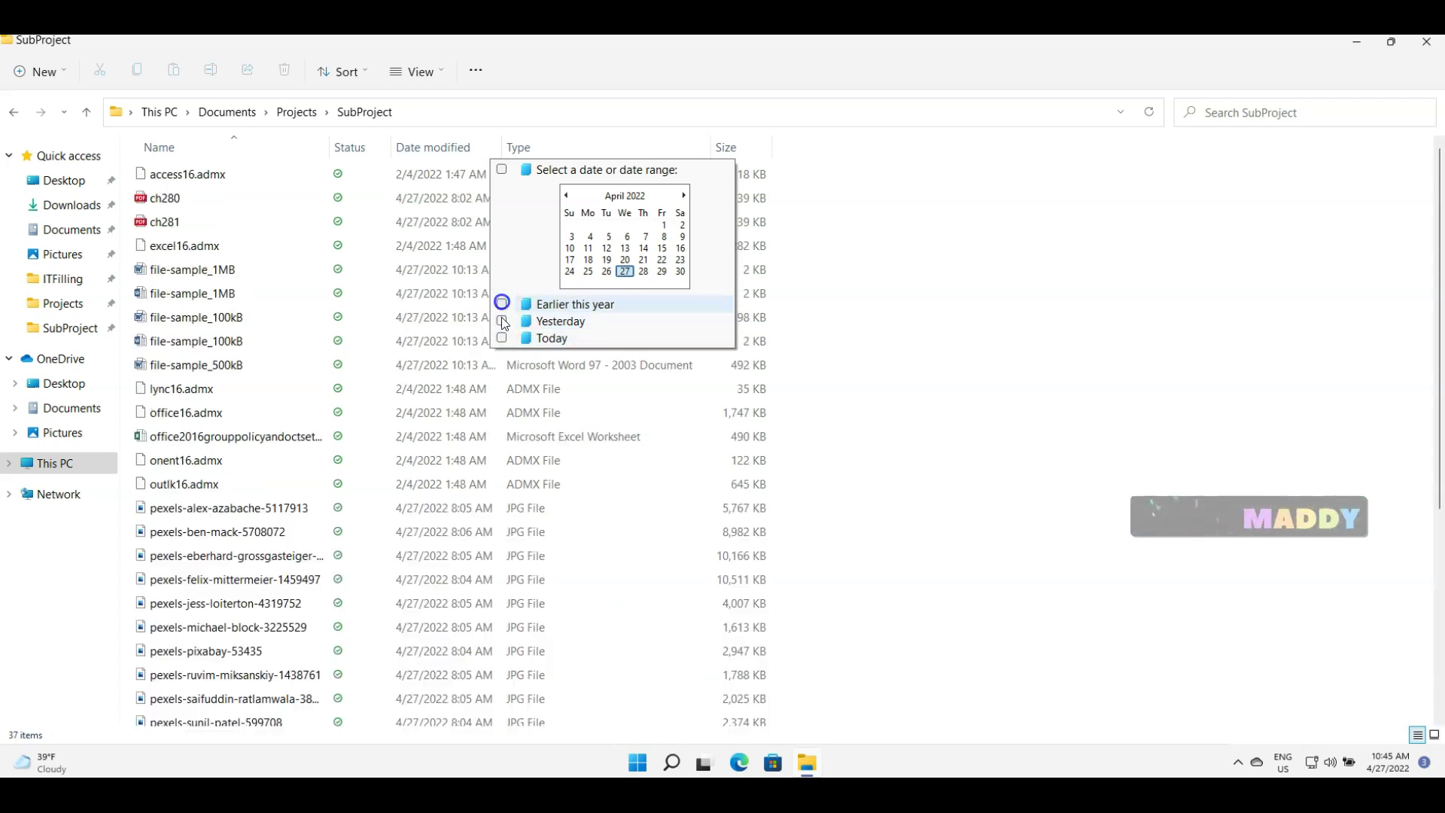
click(1049, 389)
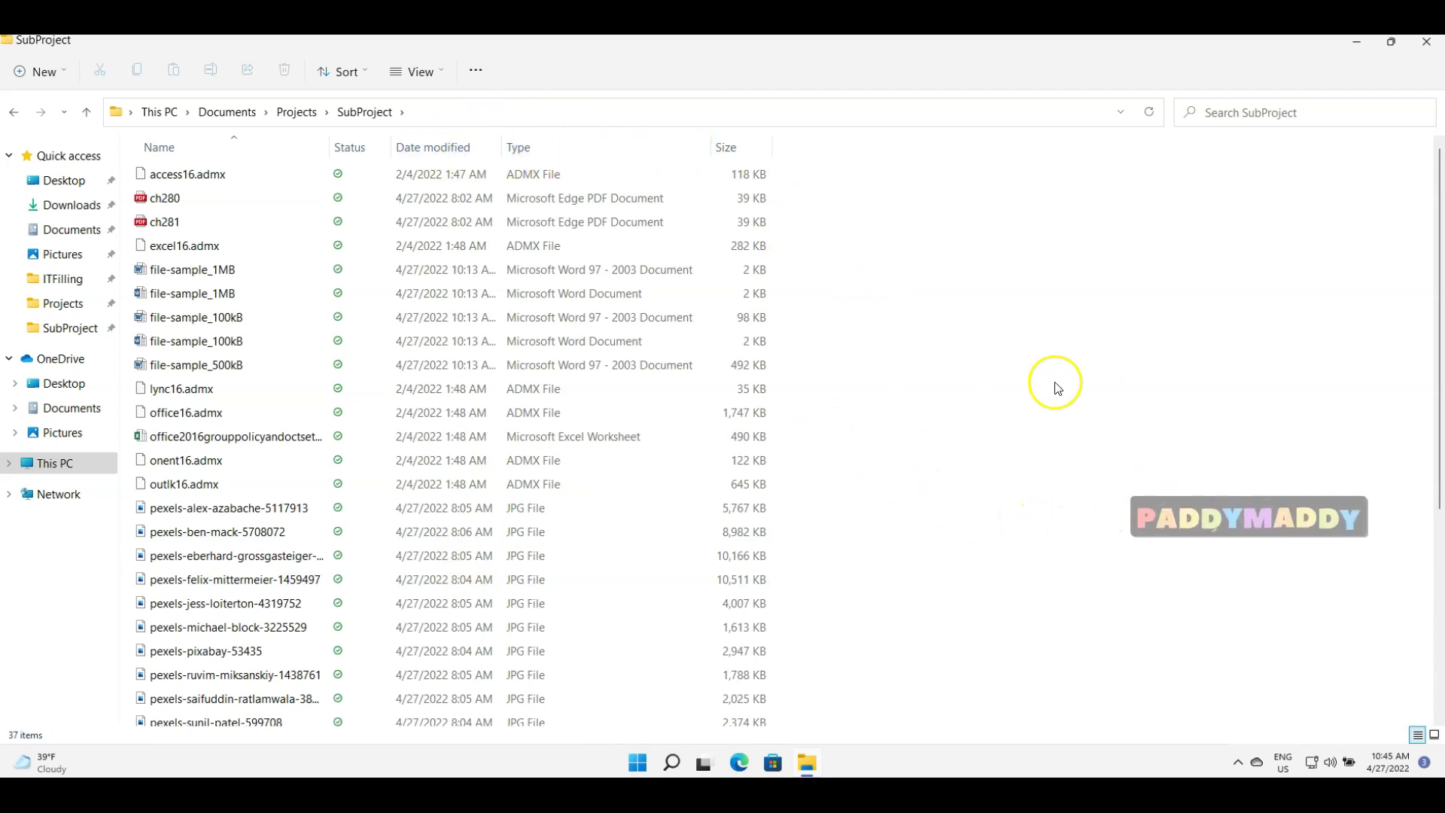
click(222, 540)
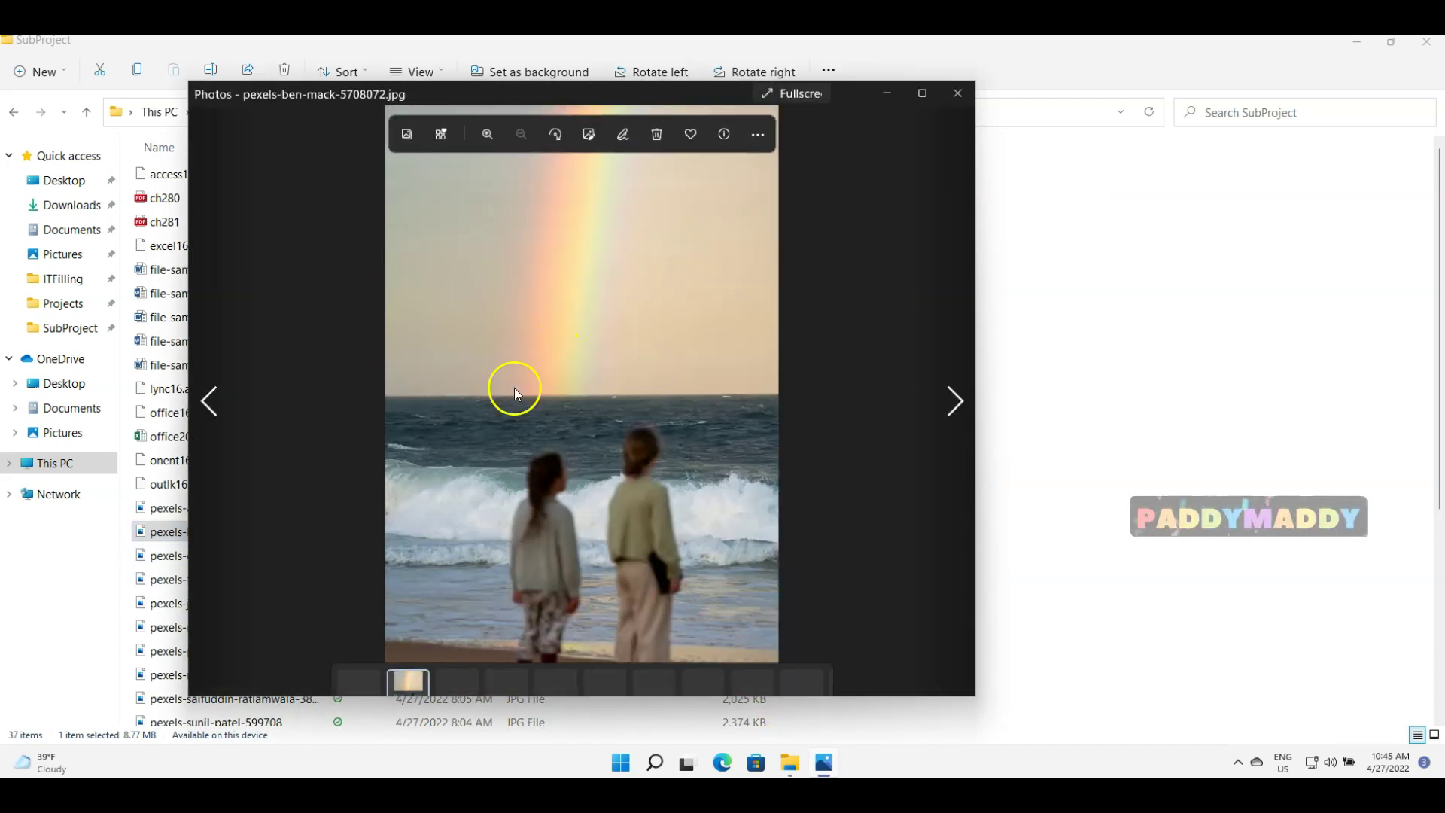
click(960, 99)
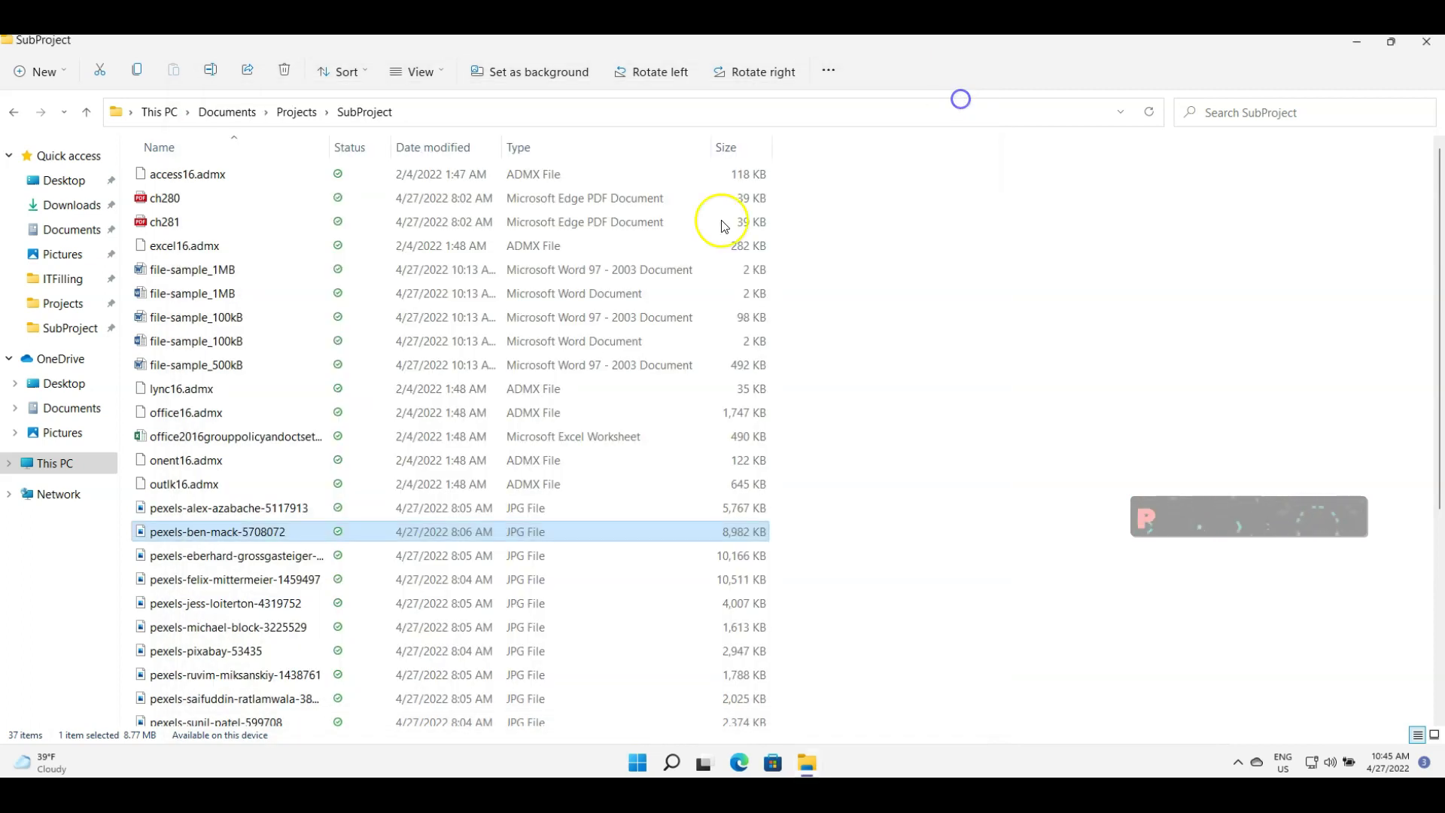
click(707, 150)
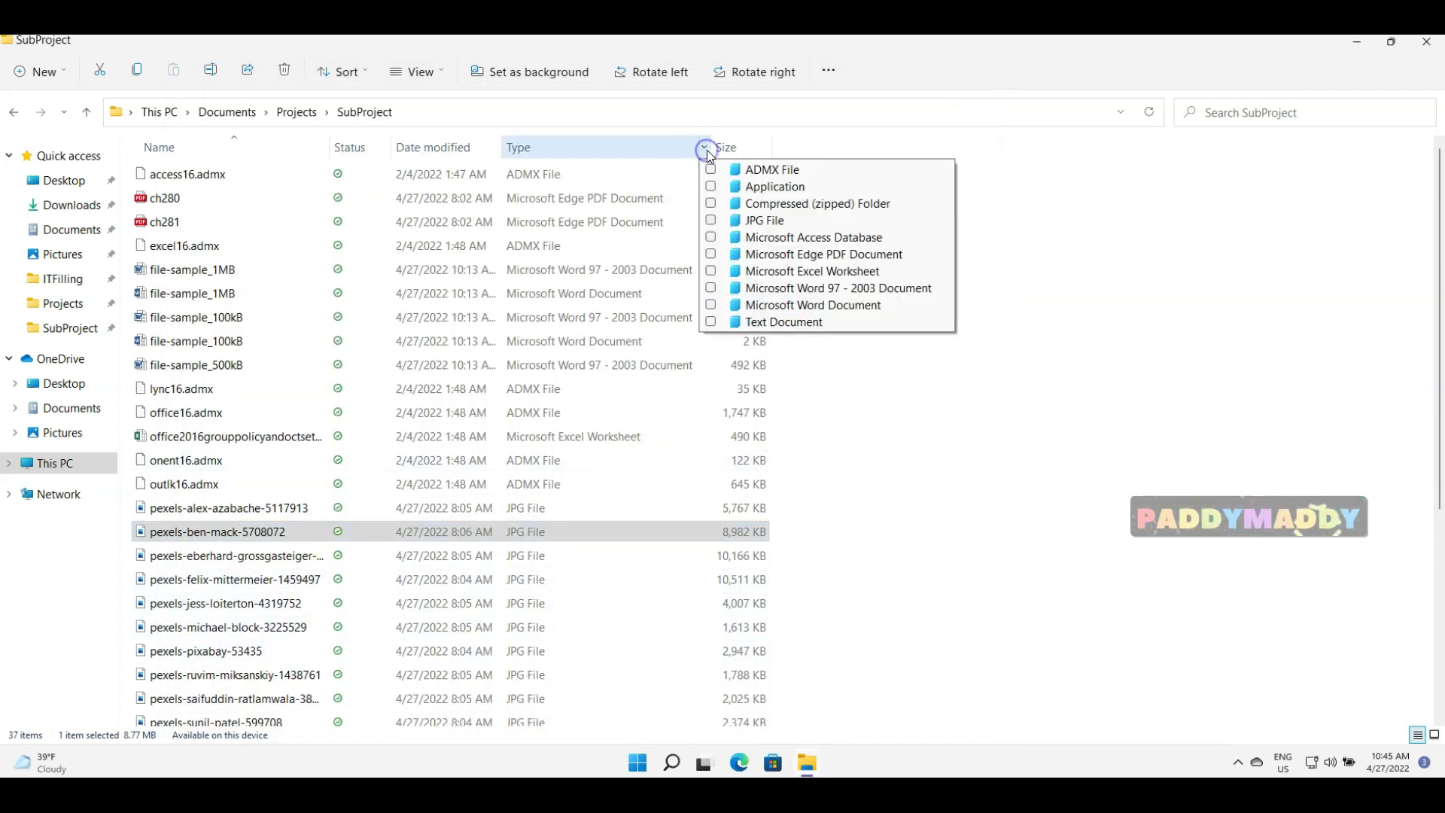
click(710, 220)
click(447, 548)
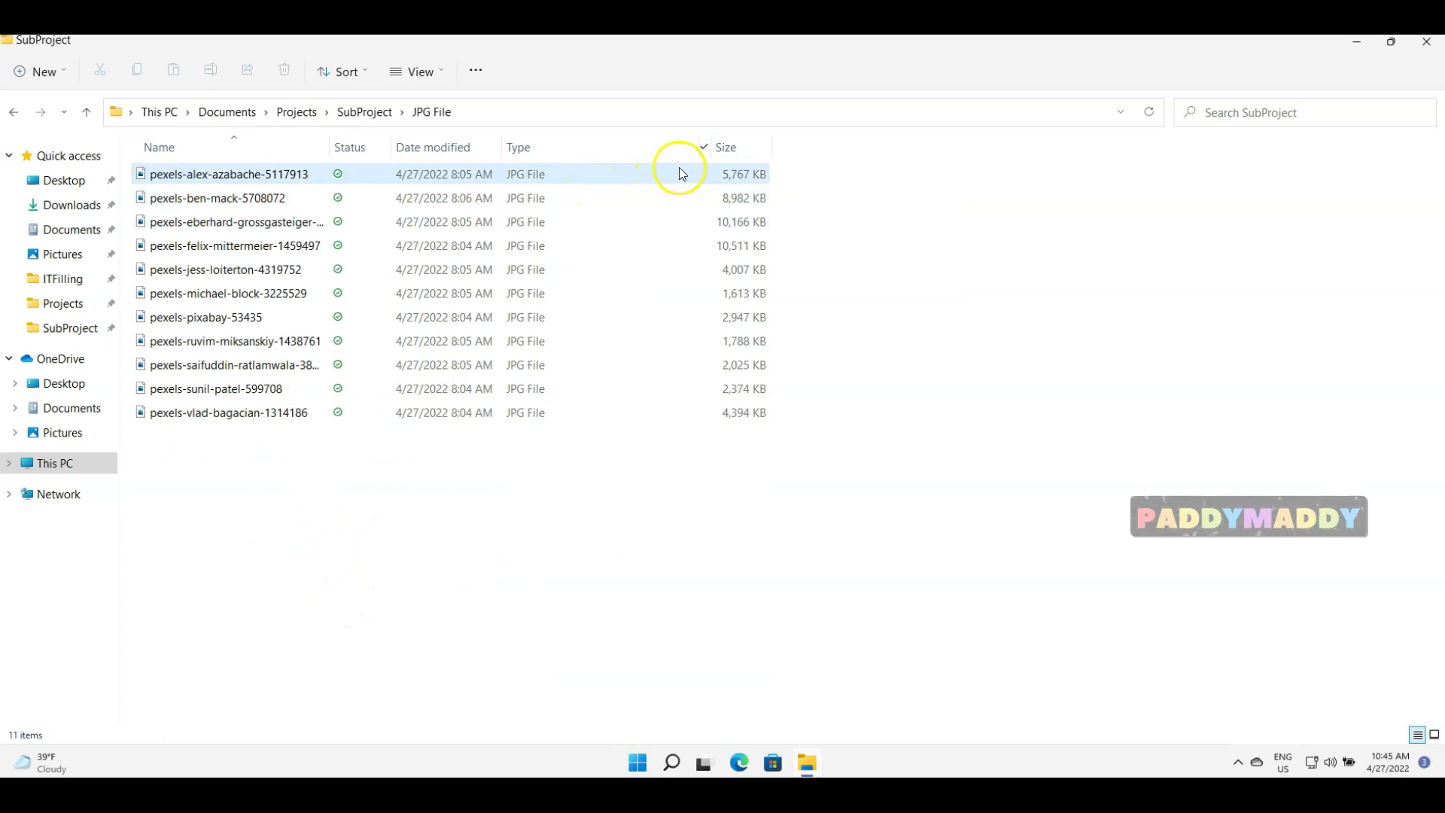
click(704, 147)
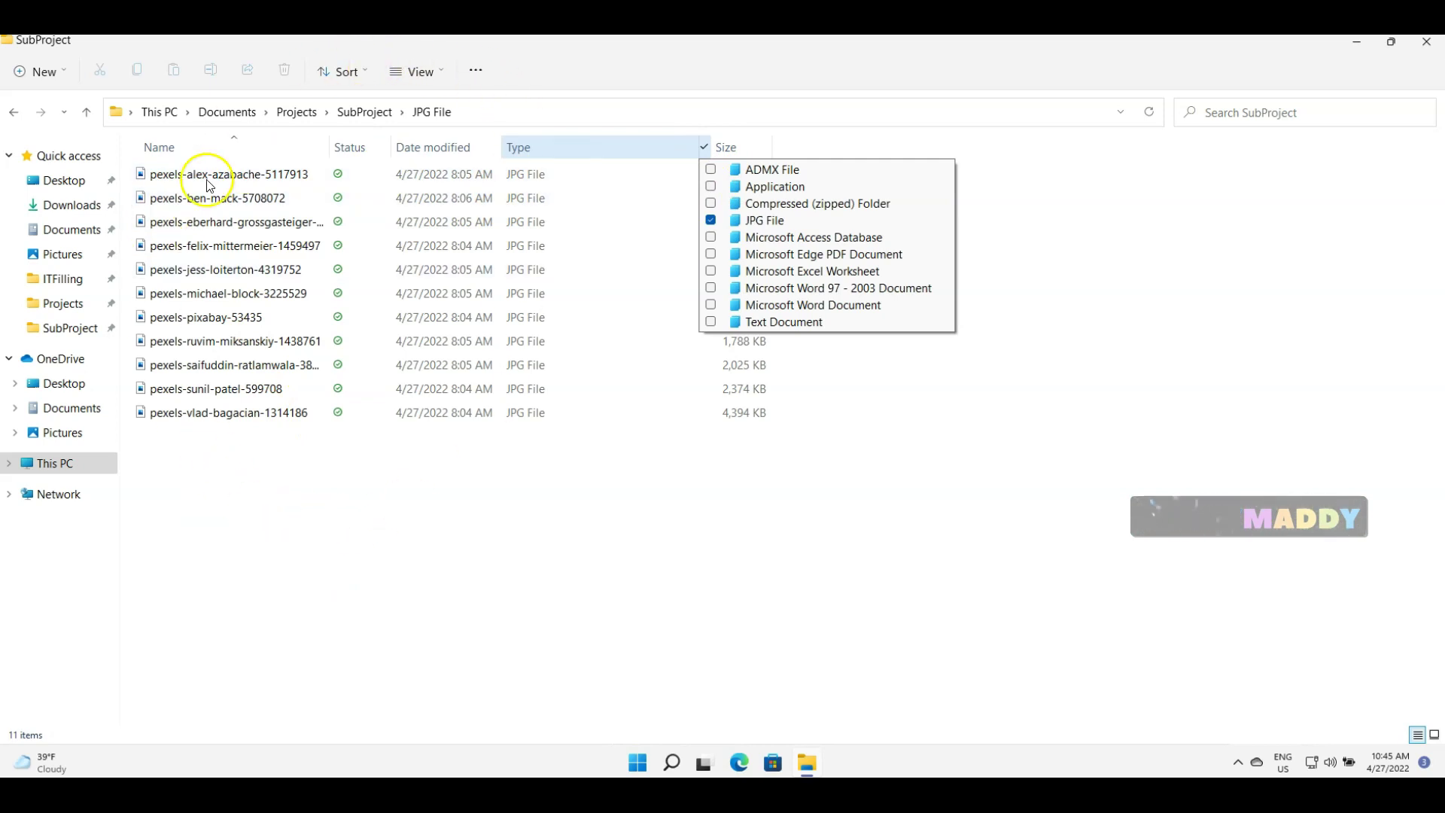
click(710, 220)
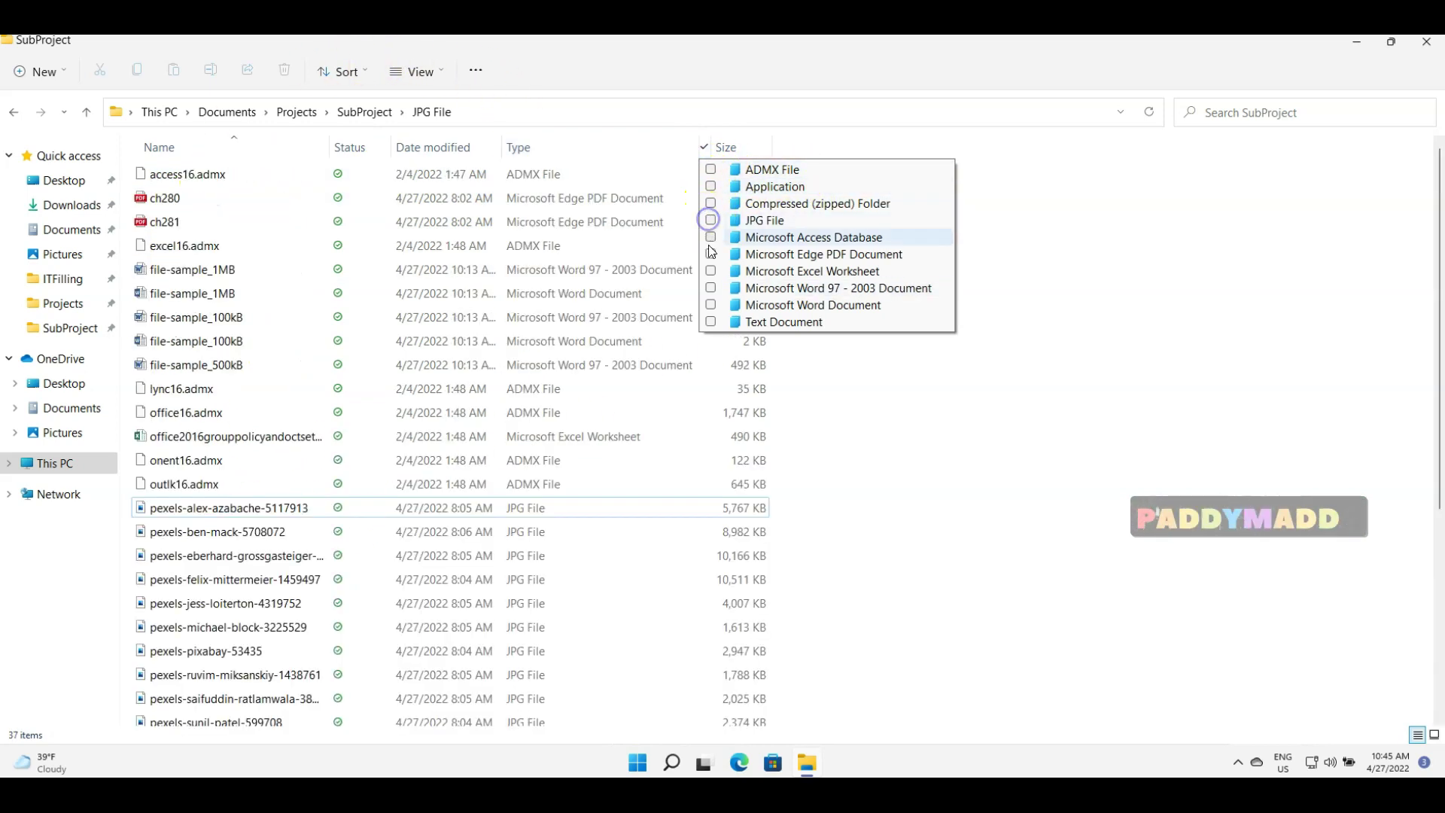
click(1048, 474)
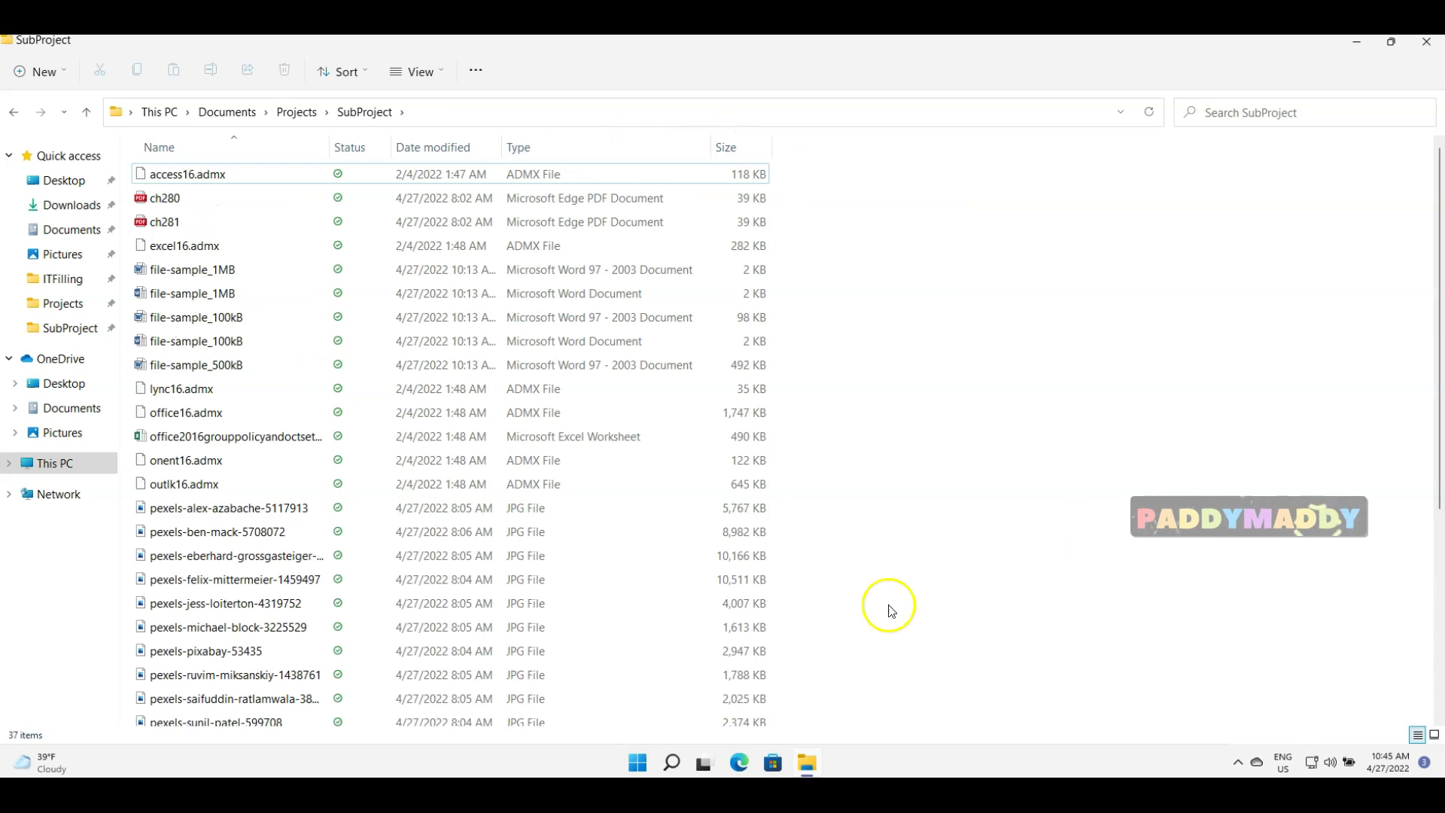
Sort by Size smallest first in Details view, then view a JPG's infotip
click(730, 146)
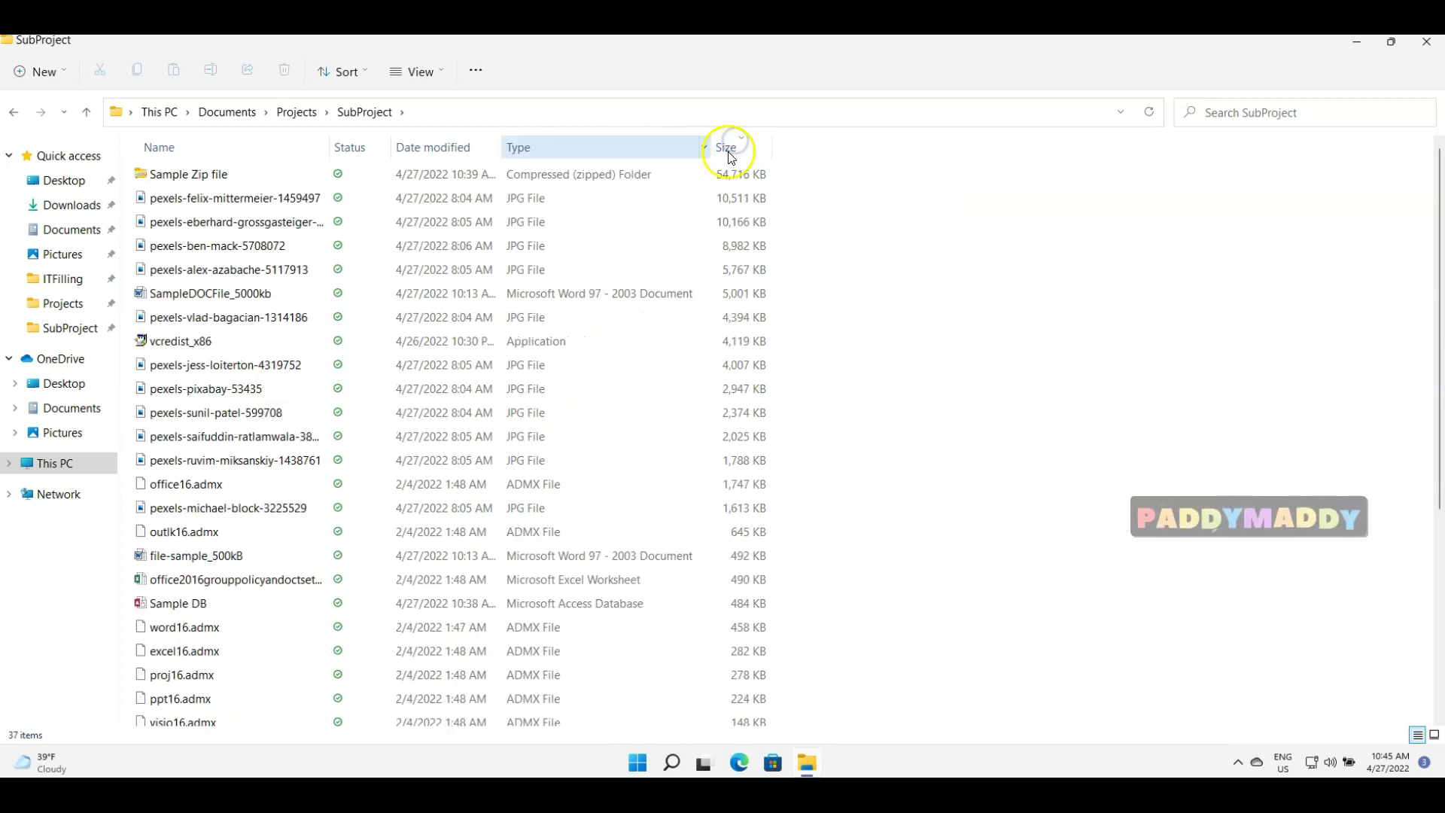
click(730, 147)
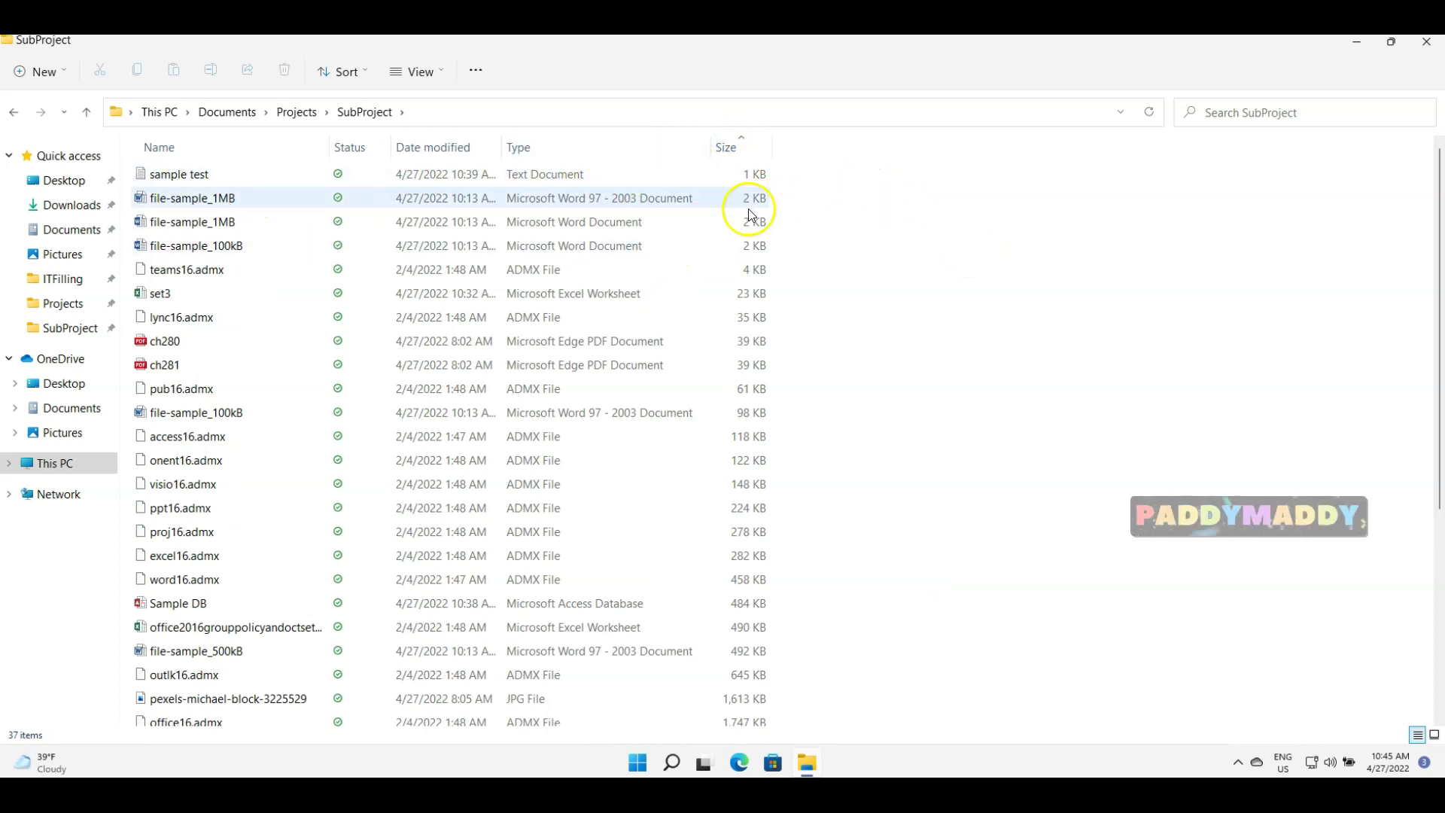
click(442, 75)
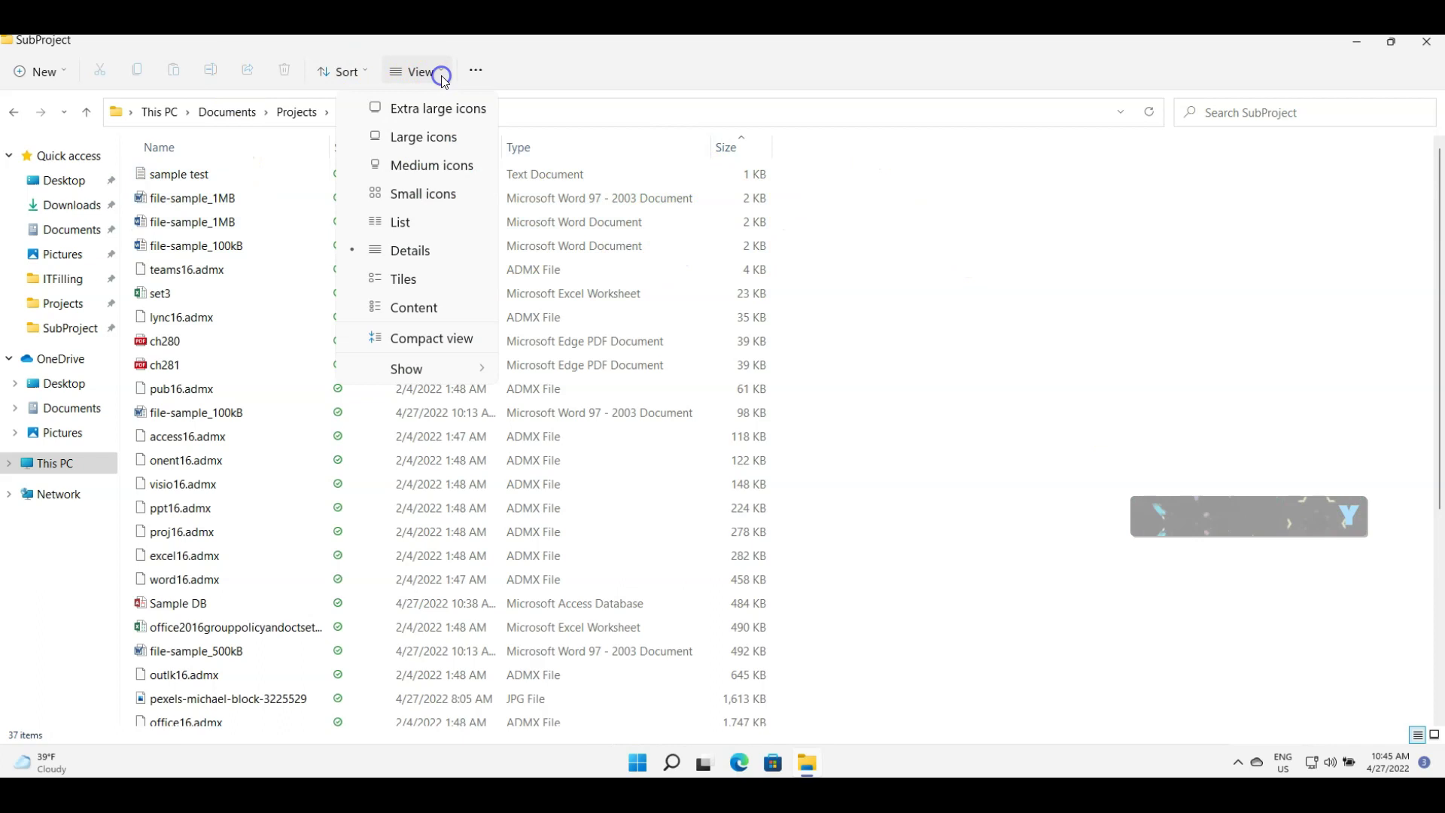
click(413, 250)
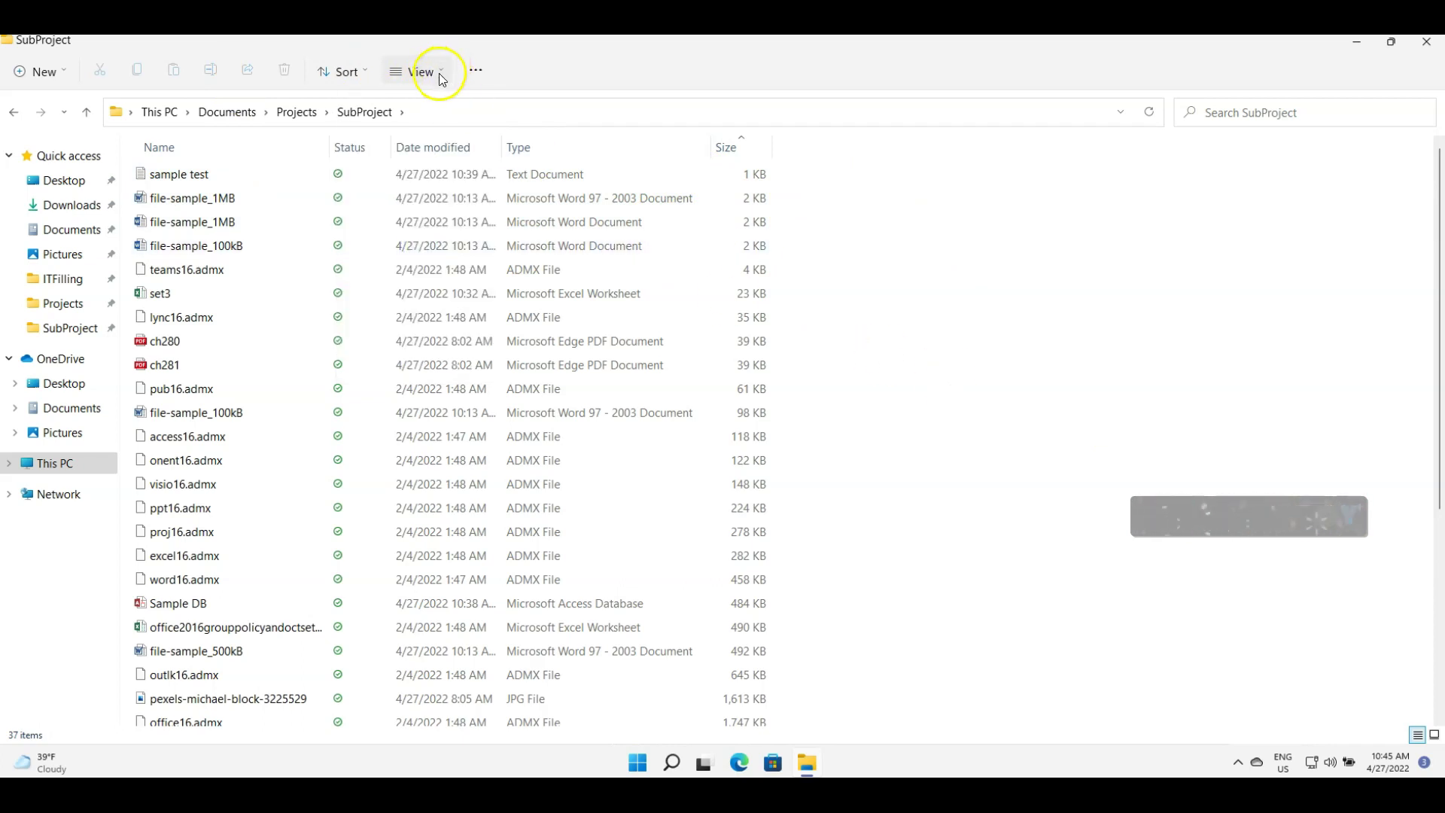
scroll(241, 504, down, 5)
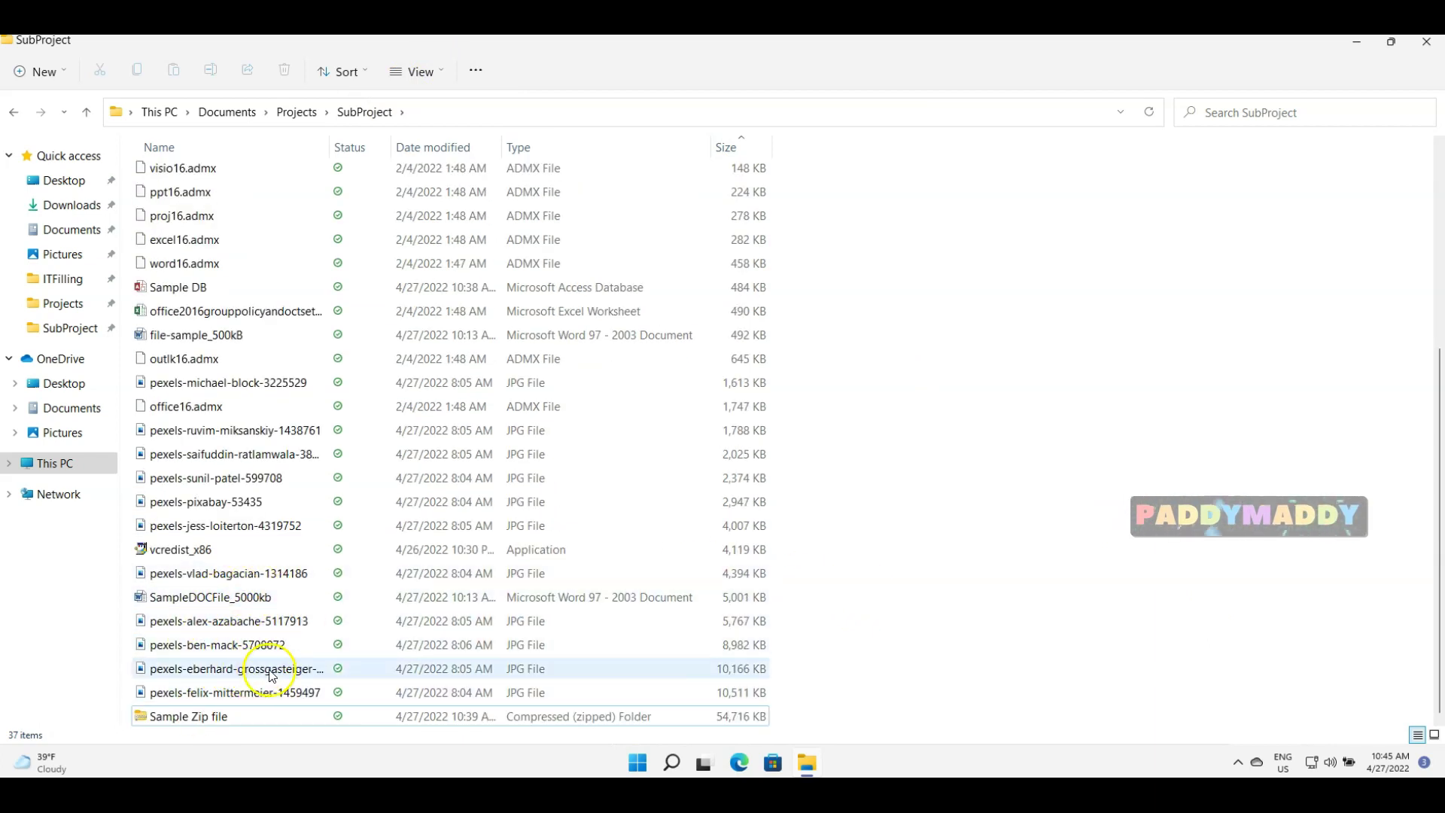
mouse_move(284, 649)
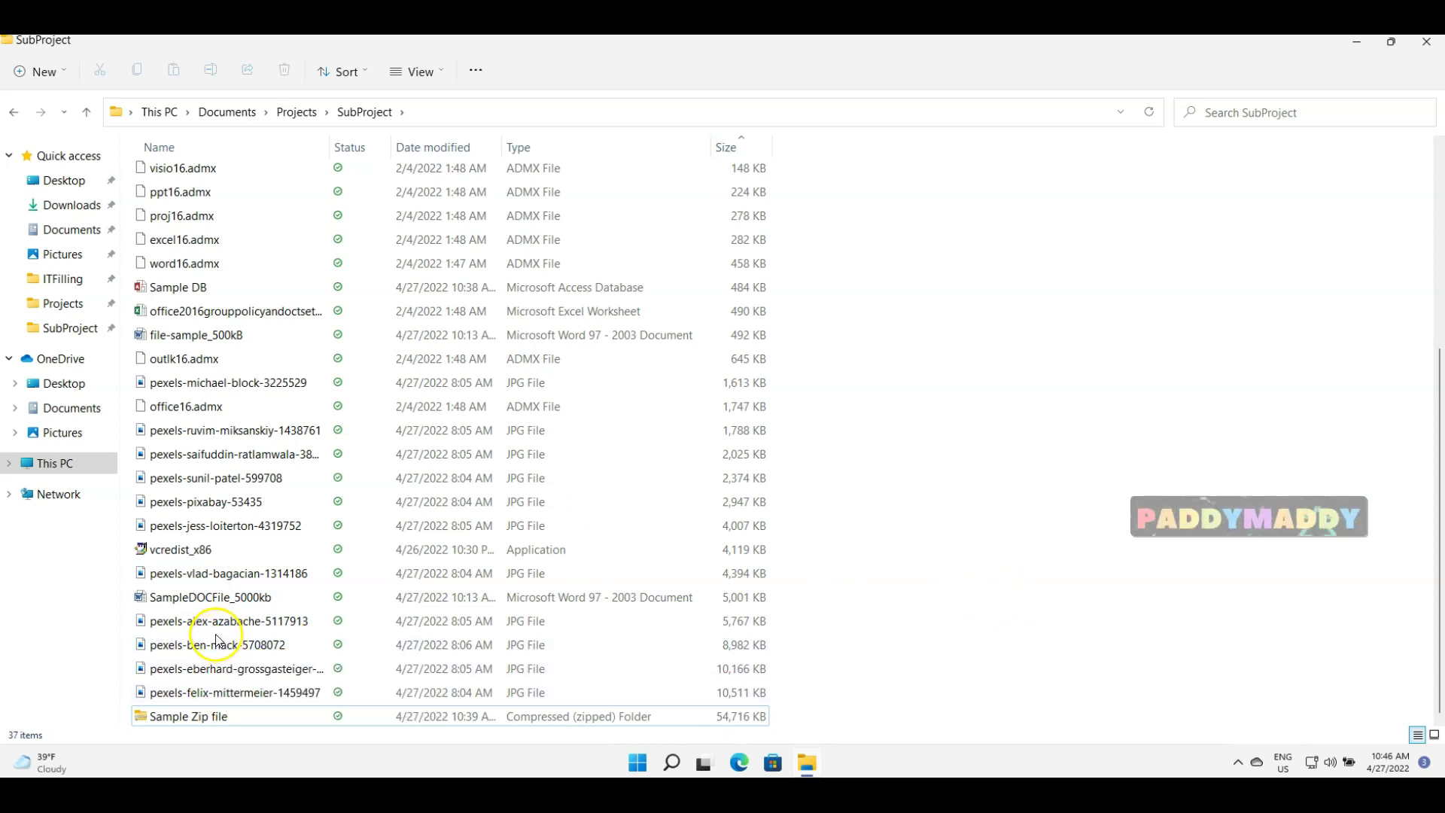
Switch the SubProject files to Large icons with thumbnail previews
click(480, 73)
click(435, 72)
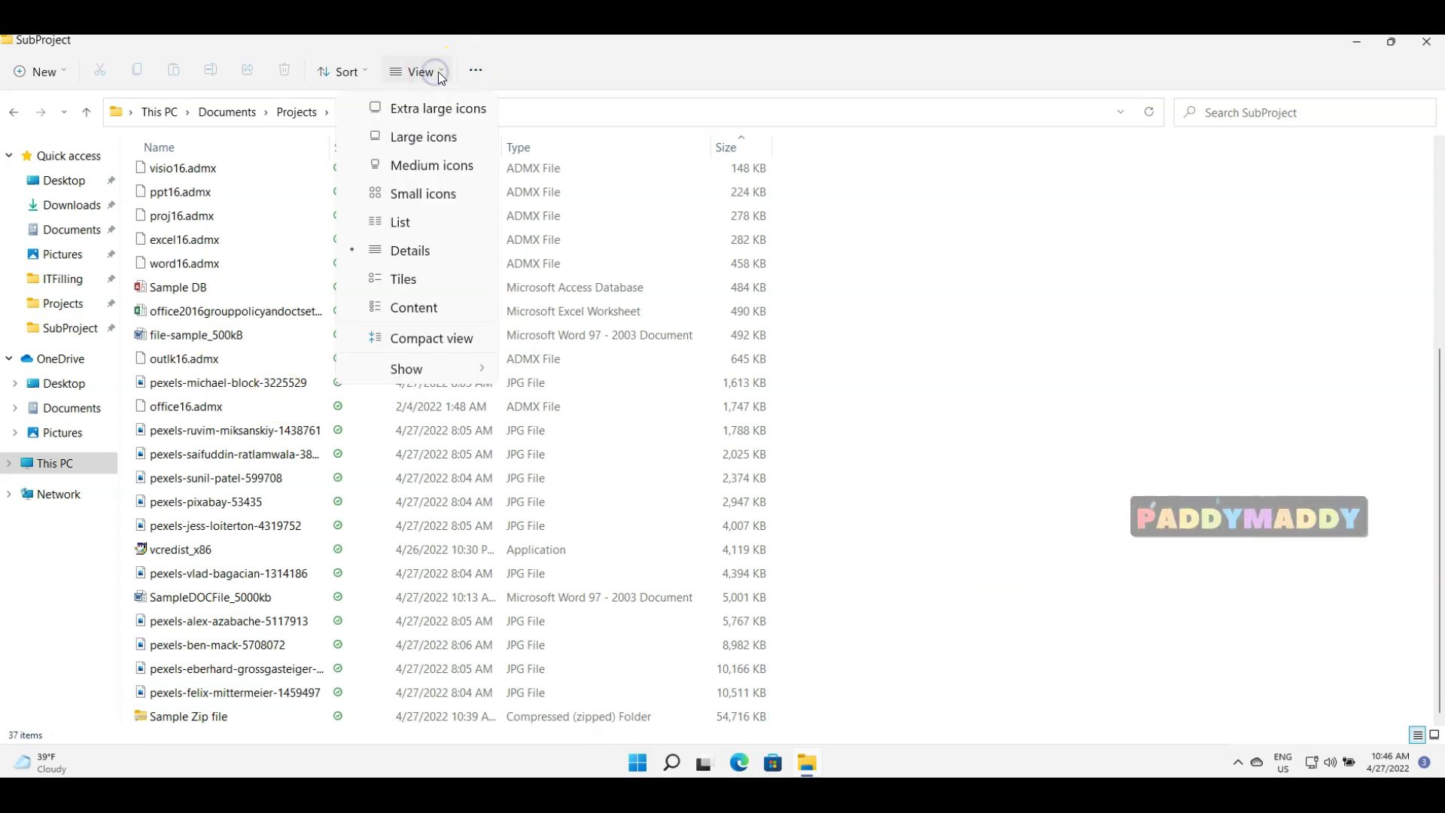
click(414, 127)
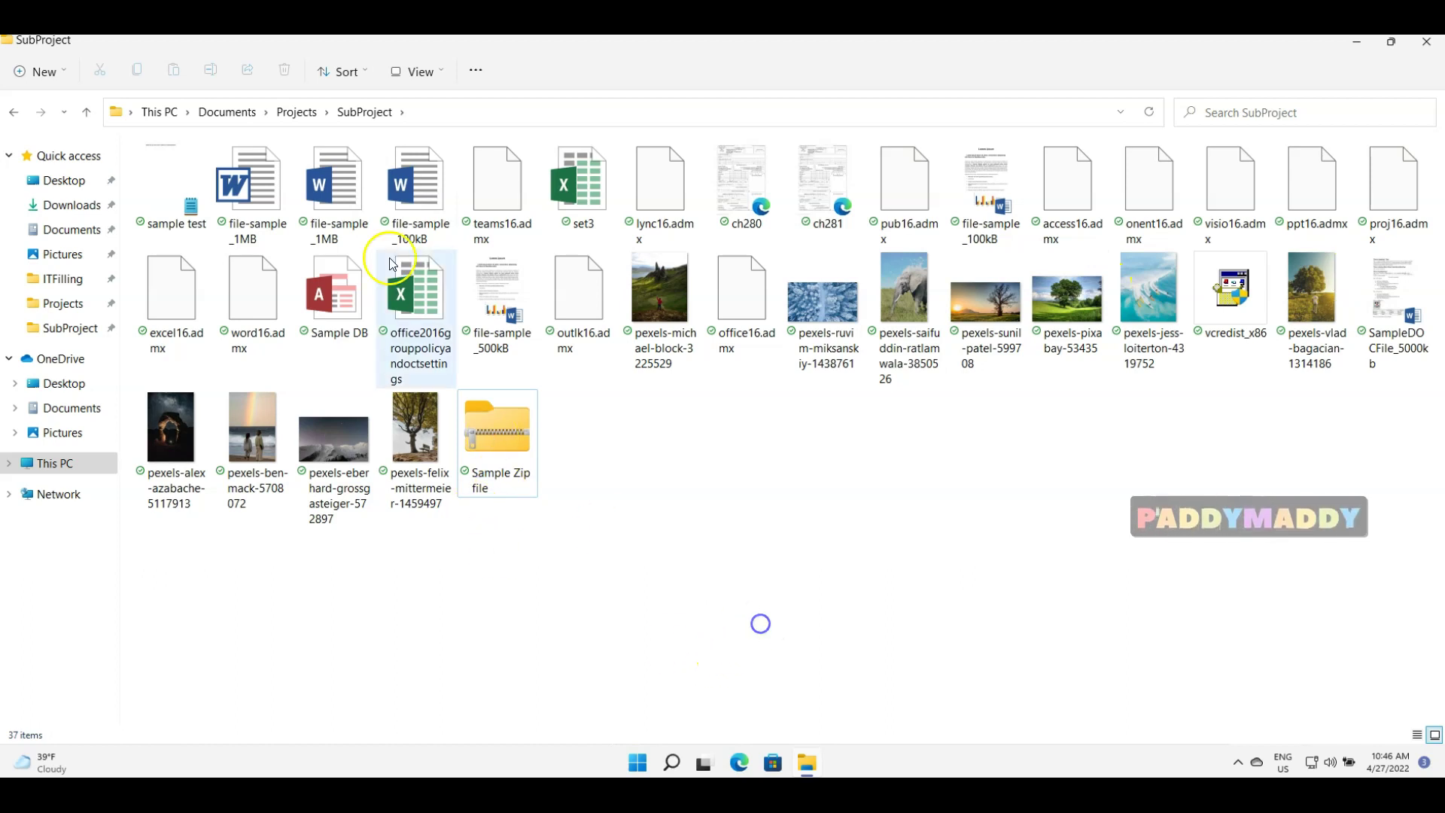
click(437, 73)
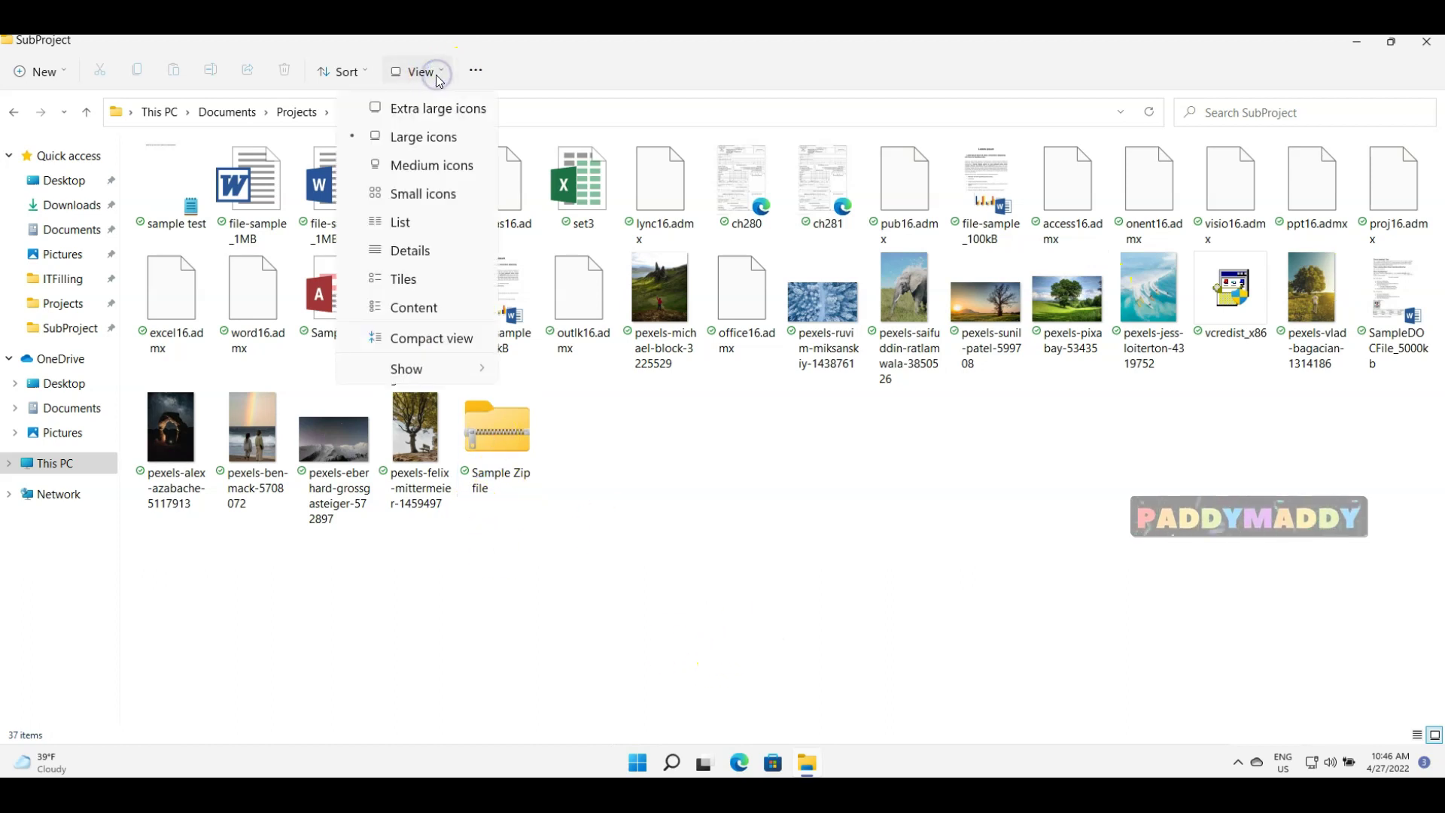
click(412, 134)
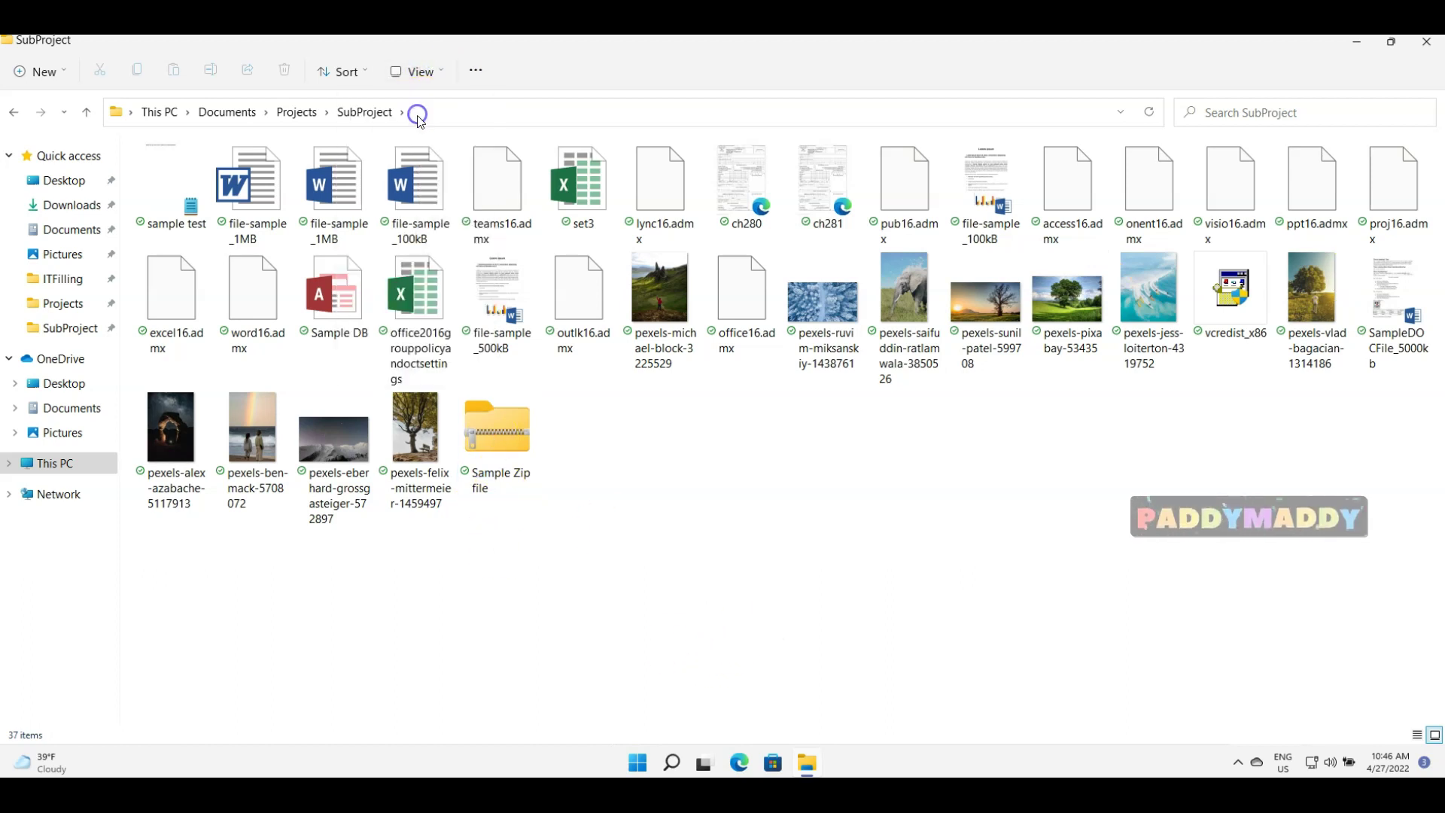
Try the Medium icons, Small icons and Compact view layouts on the files
scroll(678, 625, down, 5)
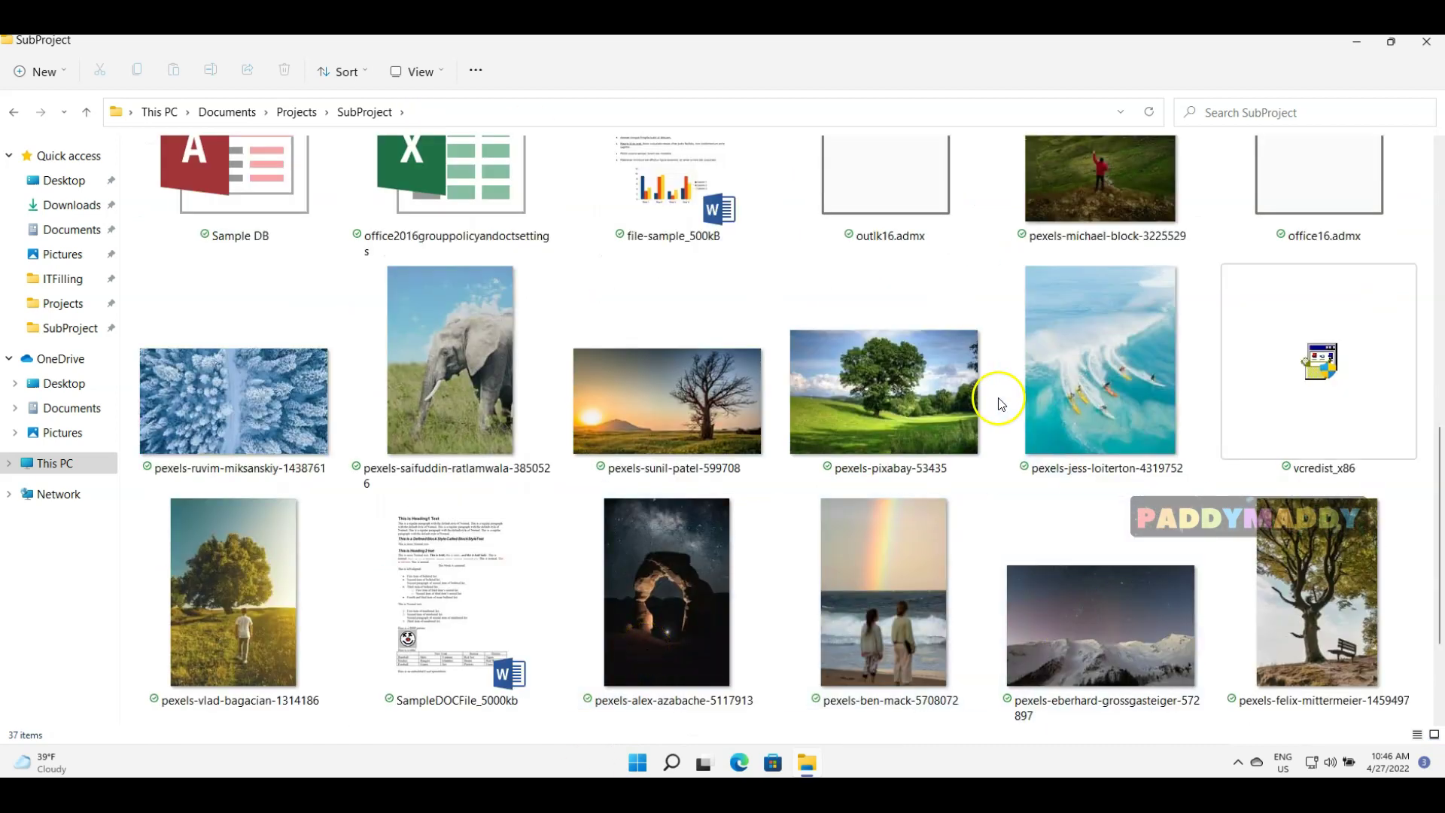
click(445, 73)
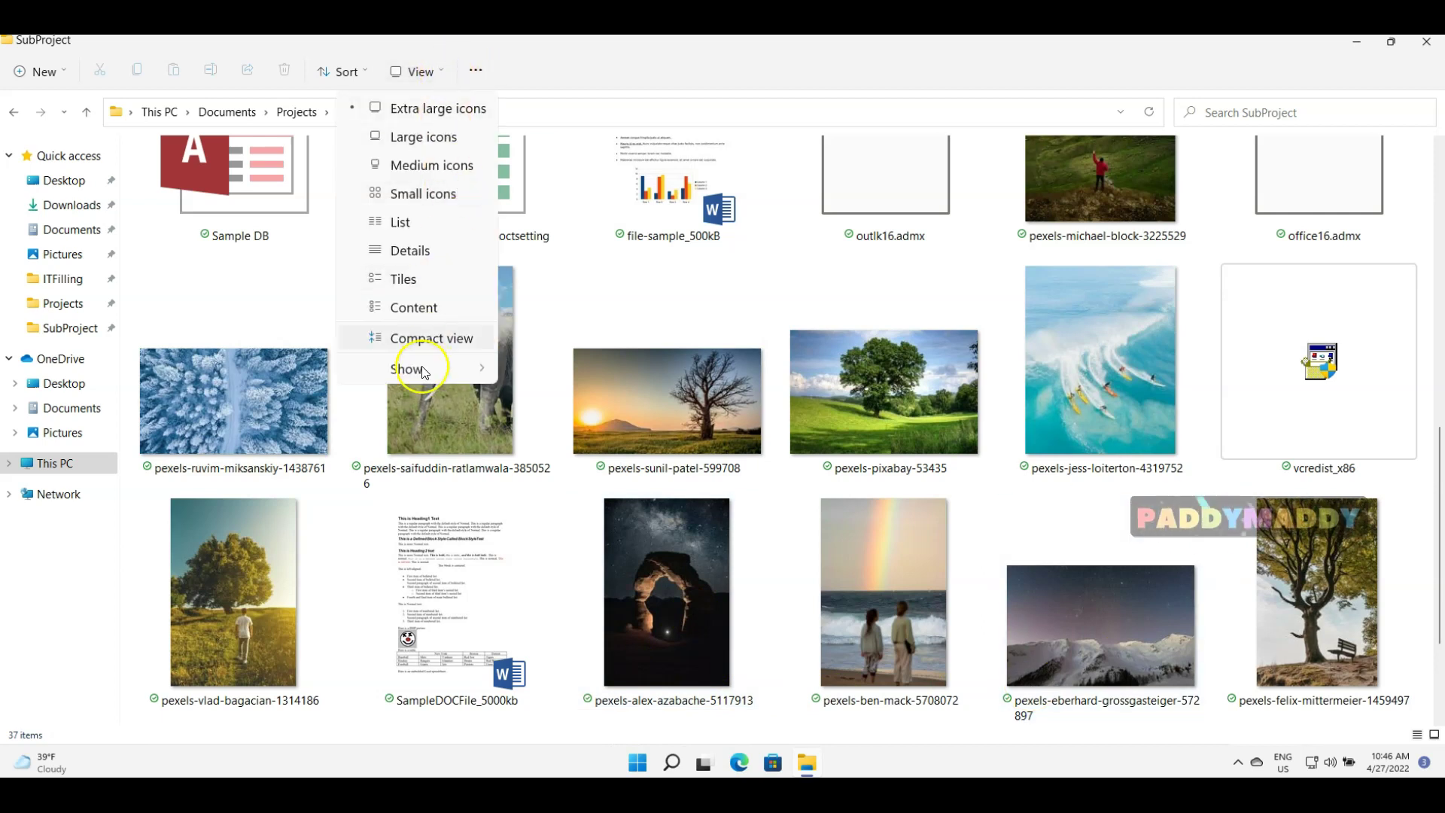
click(414, 170)
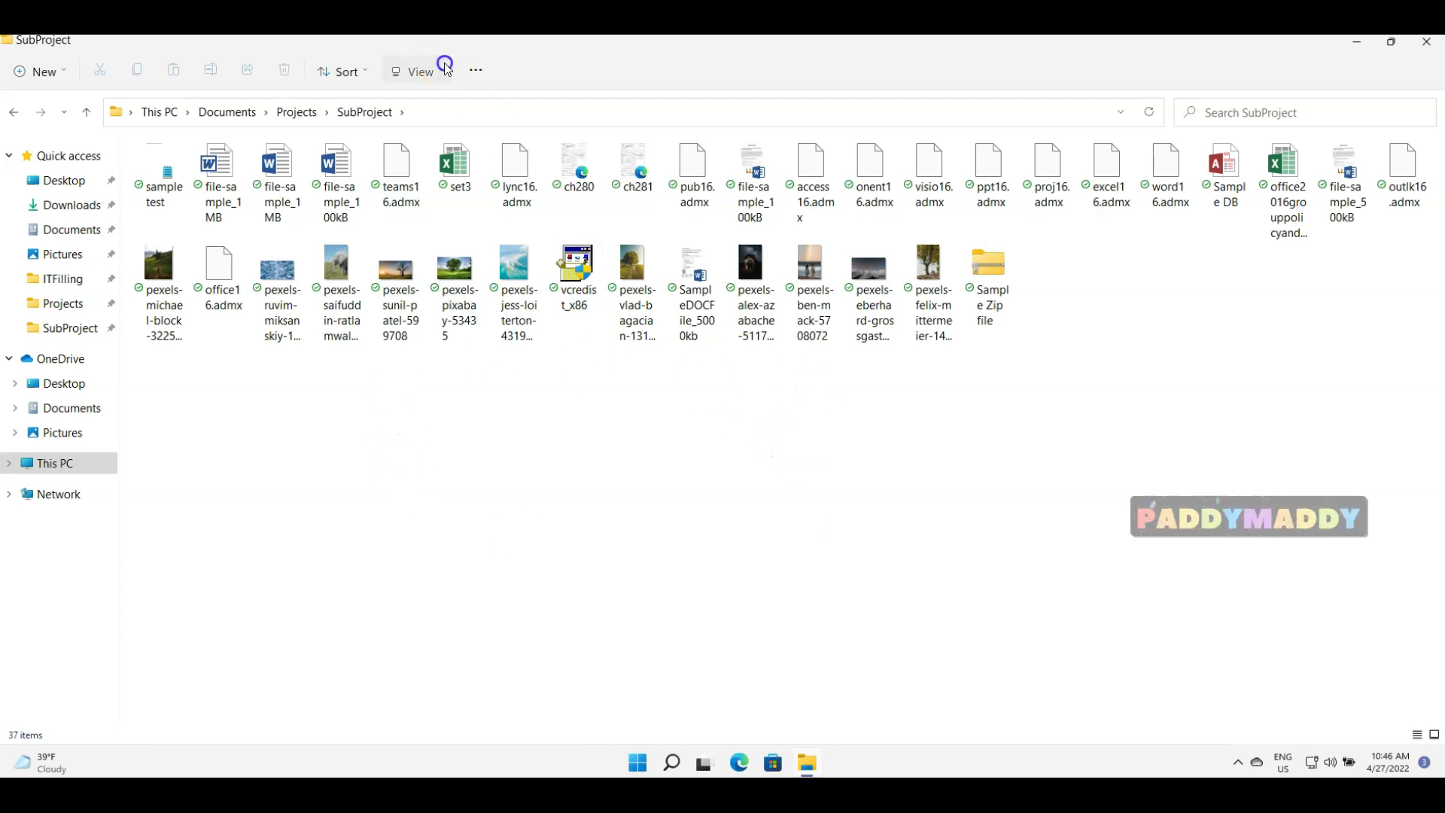
click(442, 70)
click(423, 207)
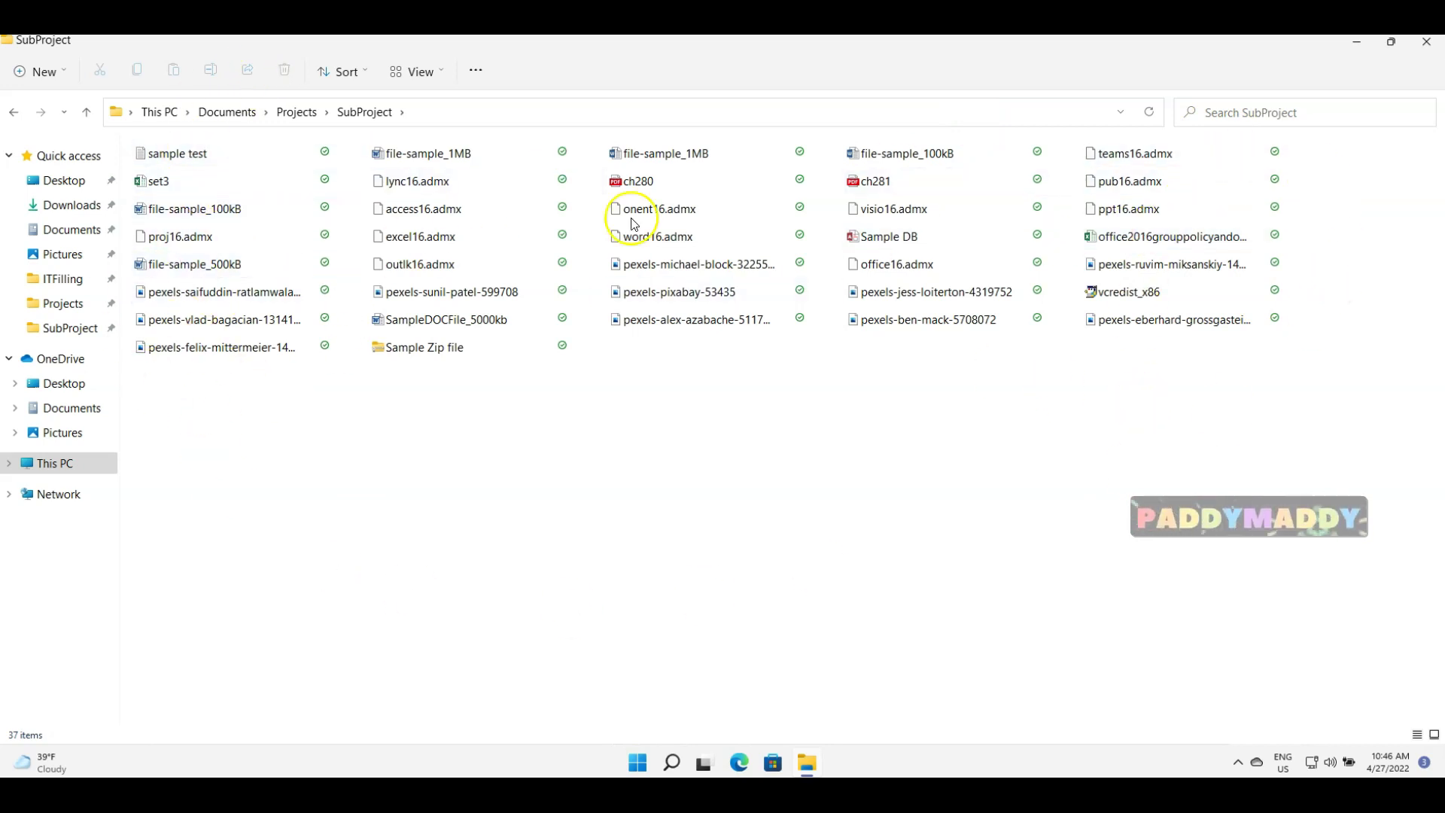
click(474, 71)
click(432, 71)
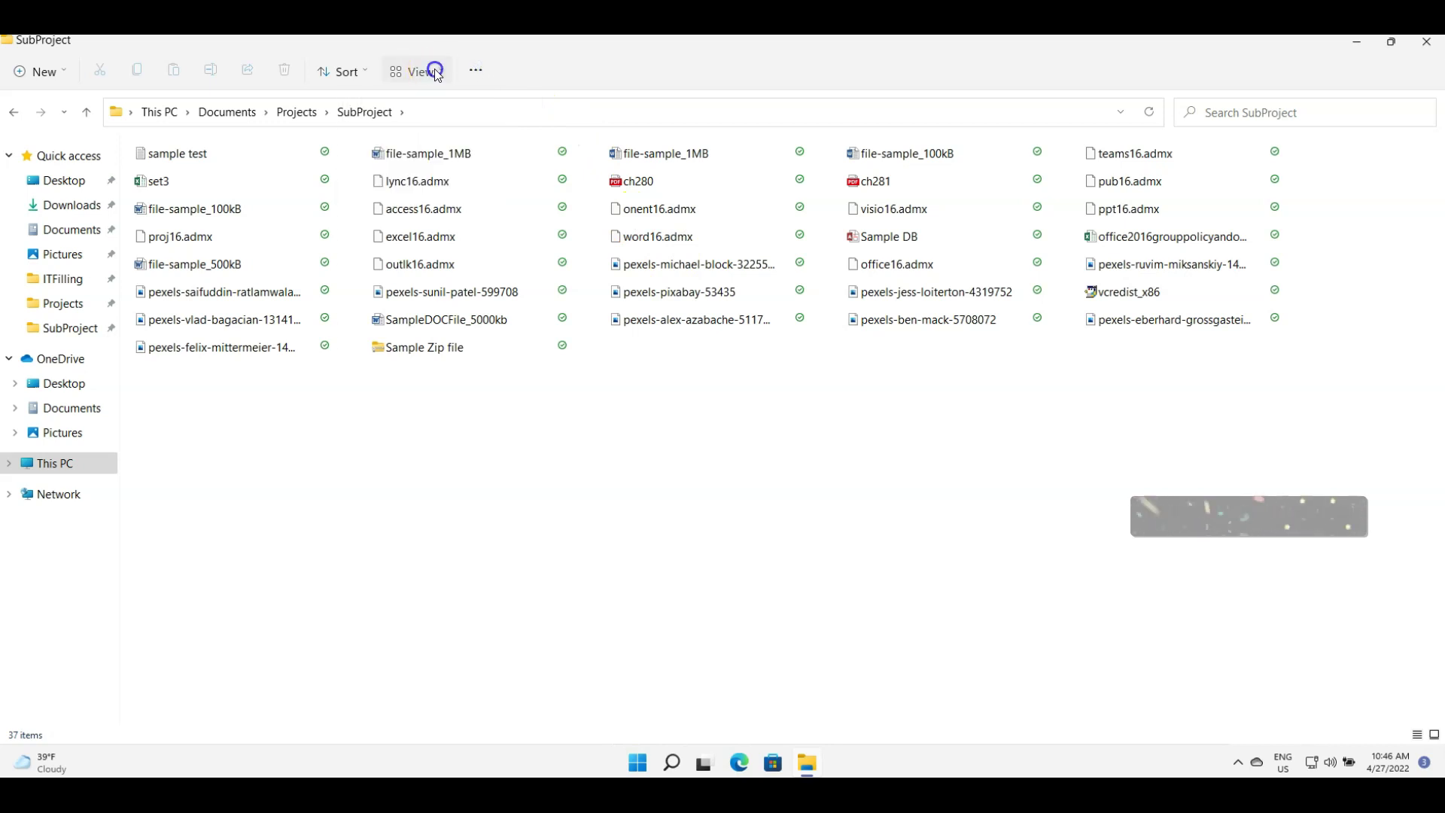
click(432, 70)
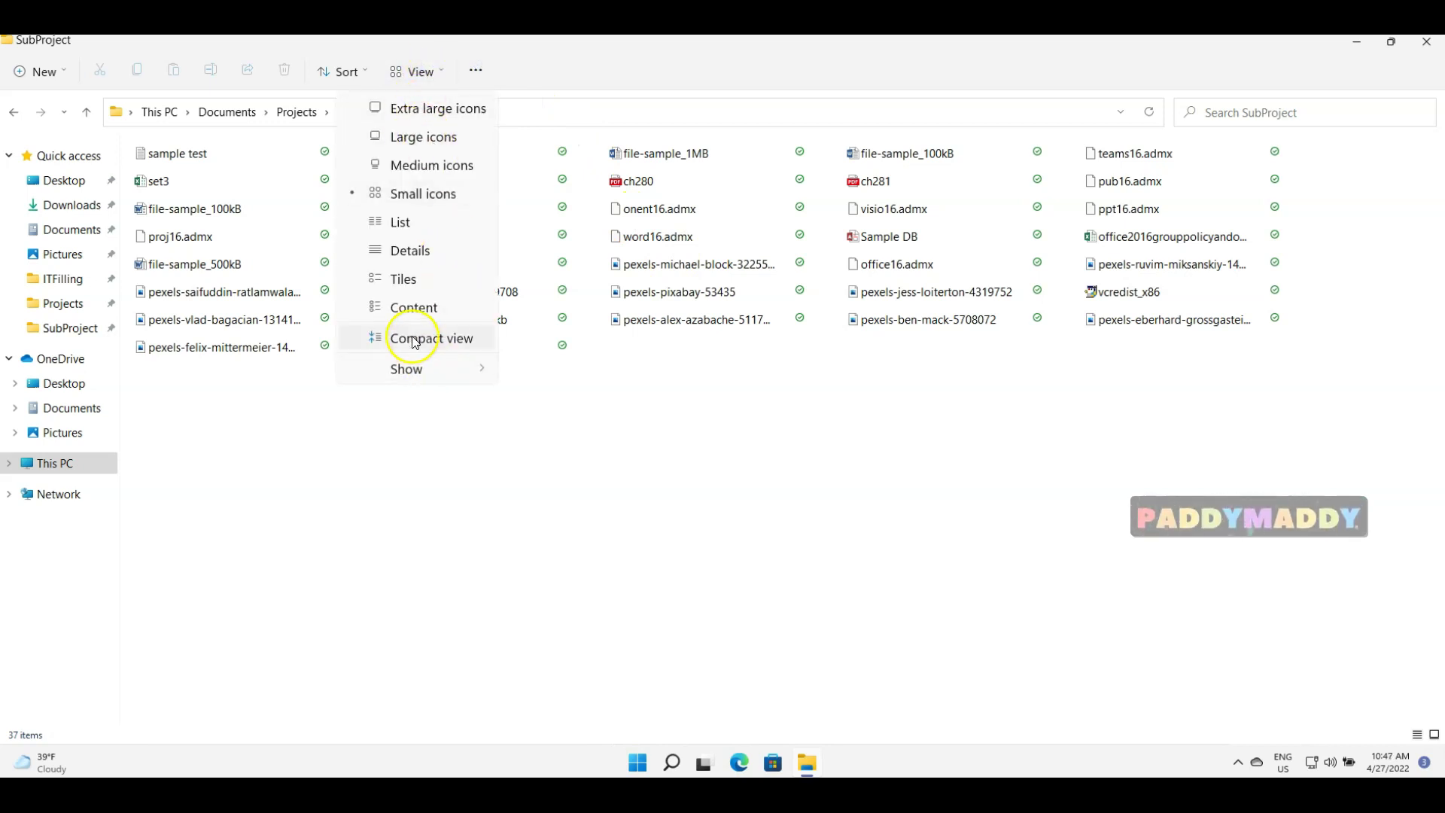
click(436, 342)
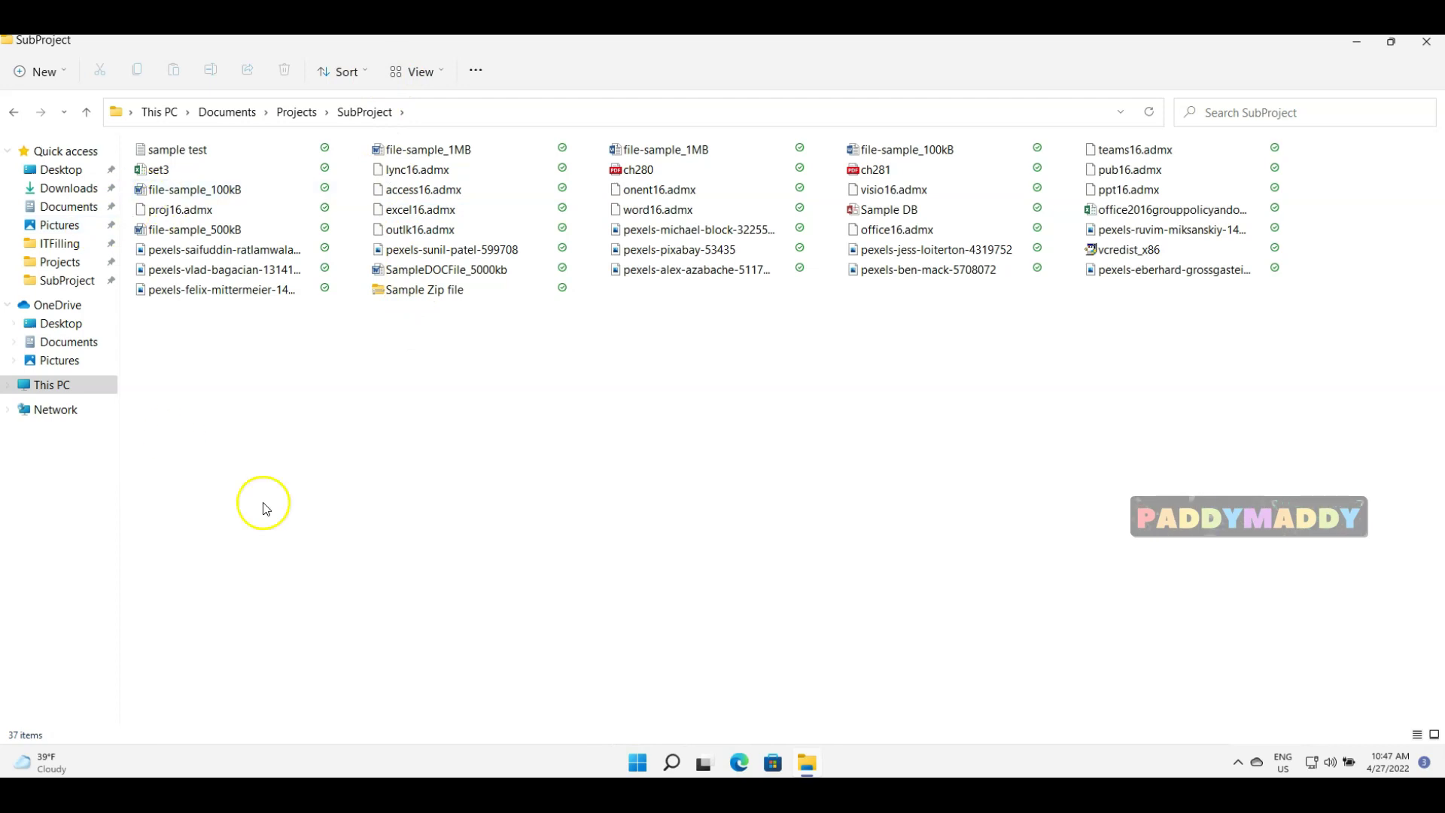
Try Tiles, return to Details, and preview the right-click sort and group menu
click(433, 73)
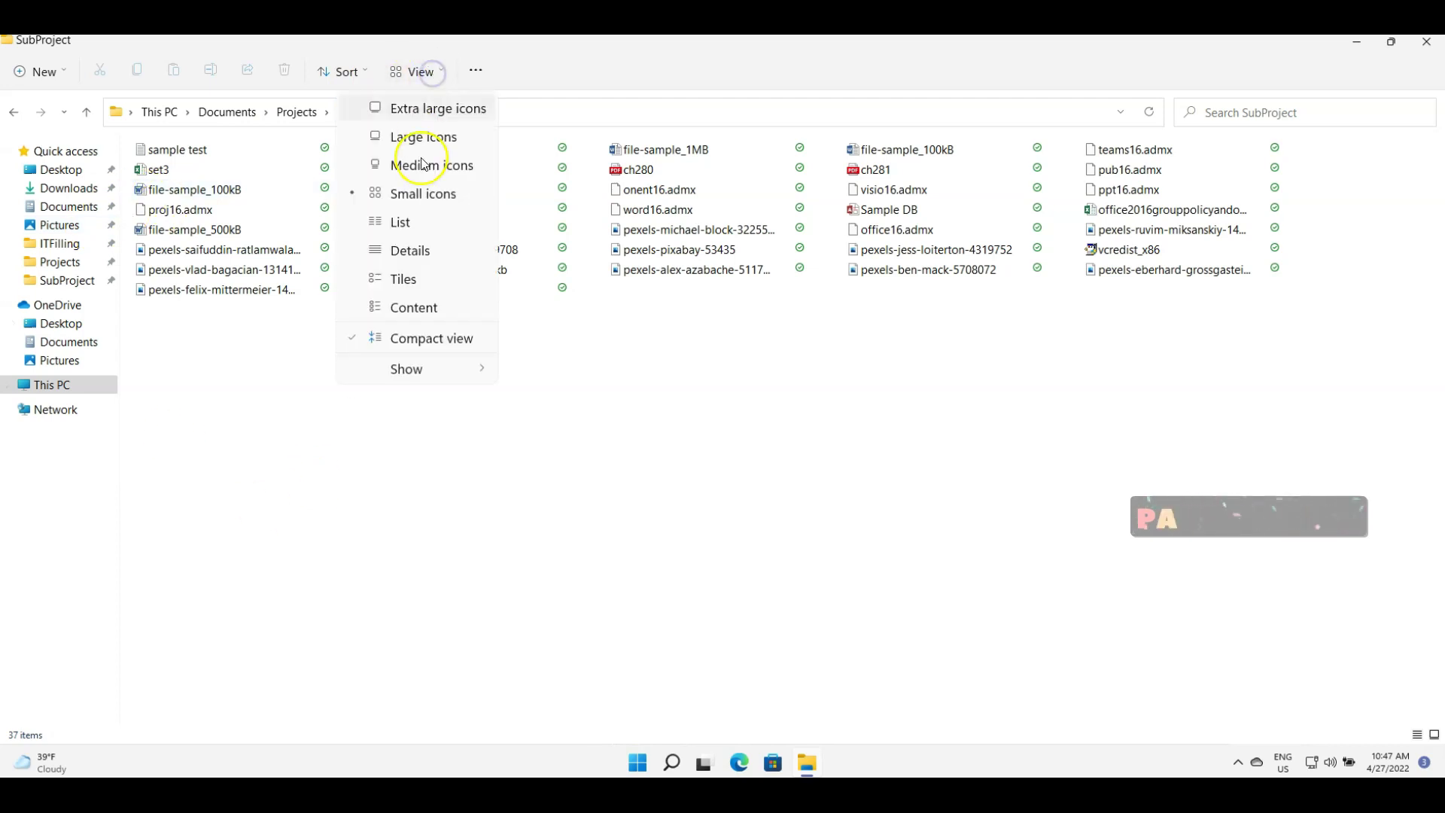
click(414, 281)
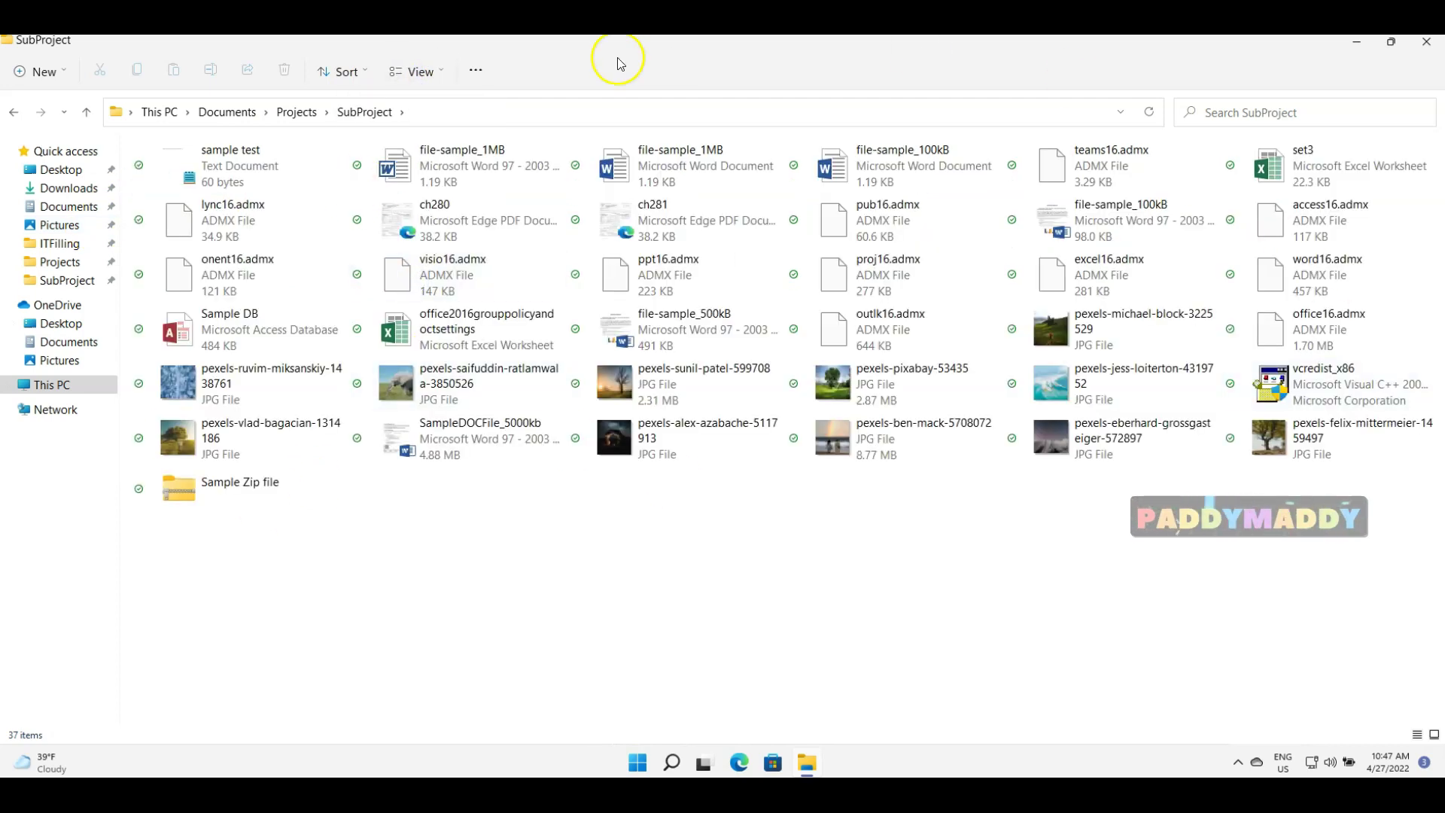
click(434, 73)
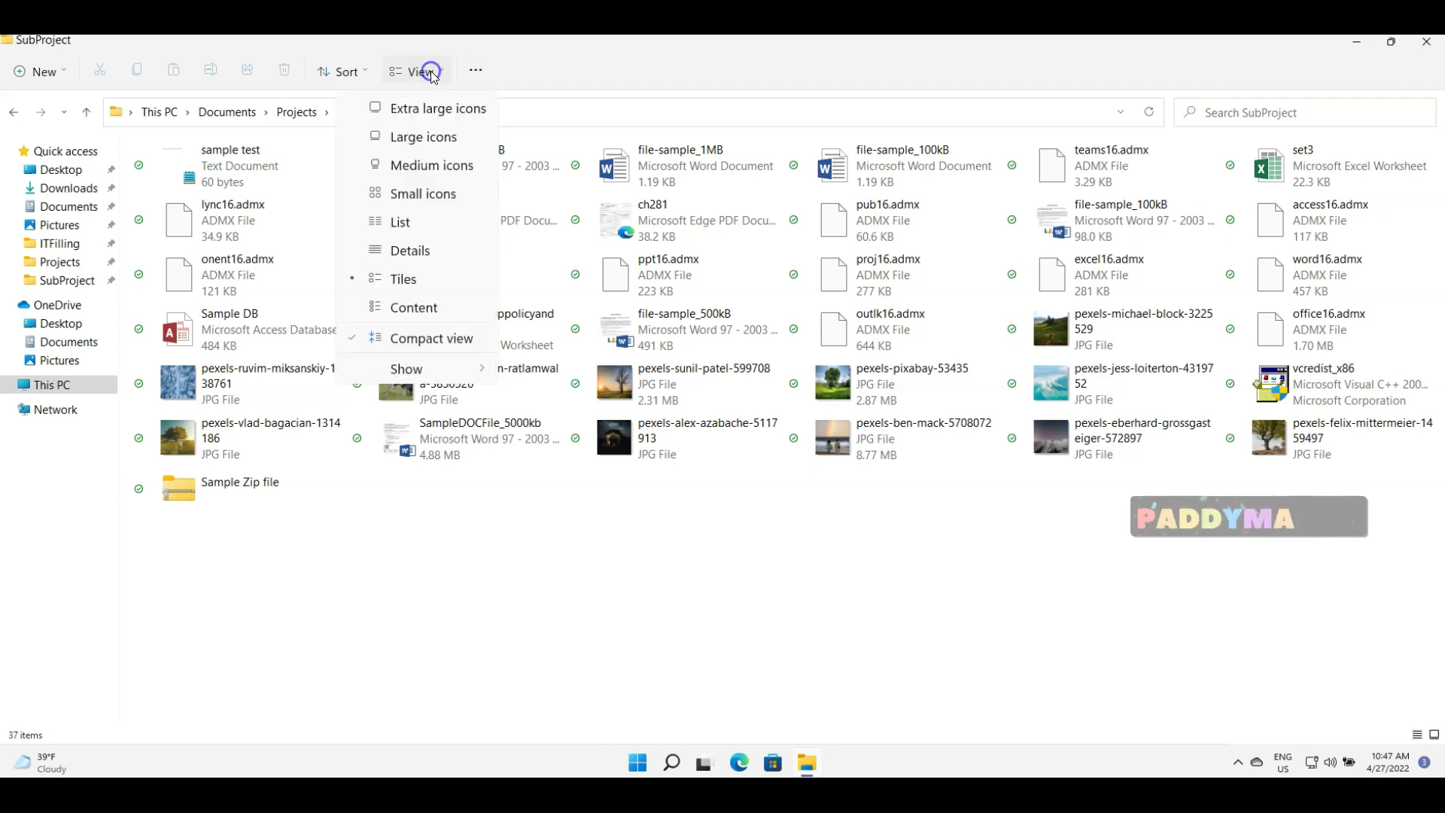
click(415, 253)
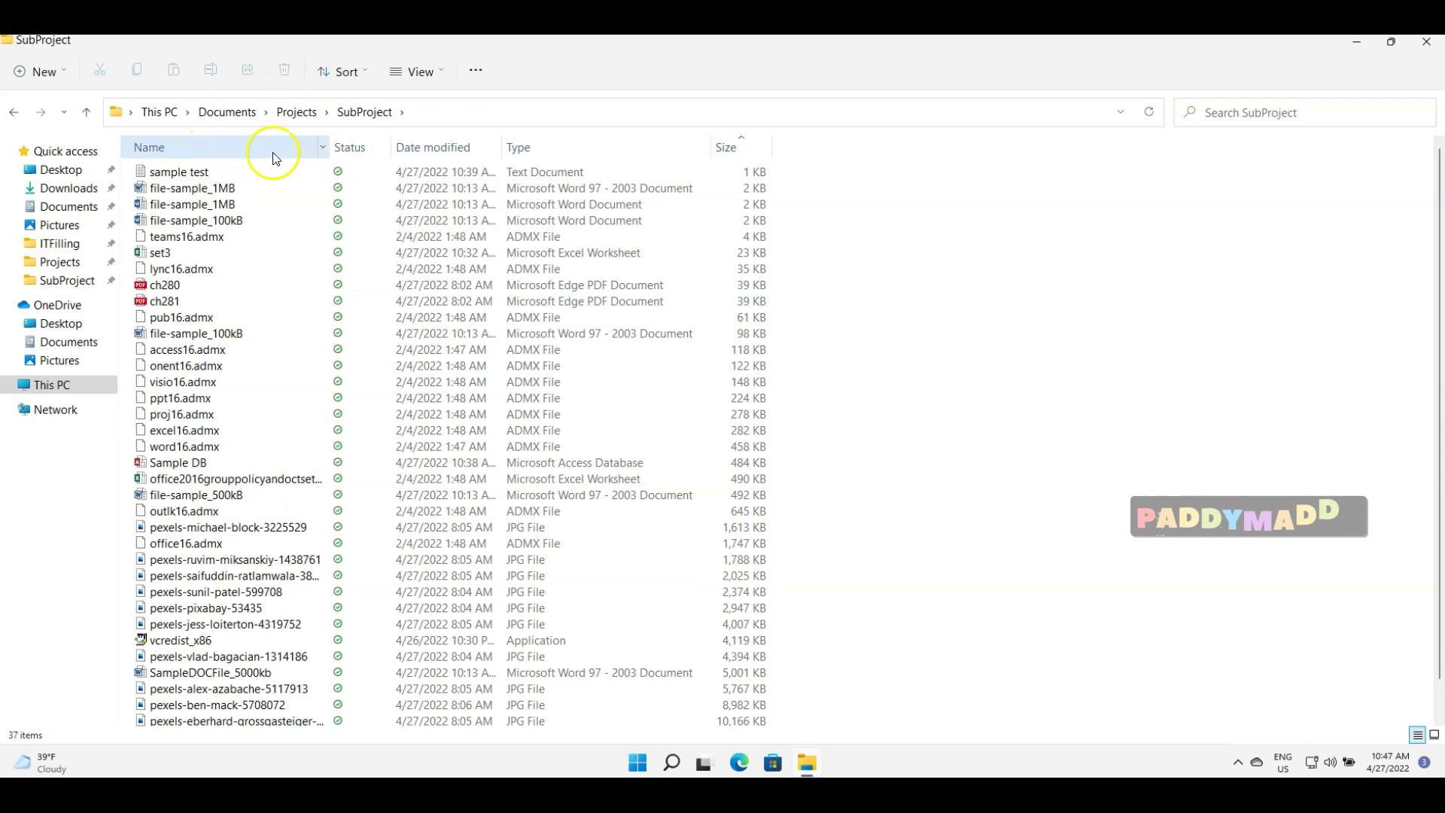
right_click(919, 296)
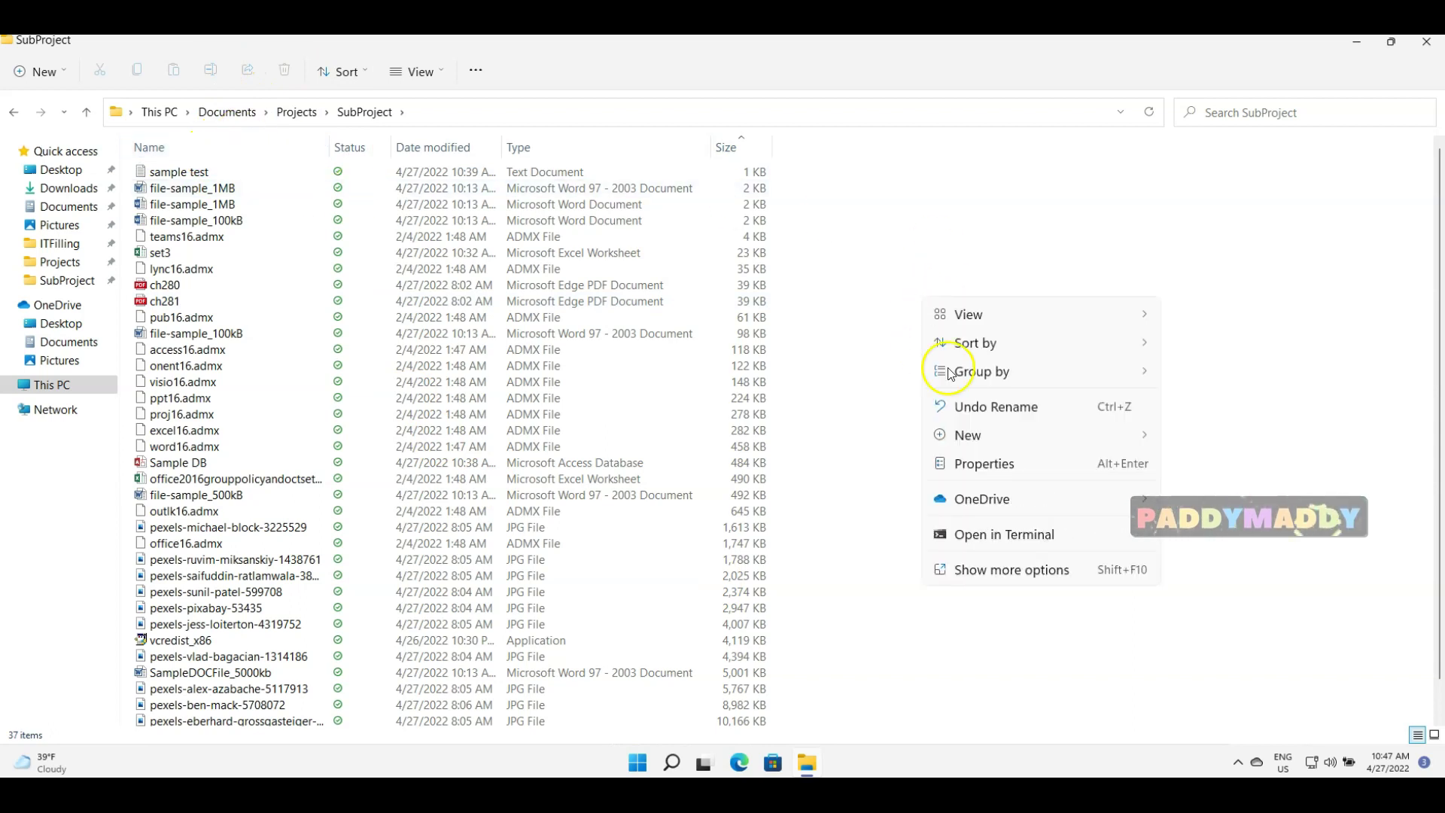
click(472, 73)
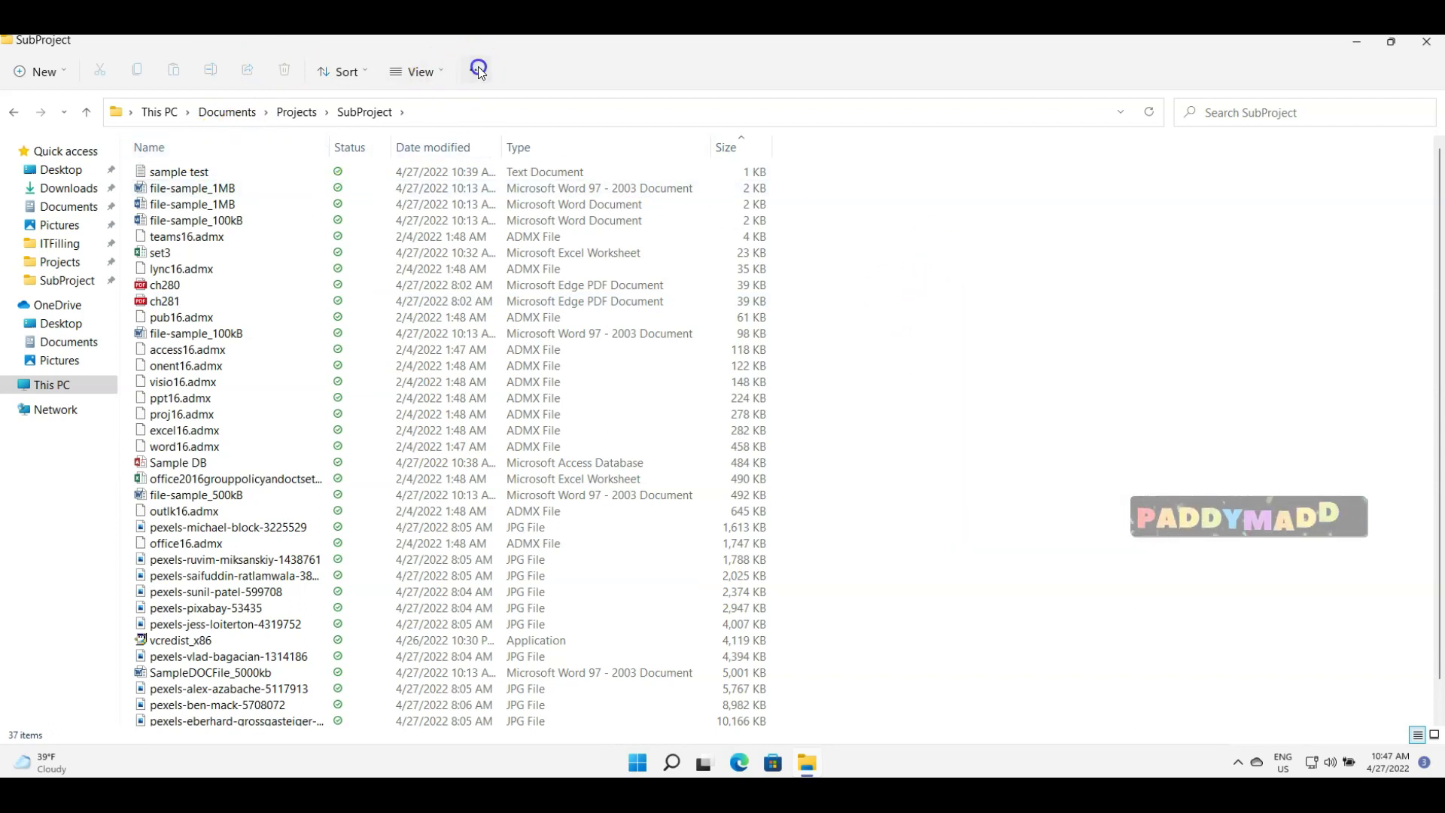
In Folder Options' View tab, show hidden files, stop hiding known extensions, and apply
click(474, 71)
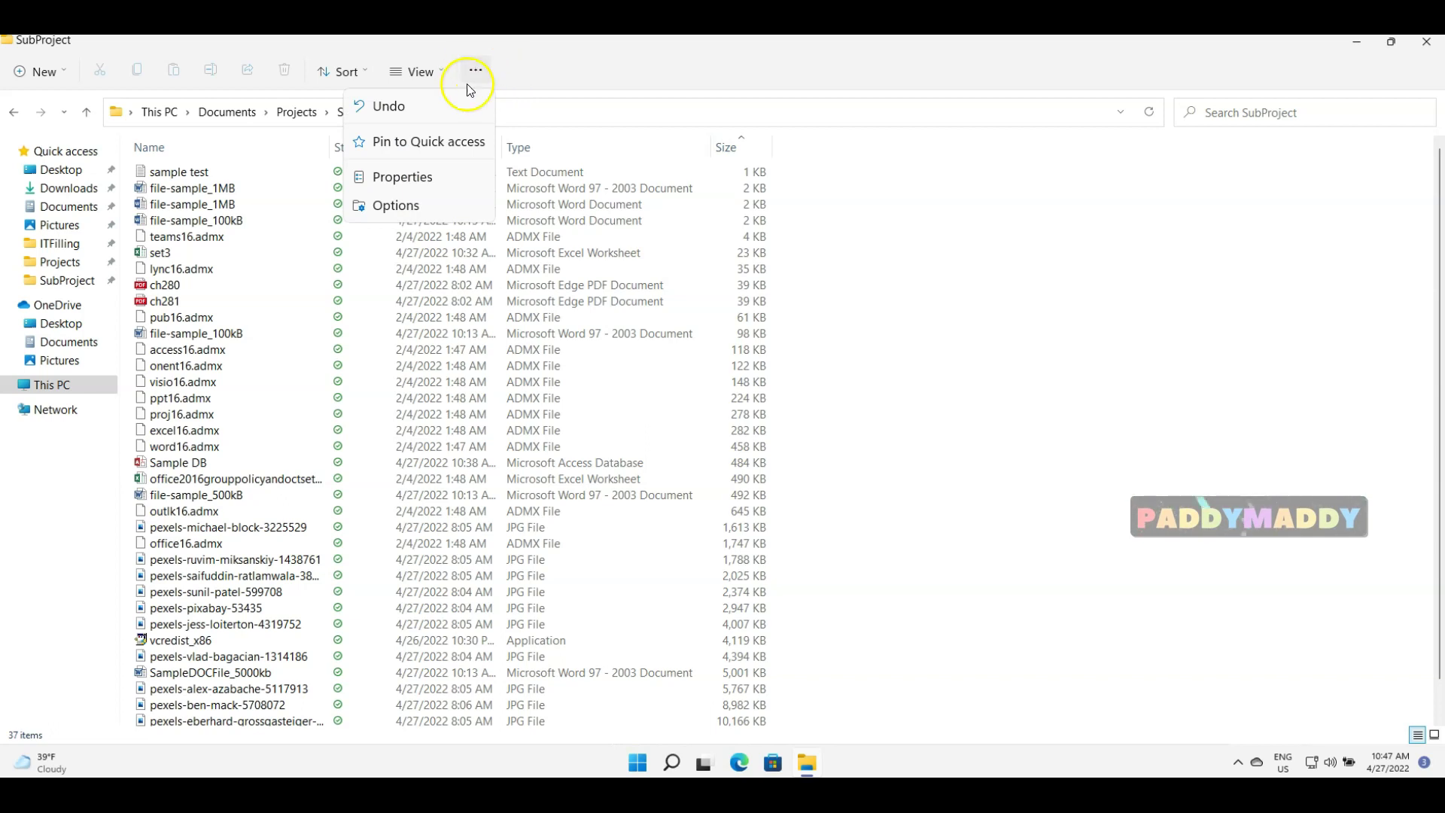
click(434, 214)
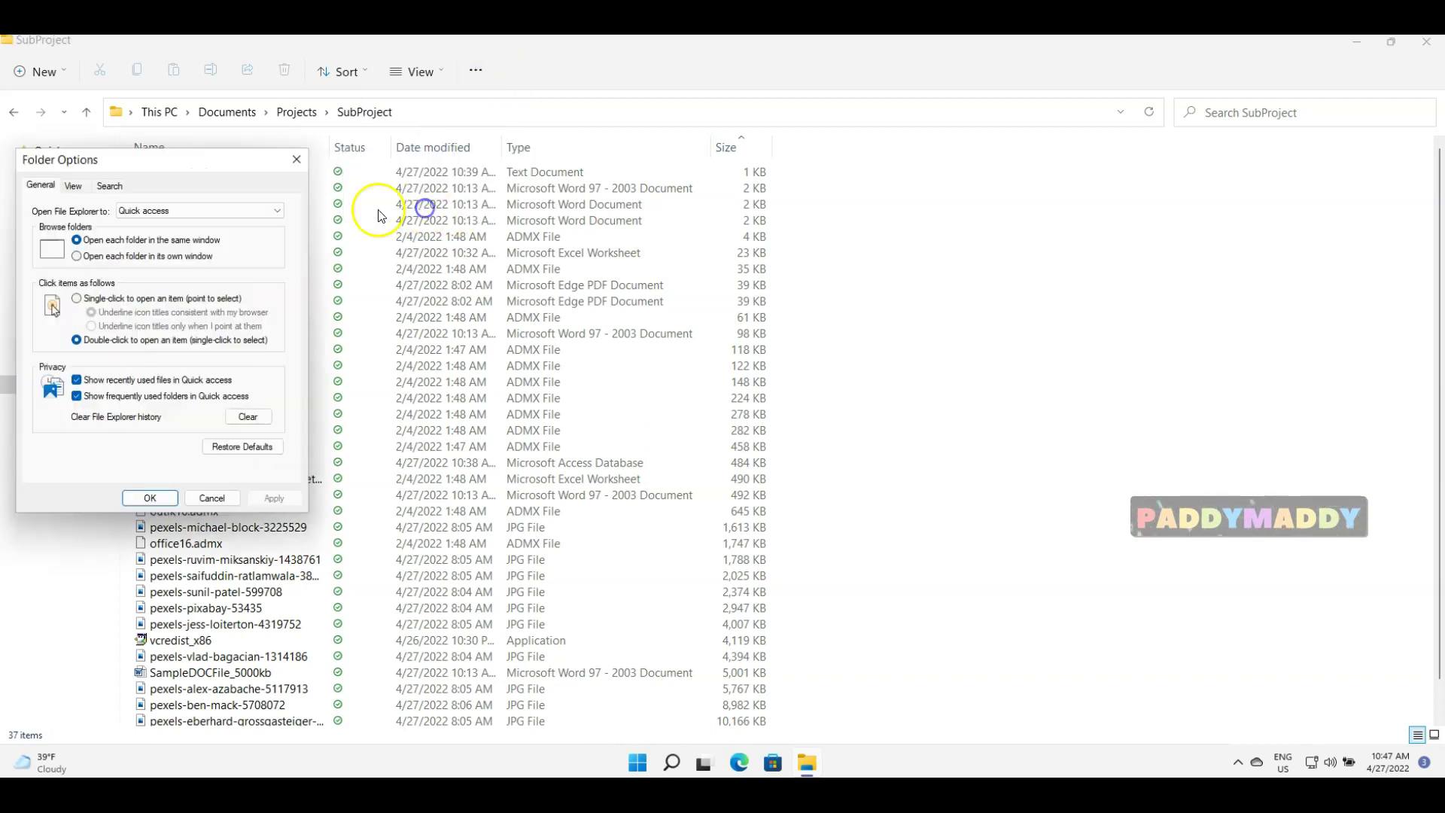
drag(118, 173, 1003, 199)
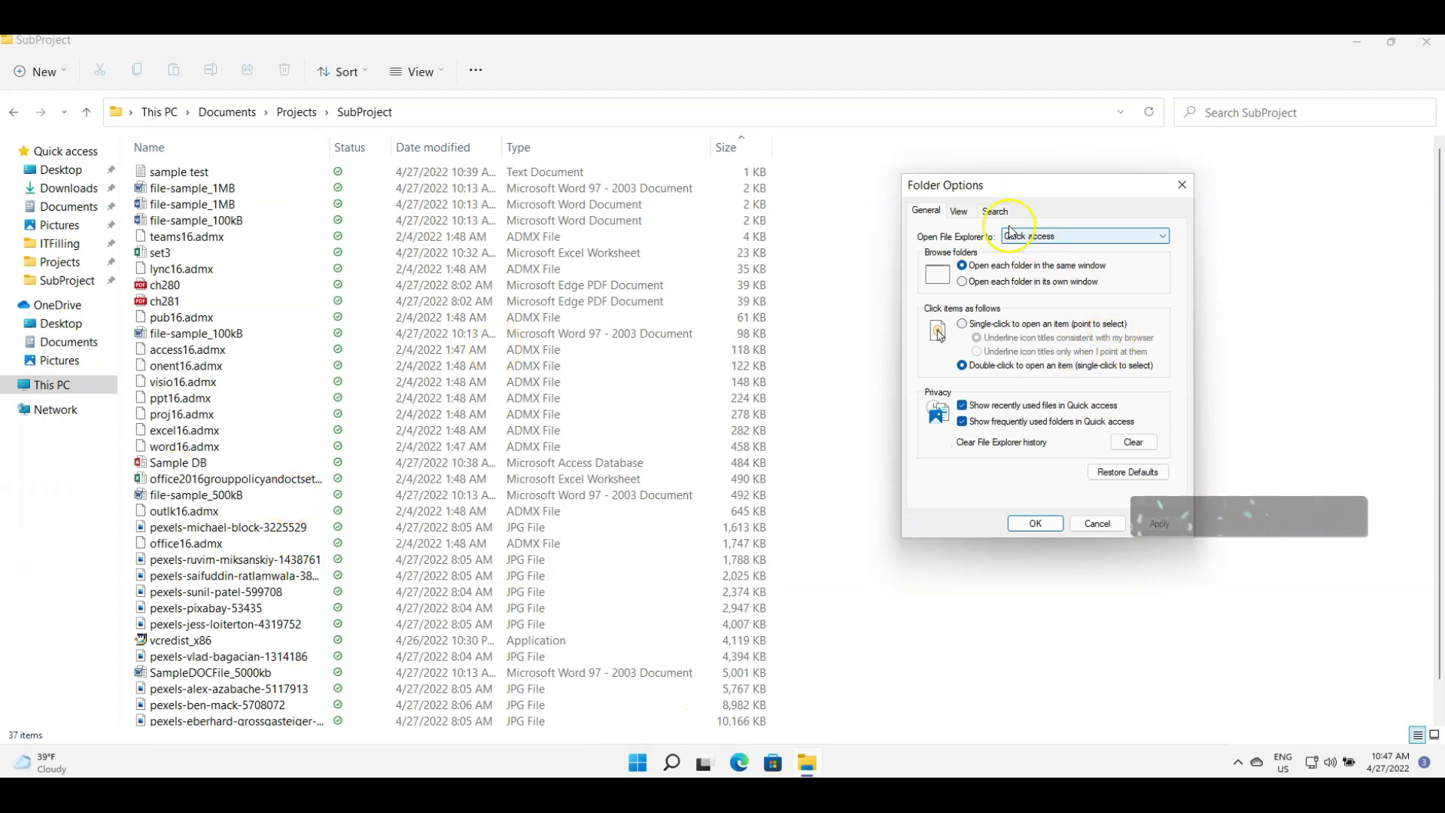
click(959, 213)
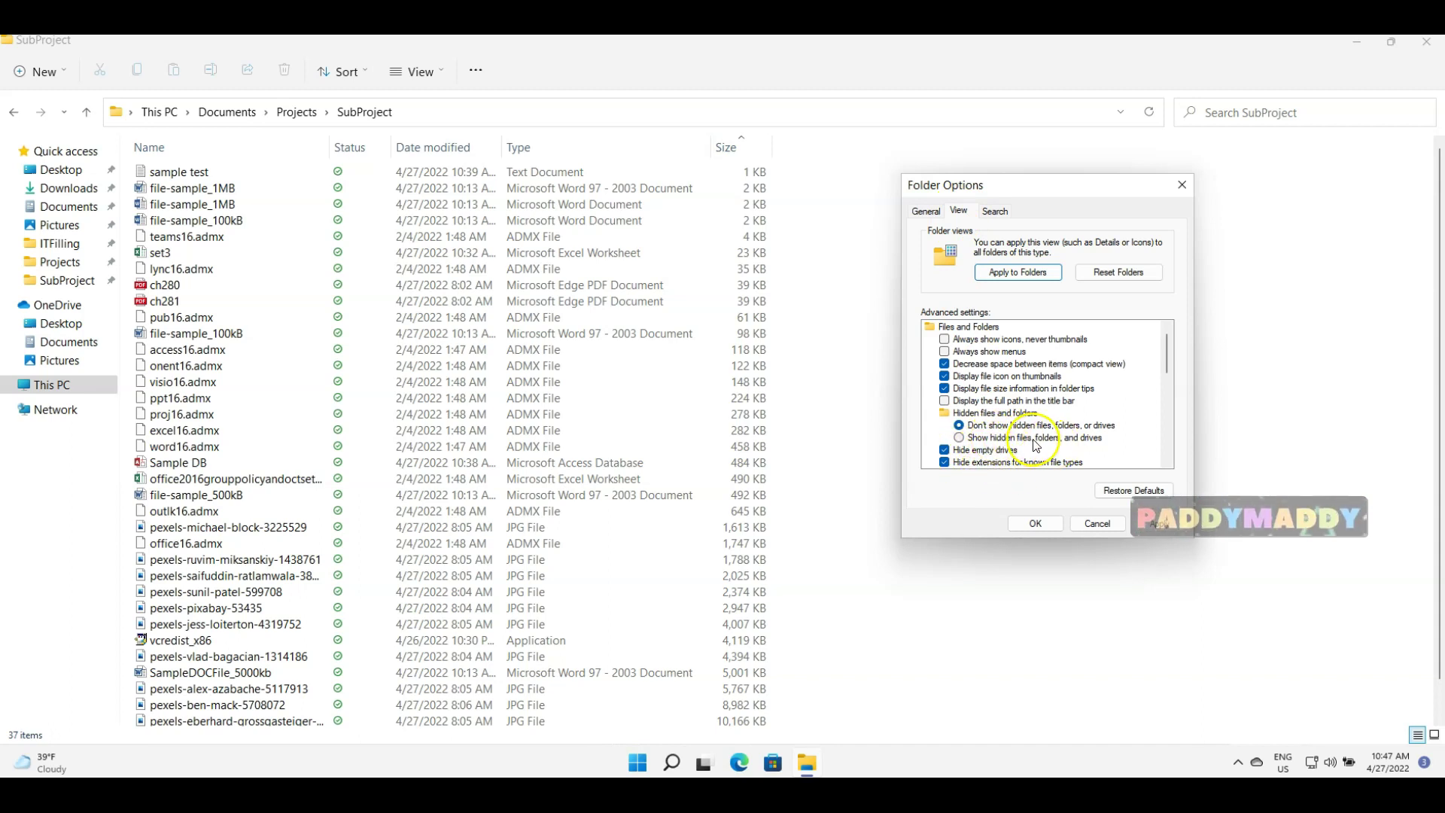
click(1072, 439)
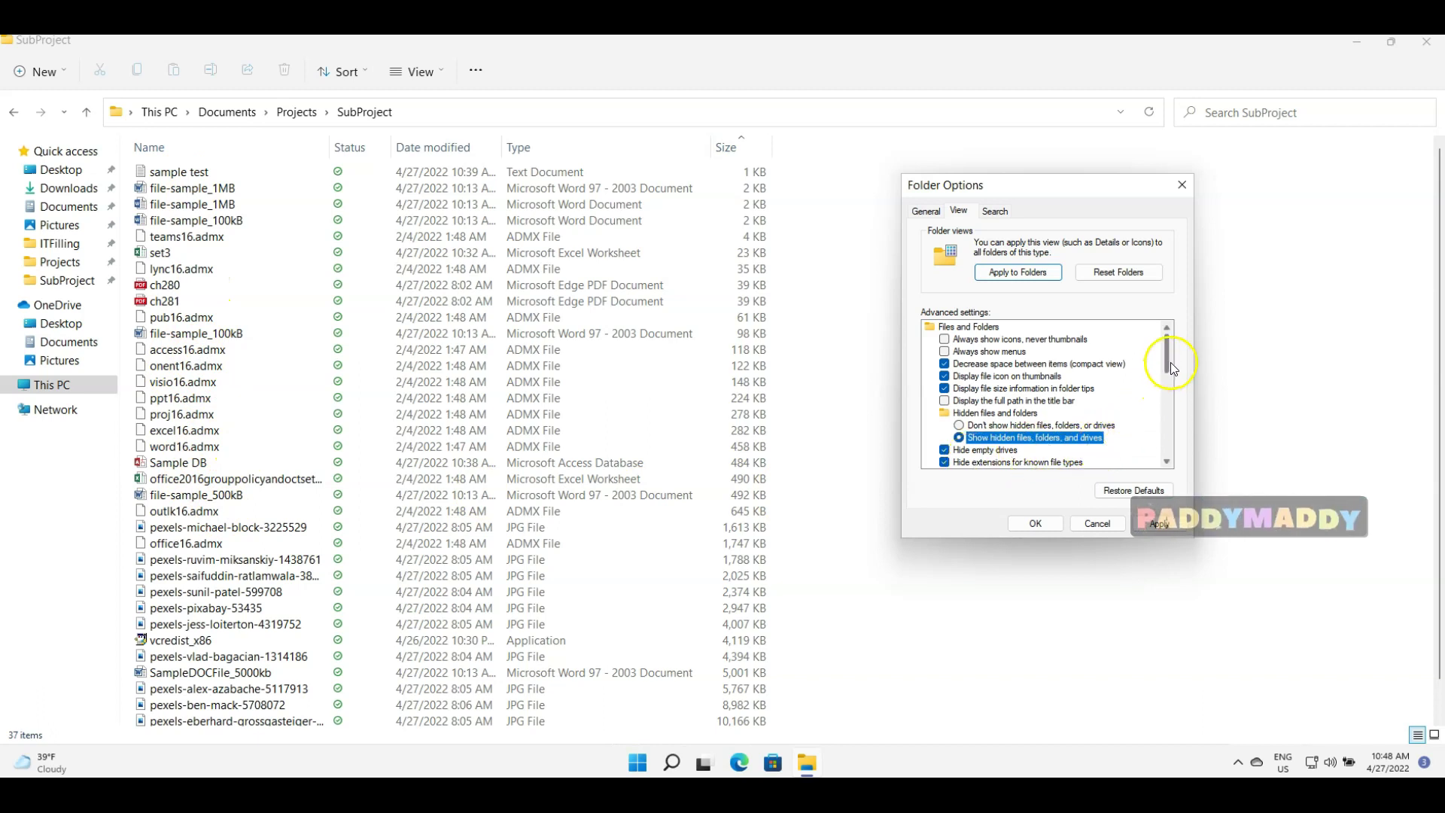
drag(1165, 358, 1165, 361)
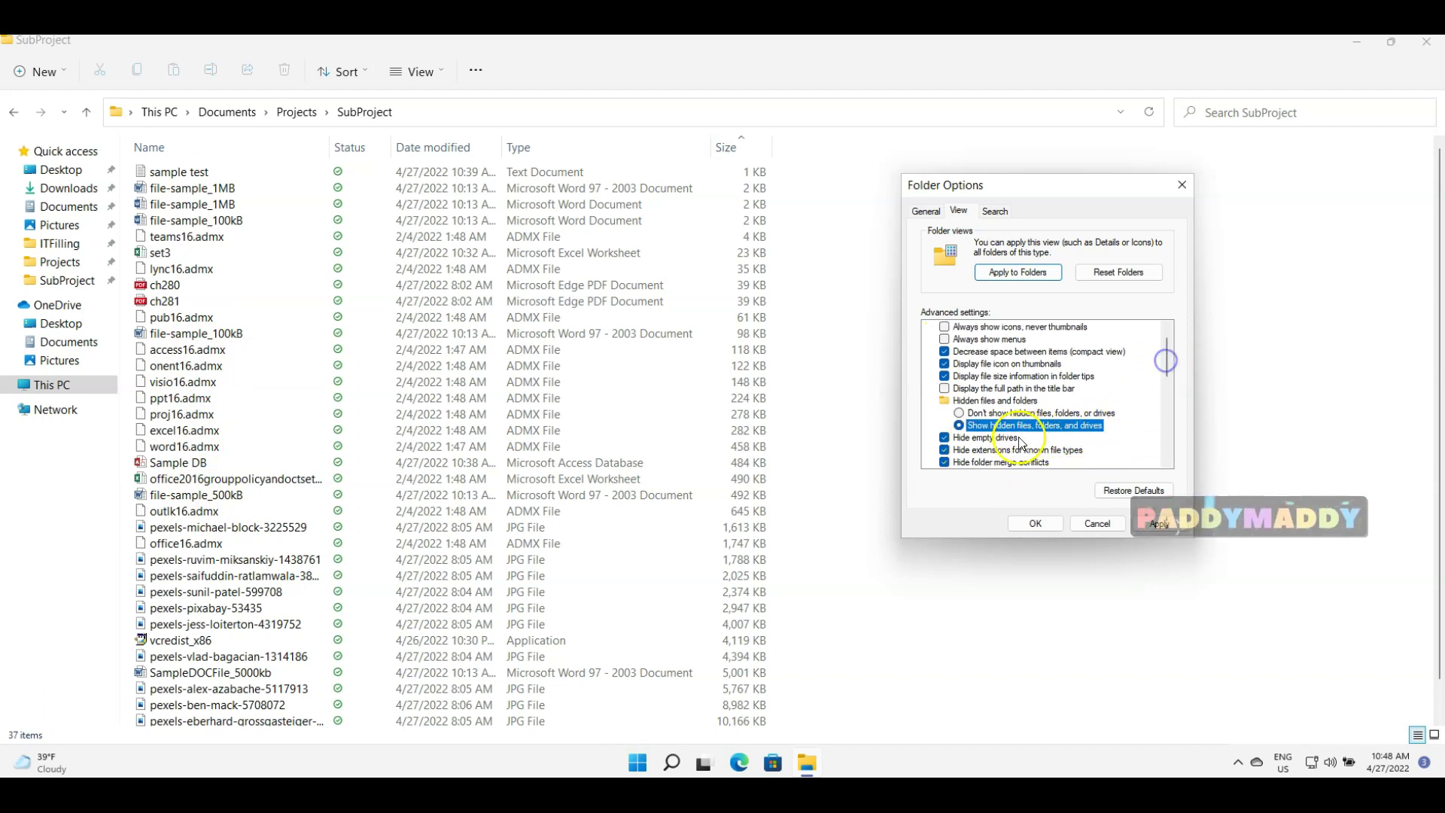
click(994, 451)
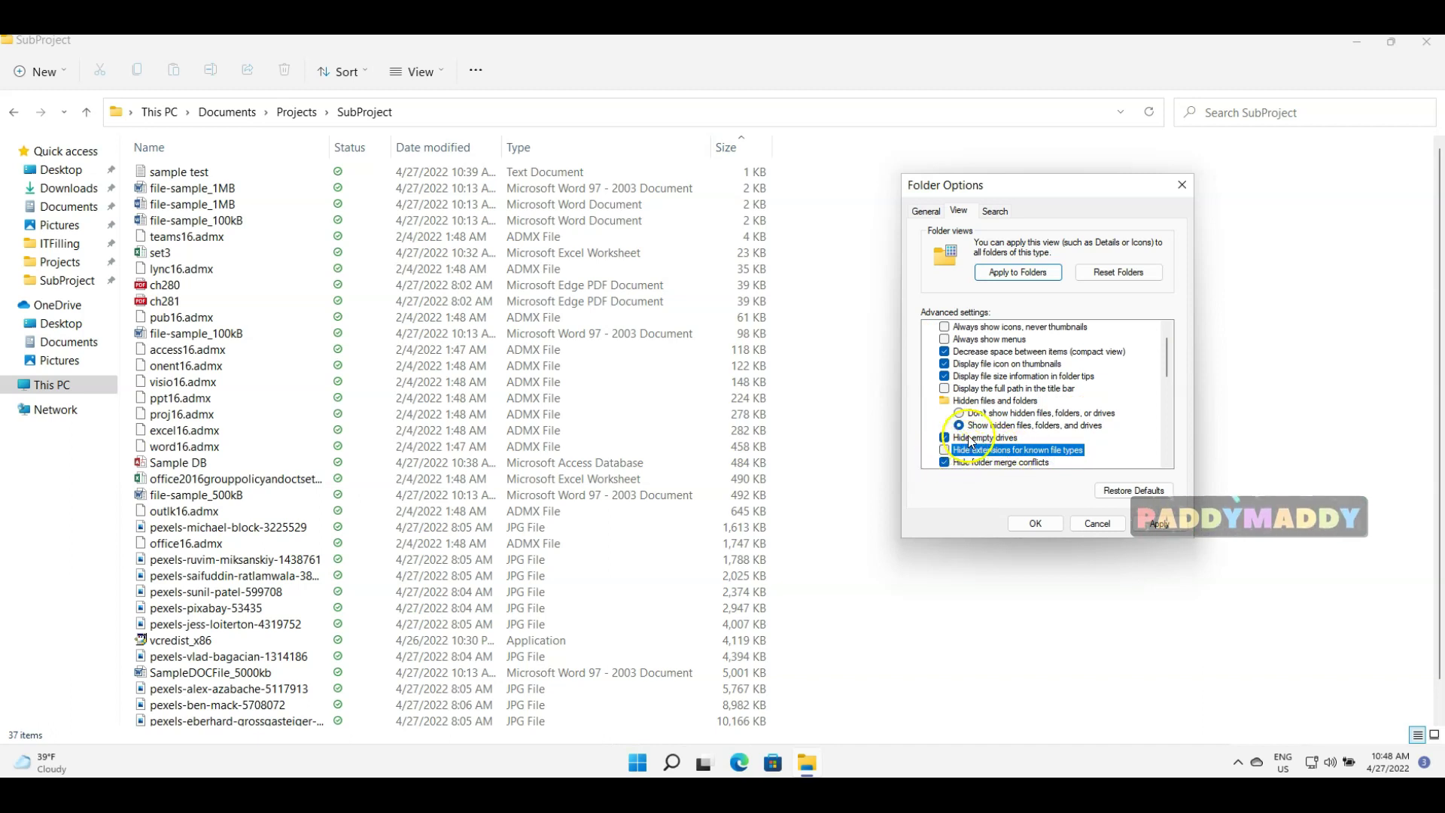
click(1161, 522)
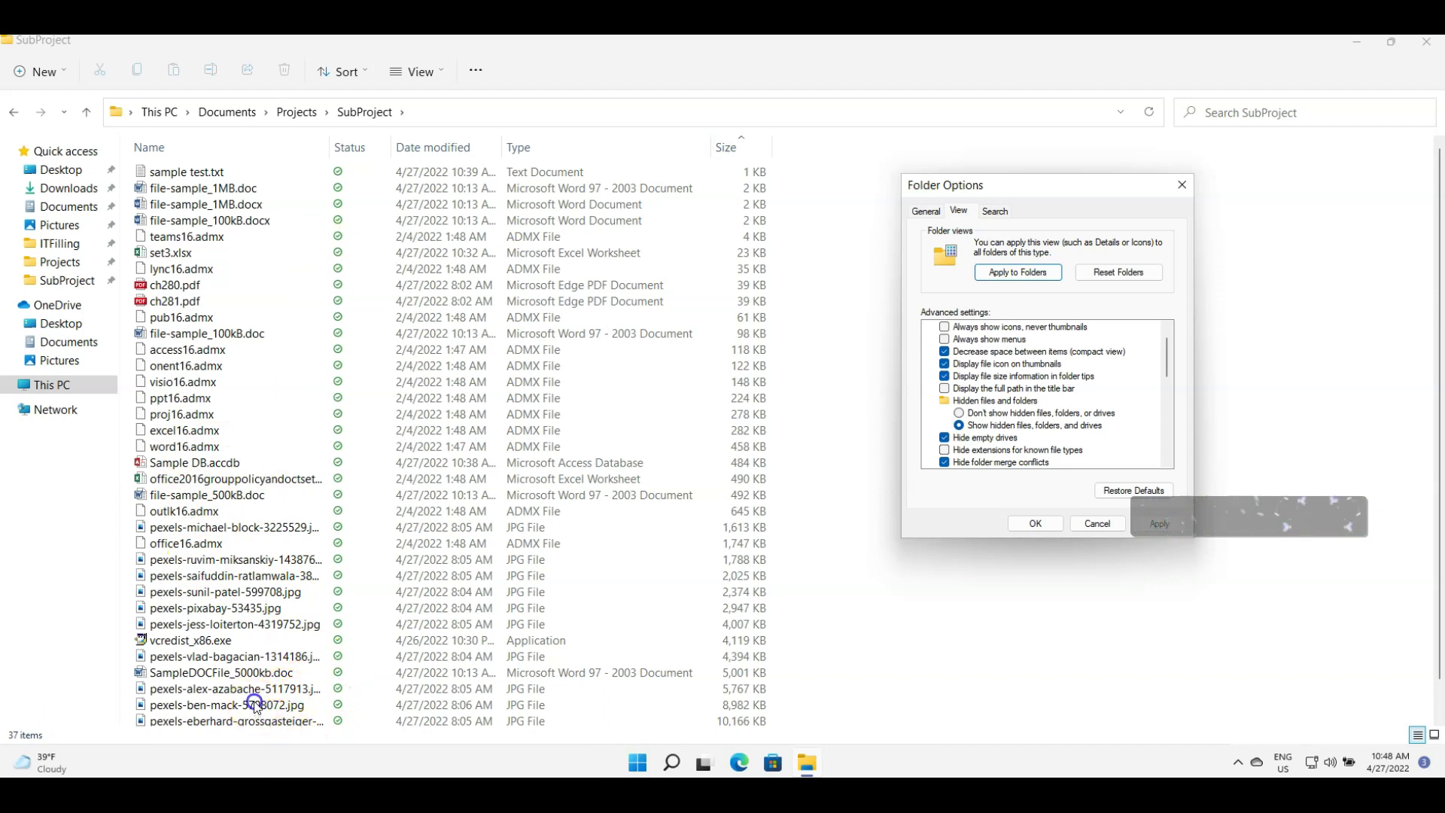
Close Folder Options with OK and widen the Name column to show full file names
click(1044, 523)
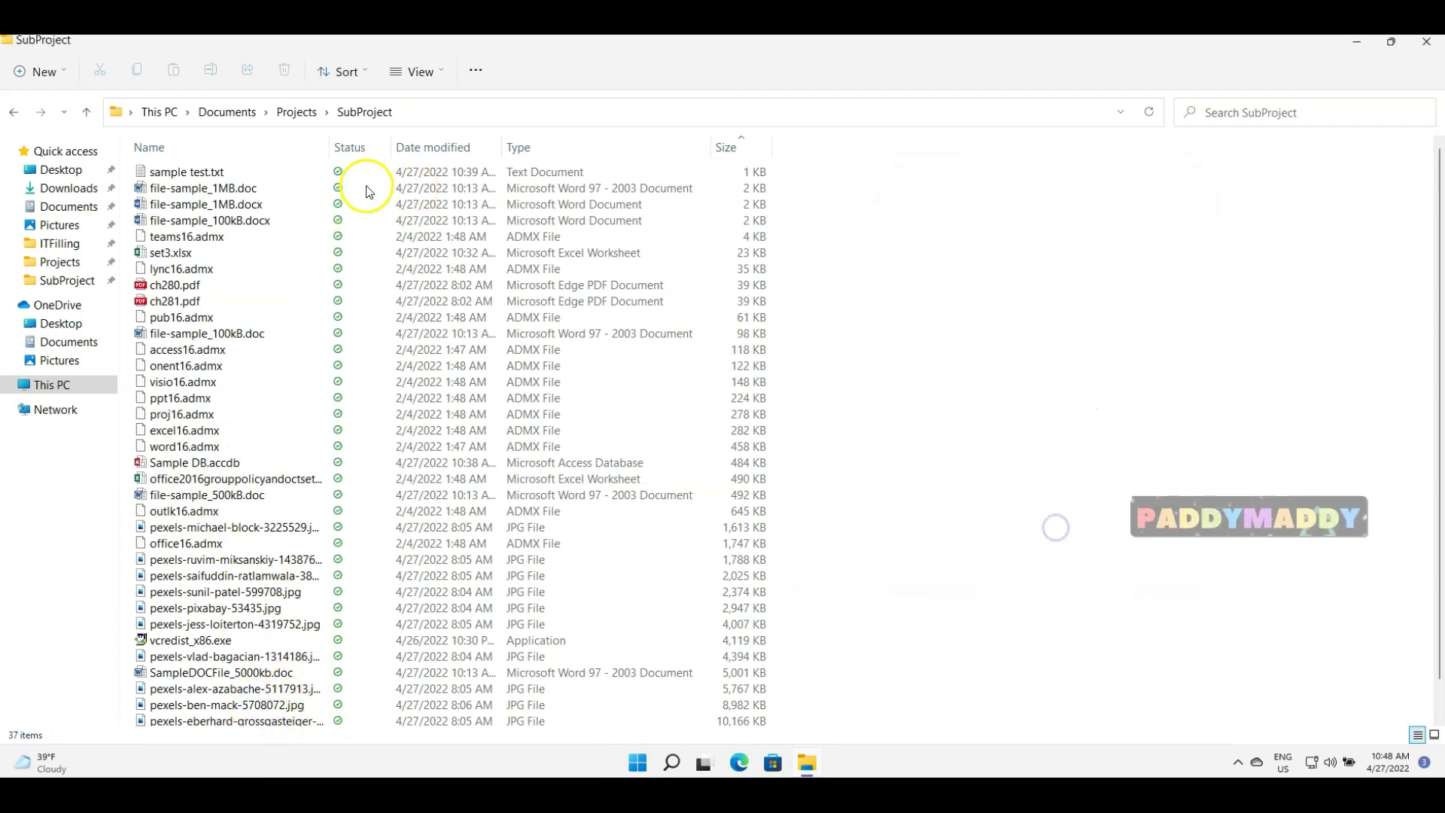
drag(330, 143, 467, 145)
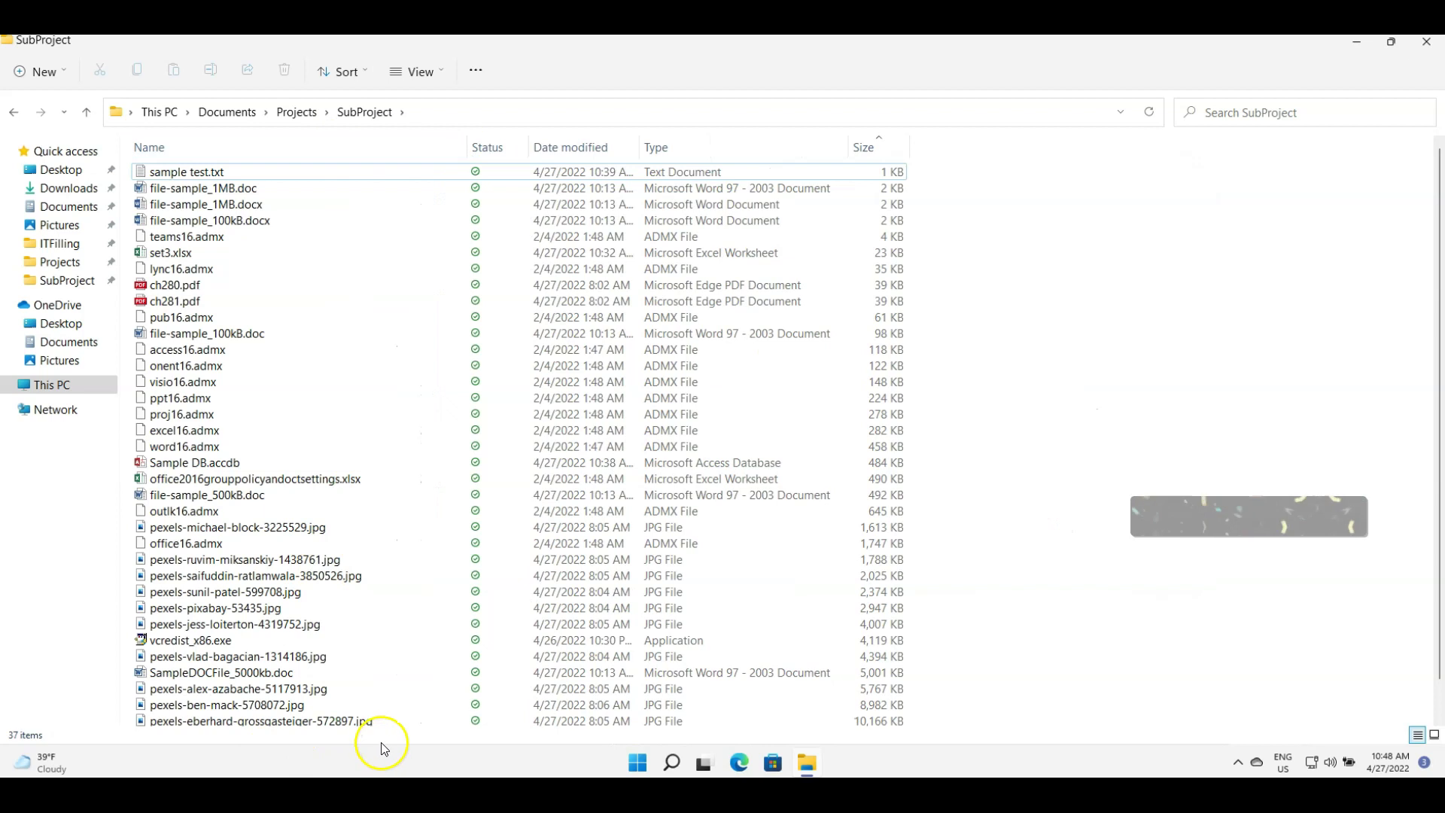
scroll(339, 647, down, 1)
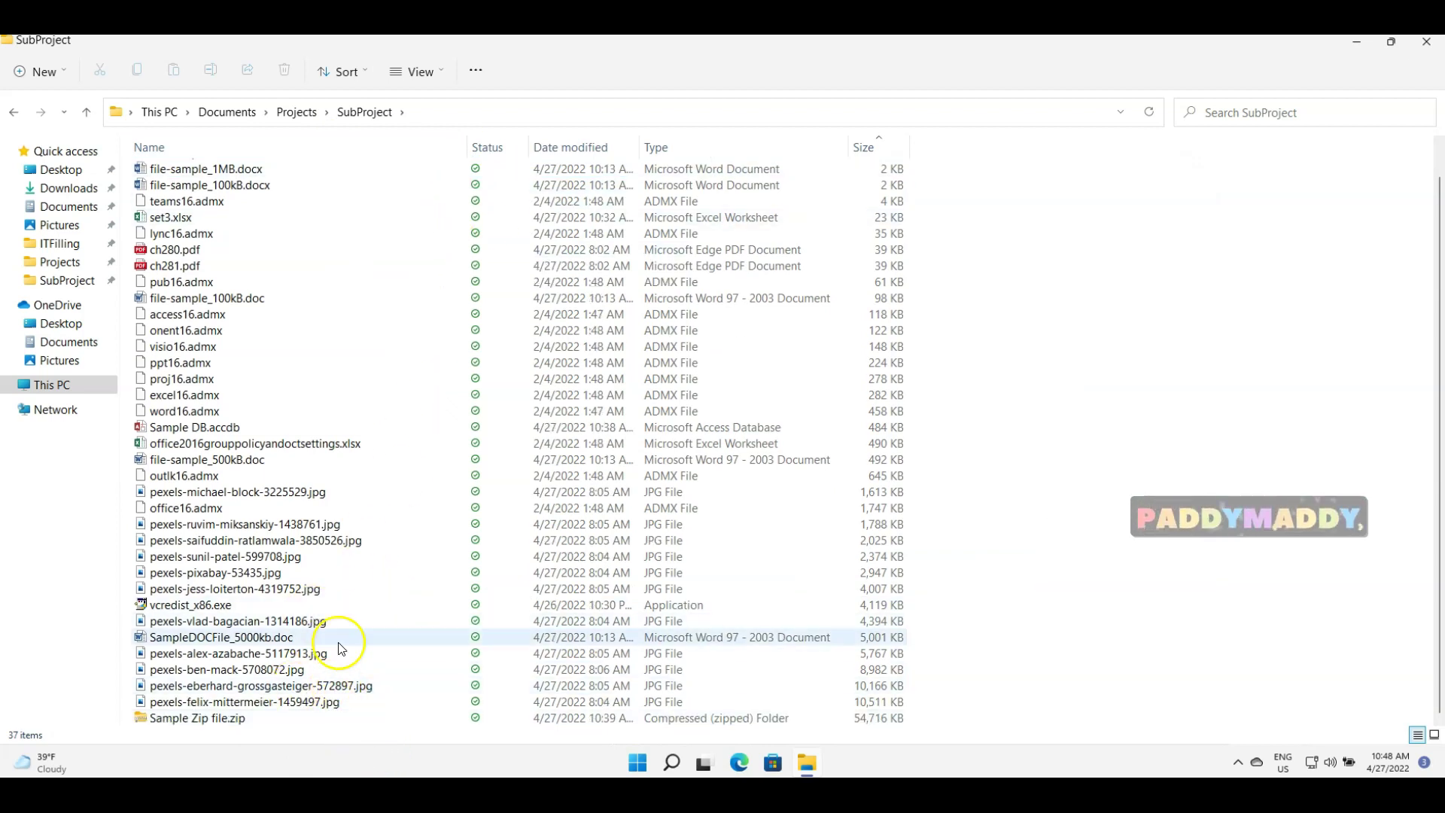
scroll(735, 445, up, 1)
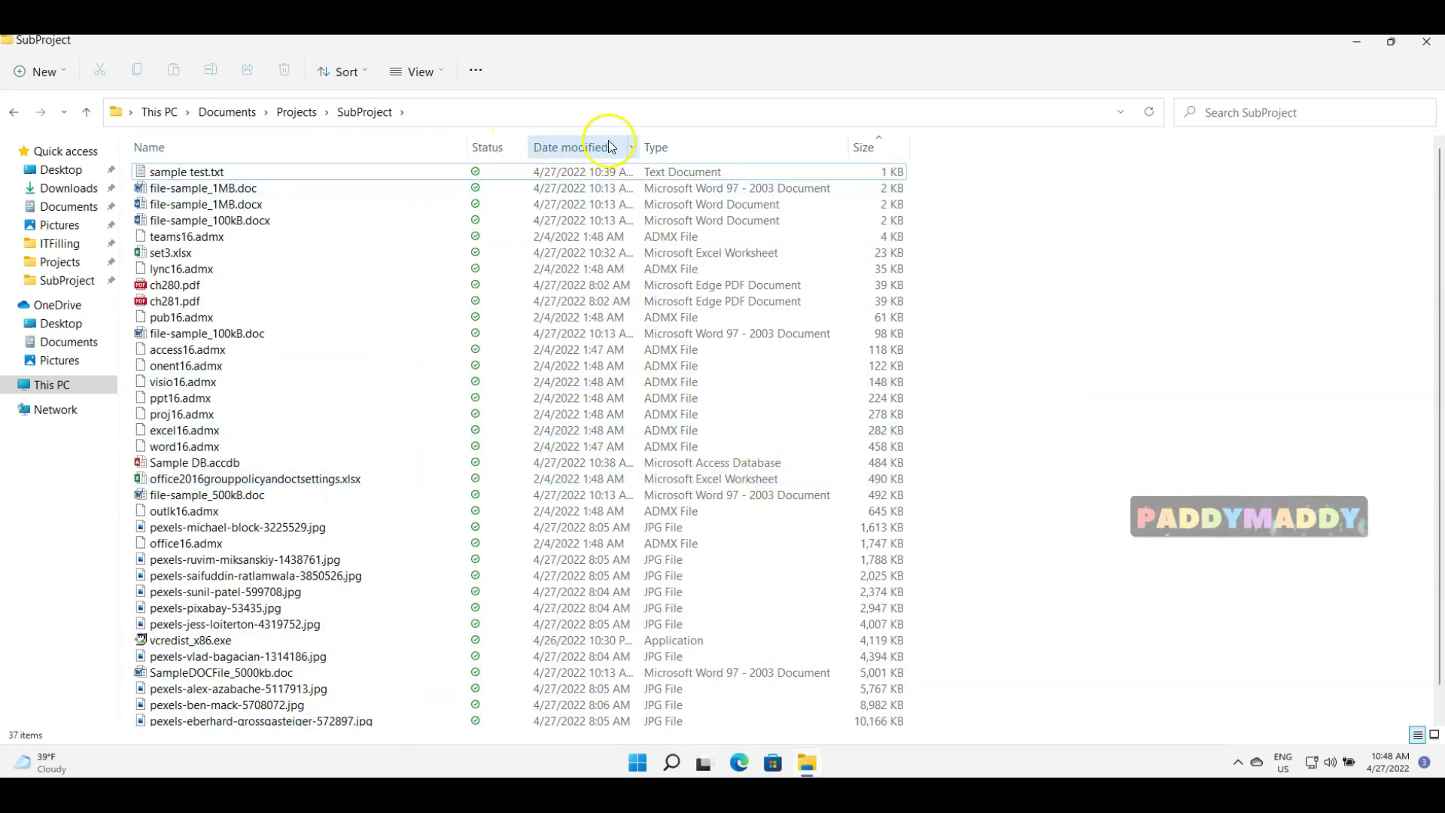
Sort the files by Type, then alphabetically by Name
click(726, 143)
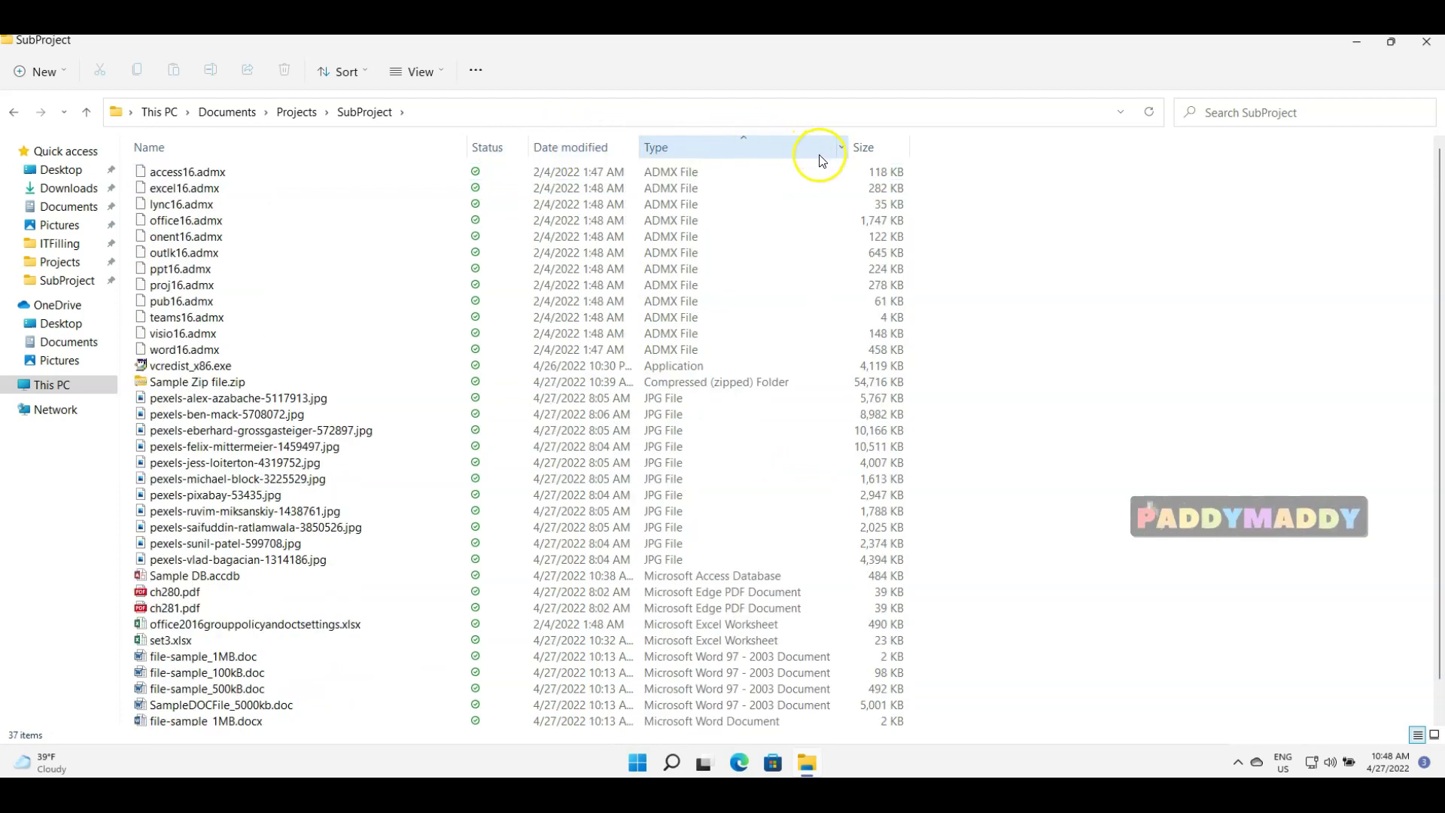
scroll(173, 573, down, 1)
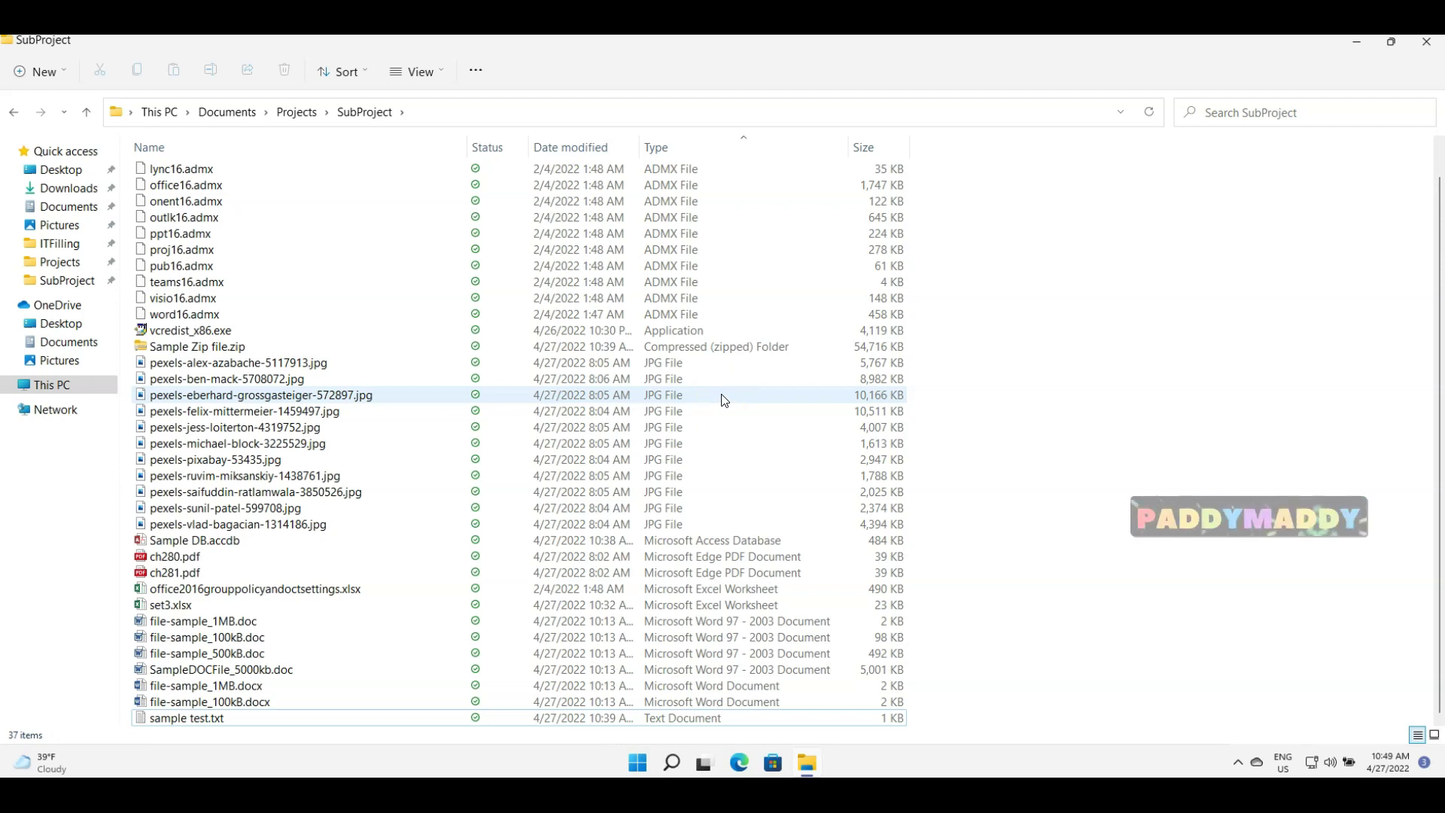
click(190, 58)
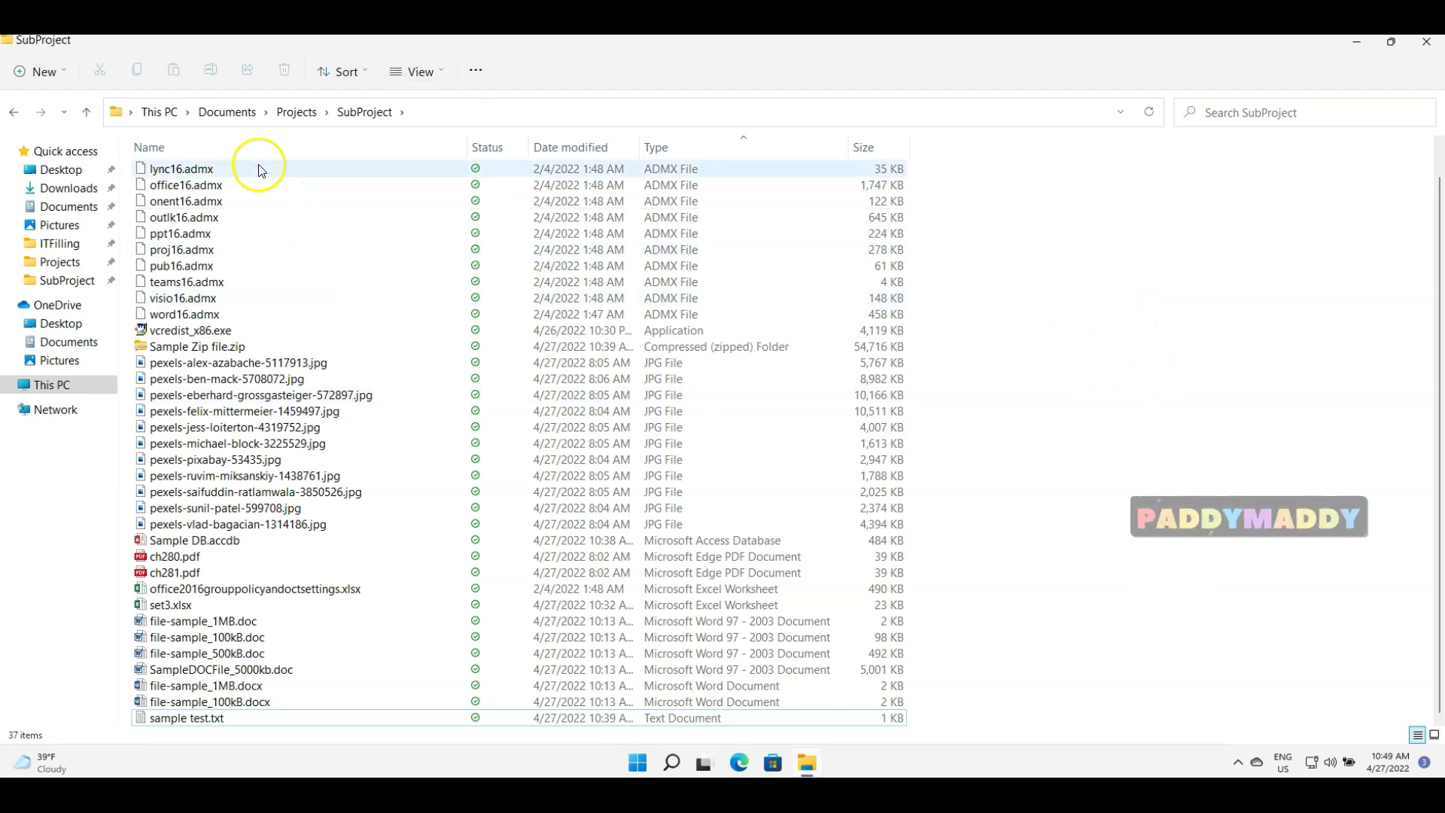
click(219, 151)
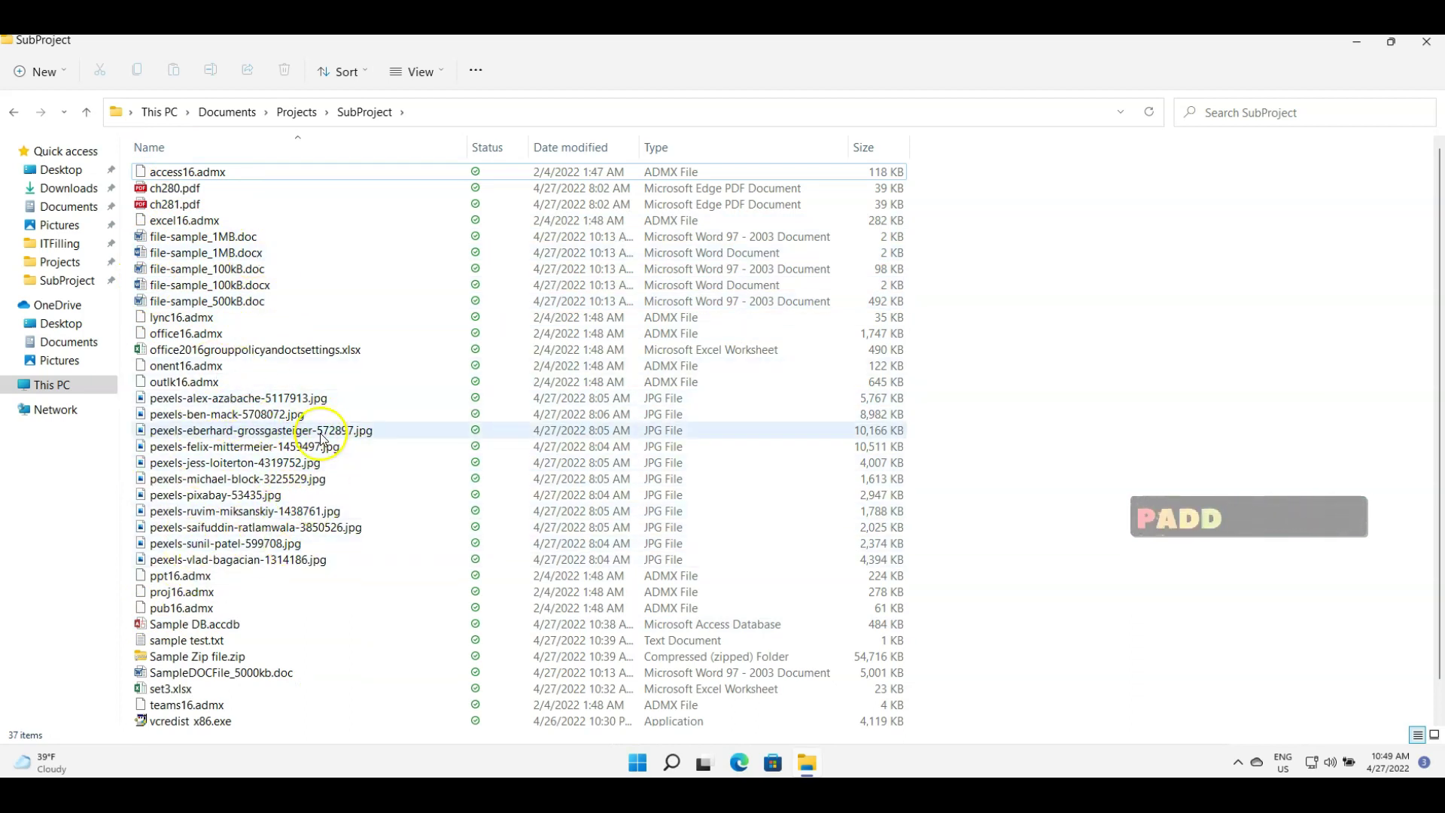
Group the SubProject files by Type from the Sort menu
click(369, 70)
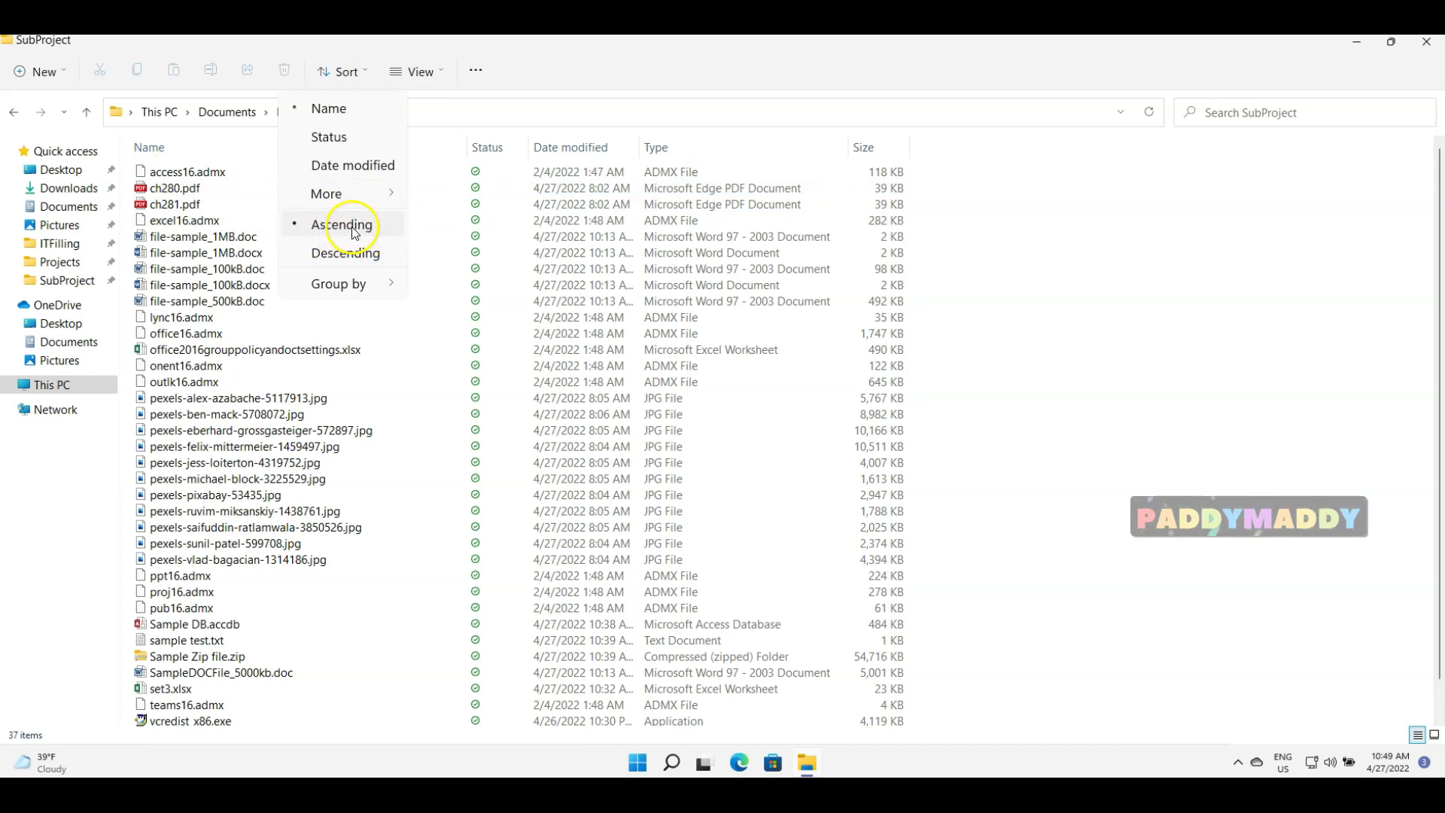
click(389, 288)
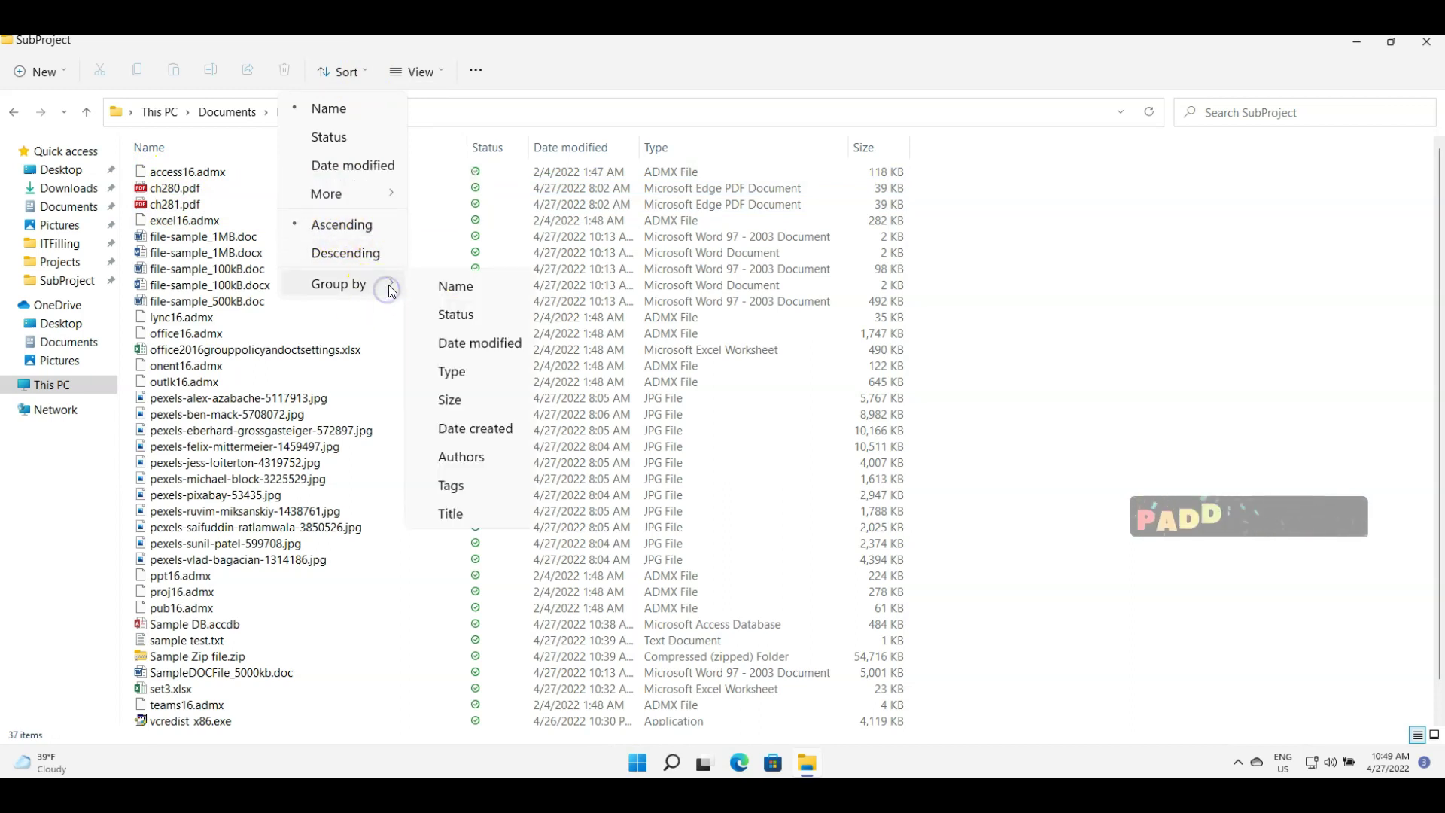
click(470, 374)
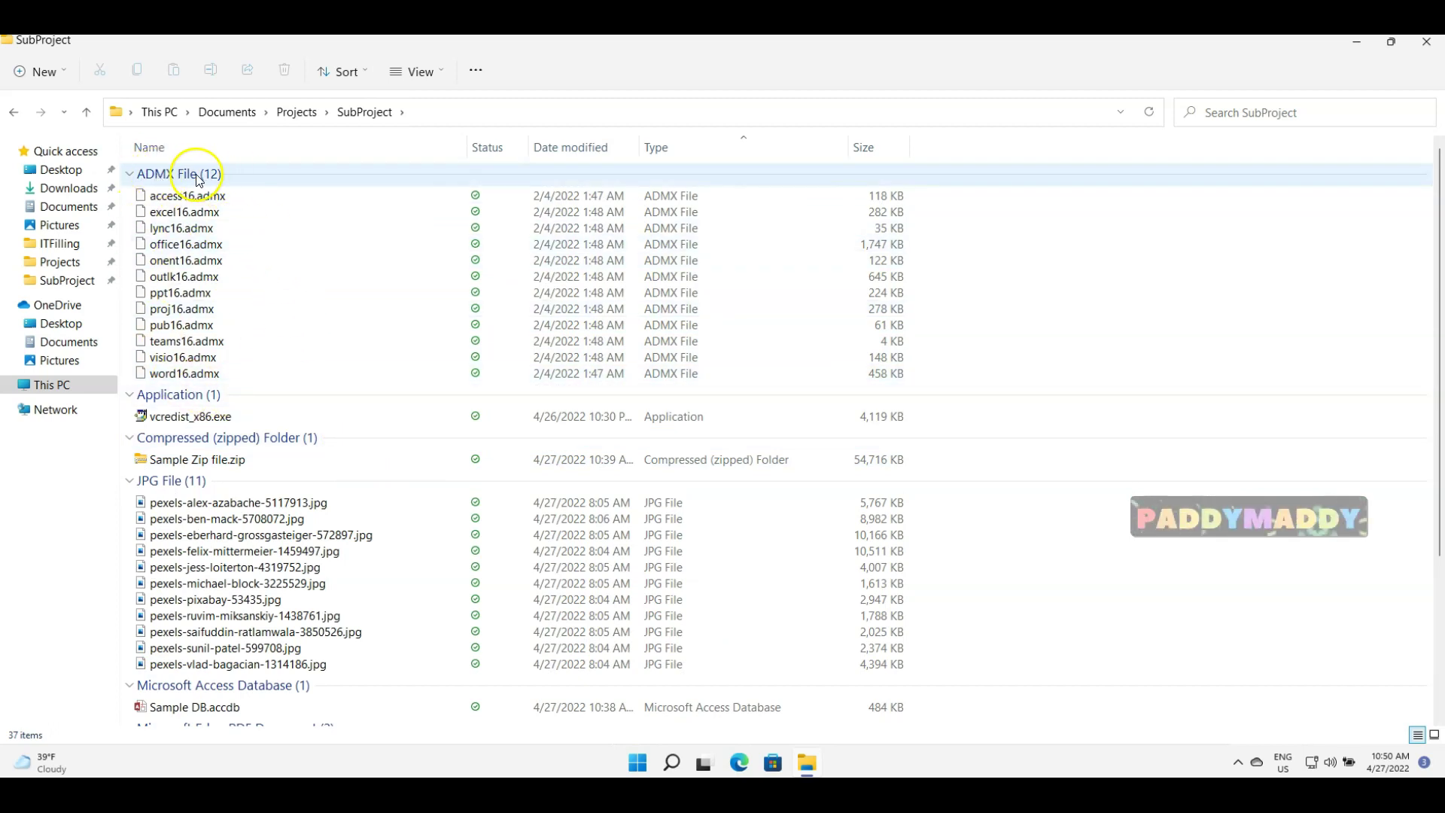
Leave the ADMX File group collapsed; collapse and re-expand the JPG File group
click(130, 175)
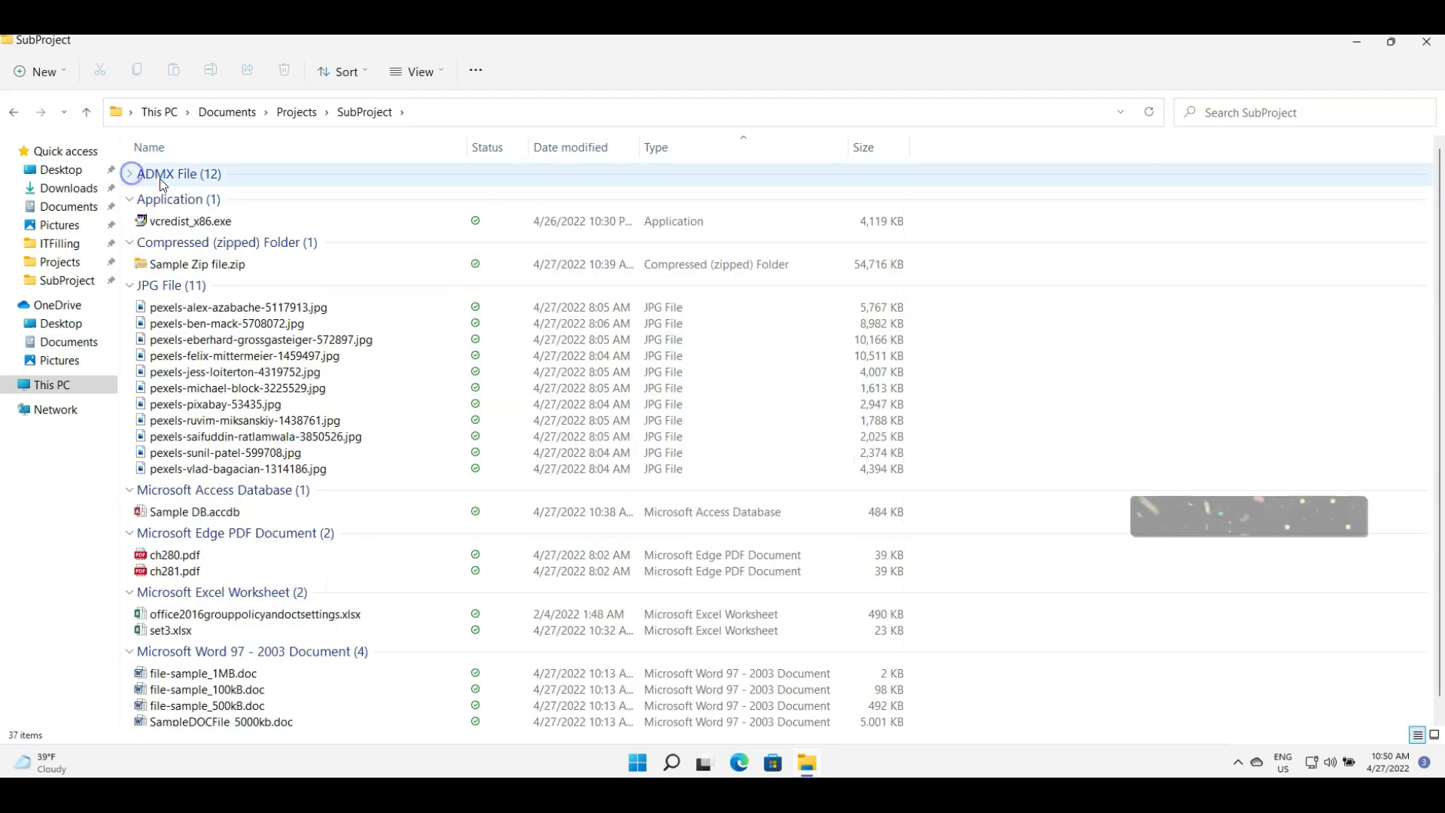
click(131, 176)
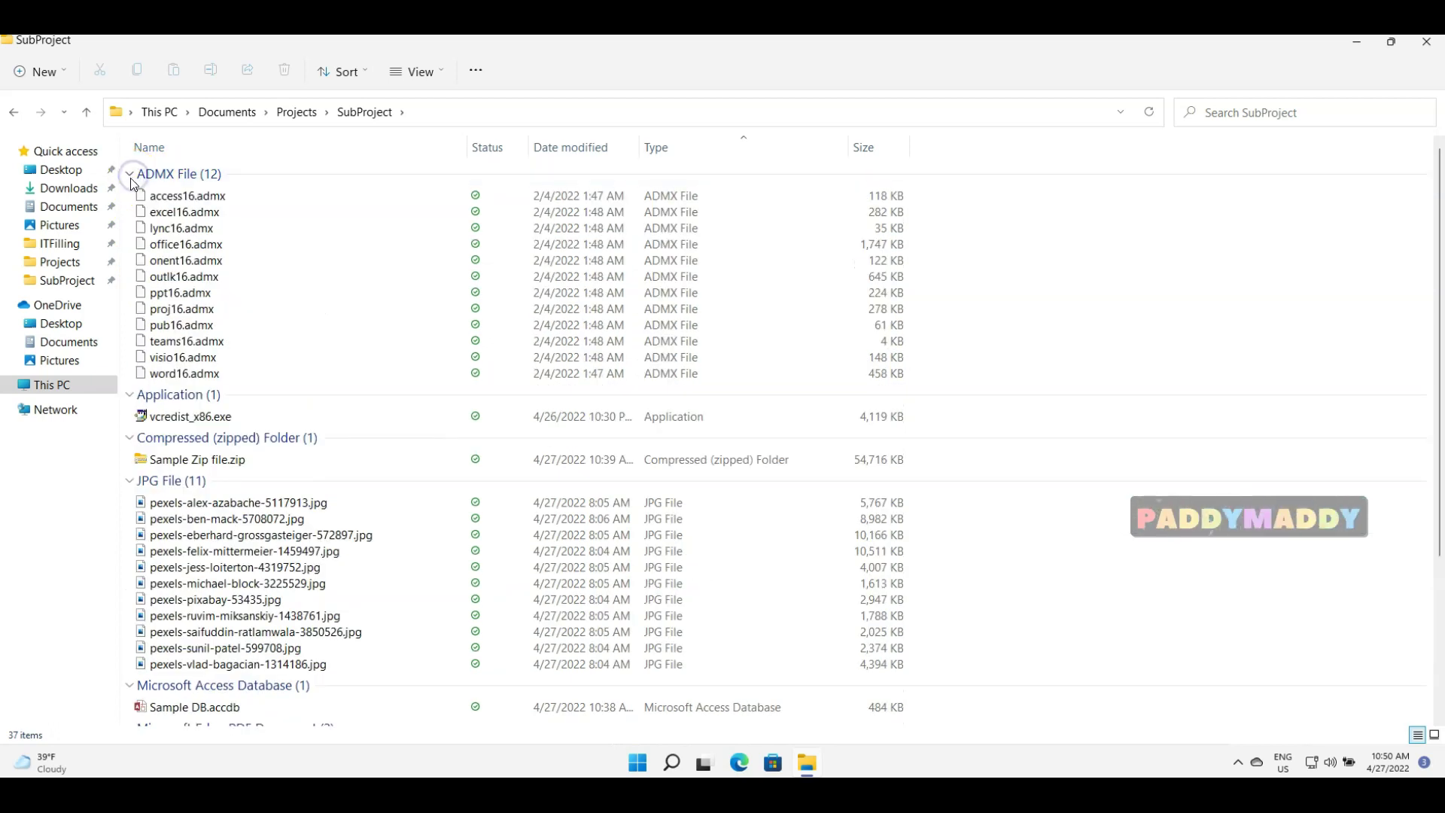
click(131, 176)
click(130, 176)
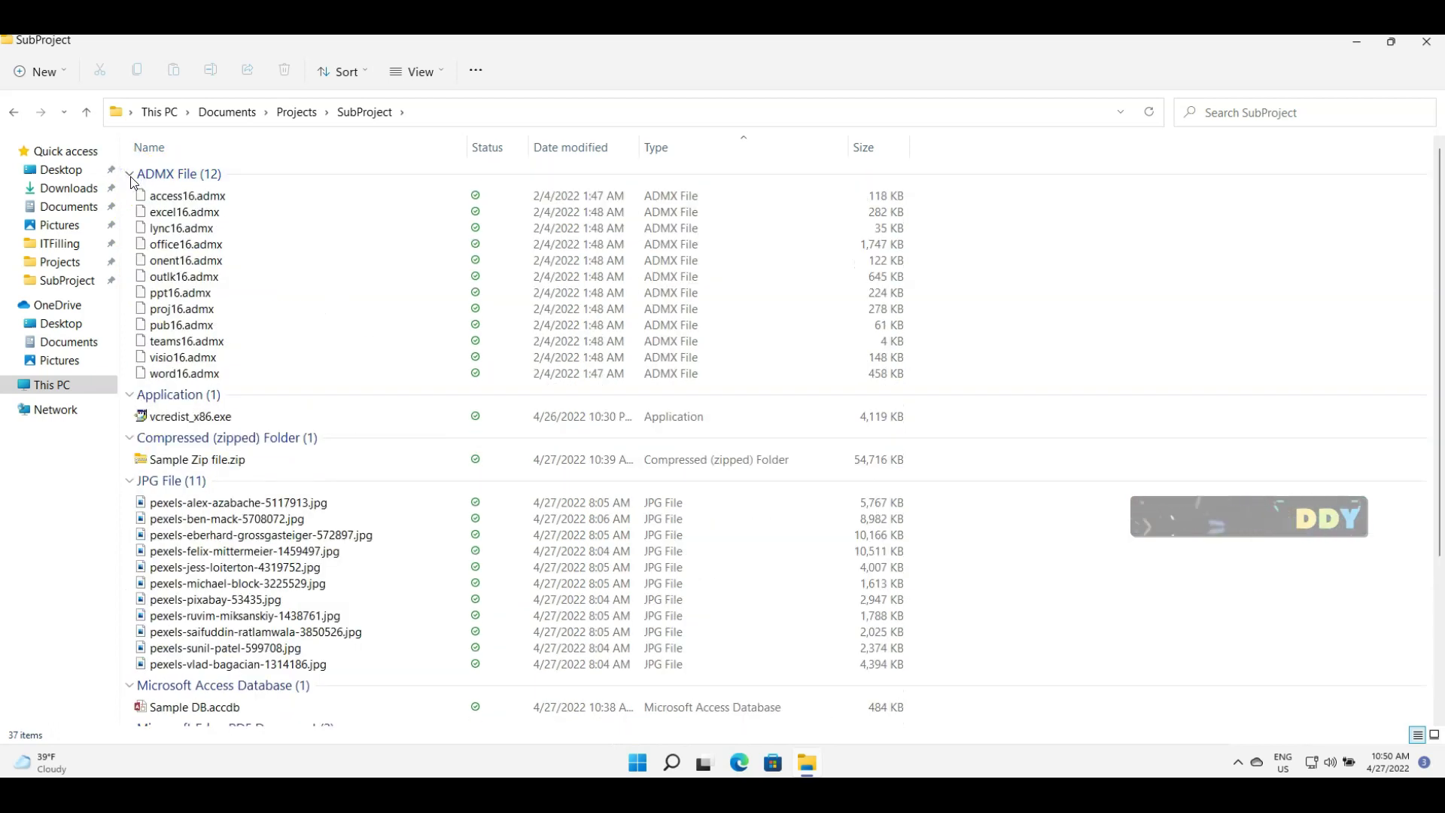
click(131, 178)
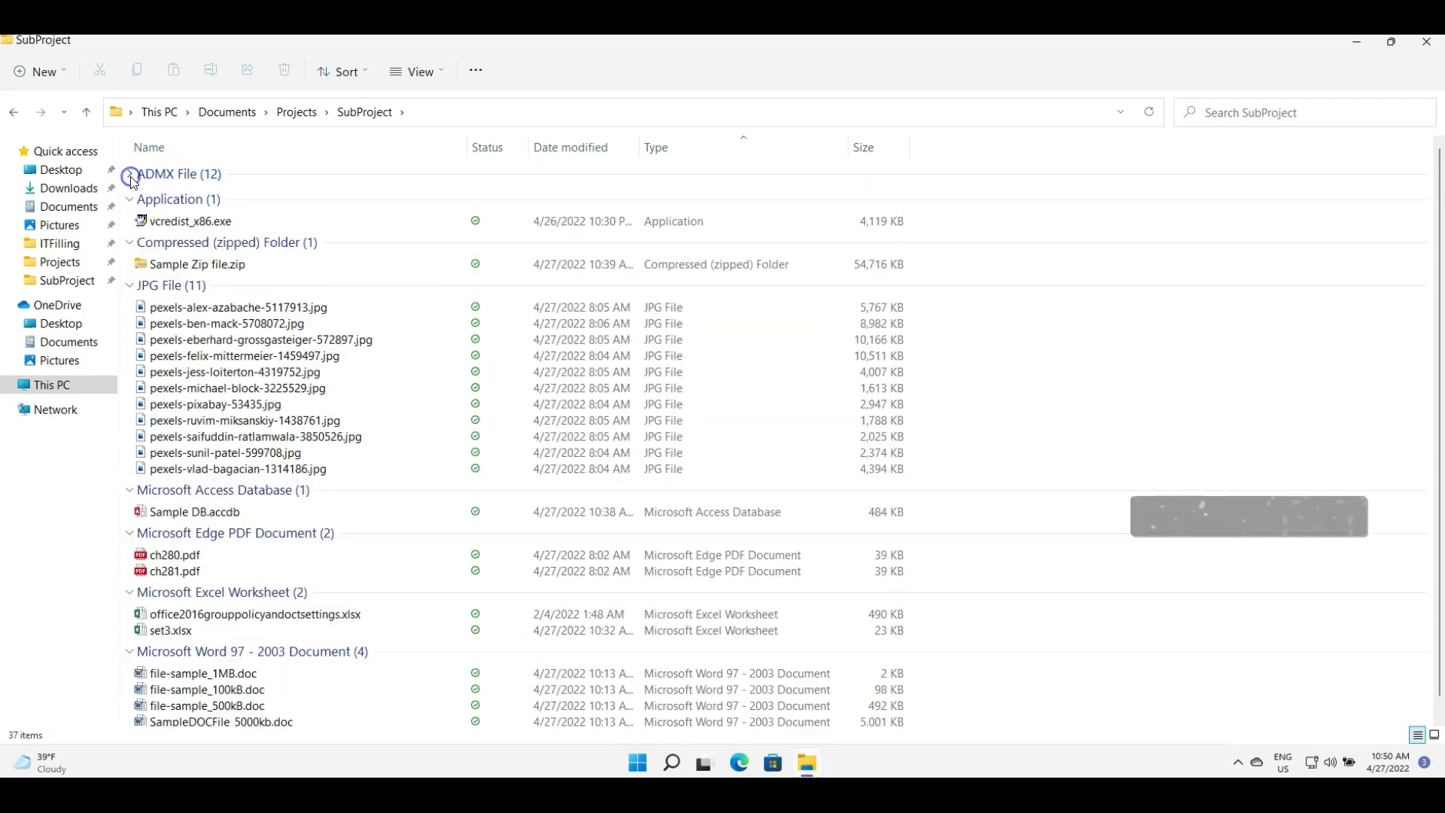
click(130, 287)
click(129, 287)
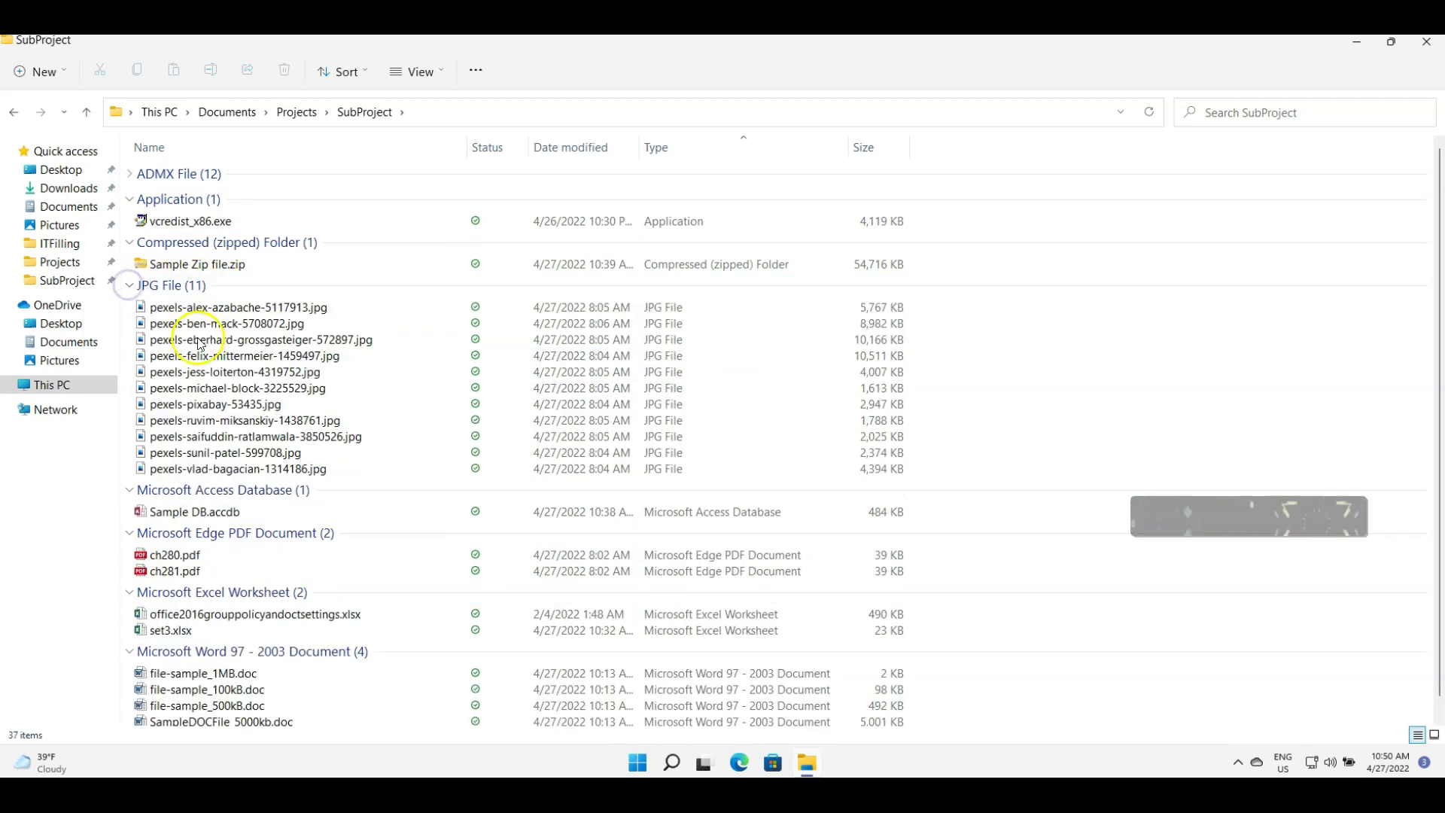
Browse the Sort menu's More and Group by choices, then the View menu's Show options
click(347, 72)
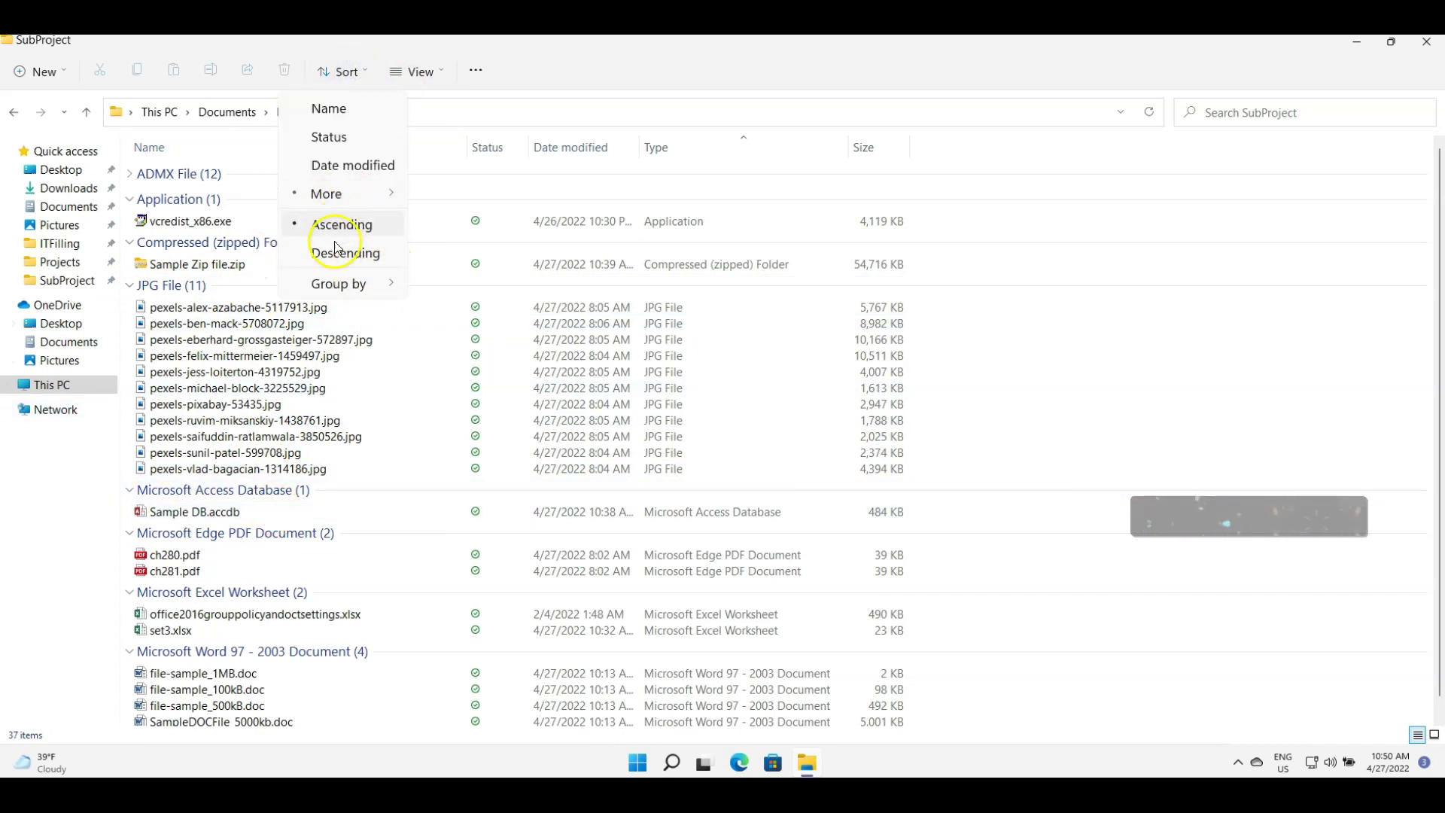
click(357, 199)
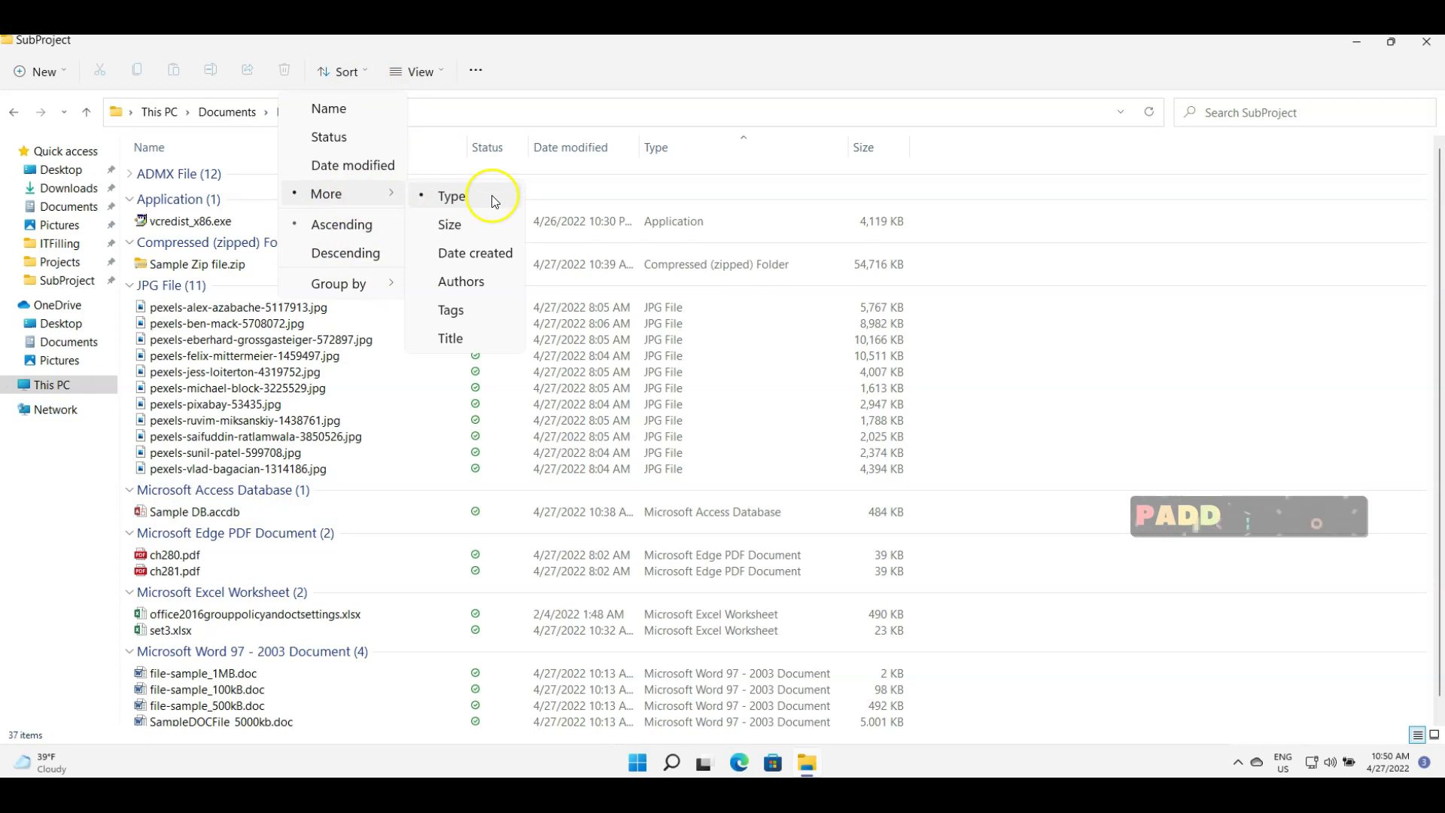
click(355, 285)
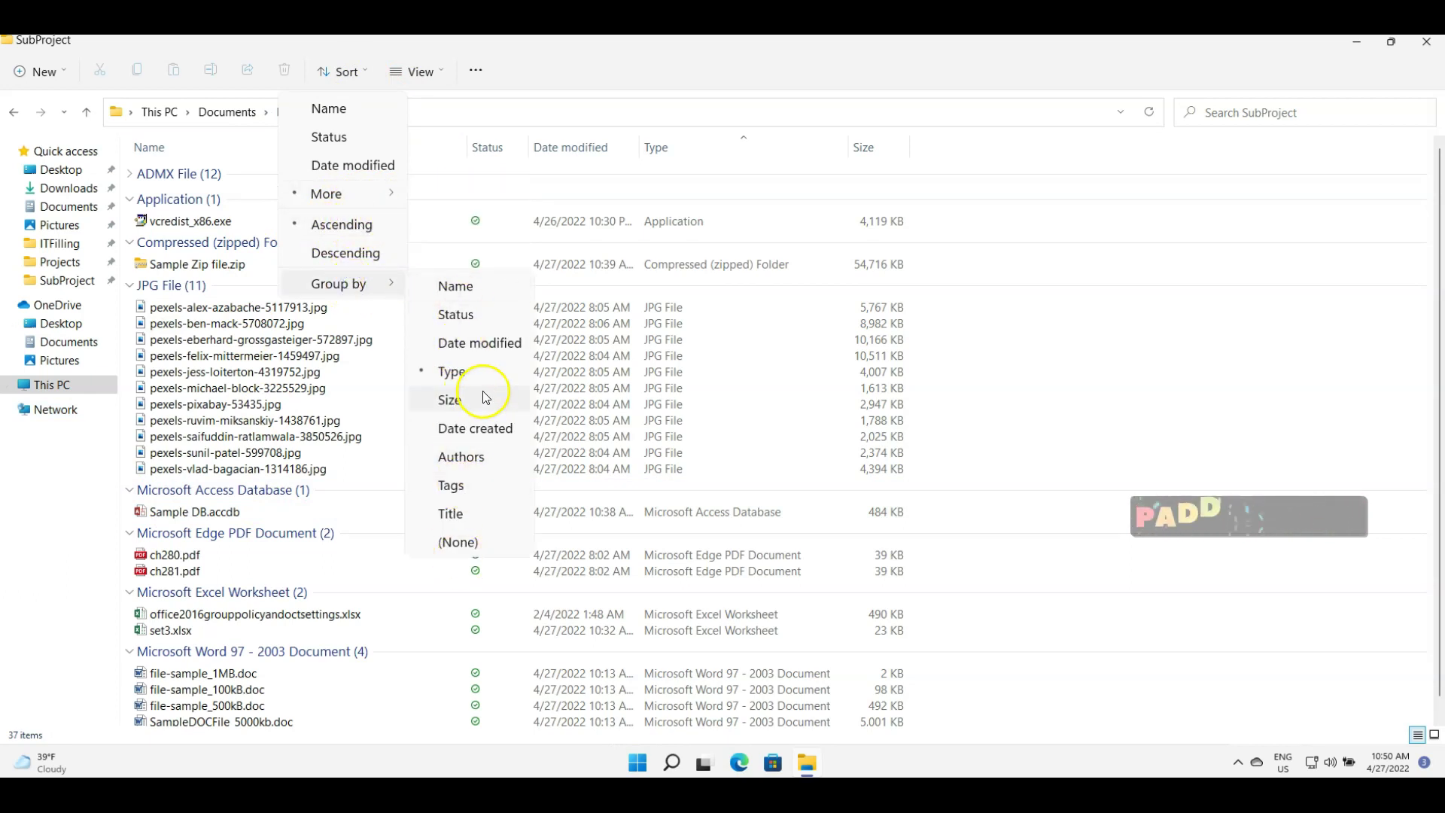
click(416, 72)
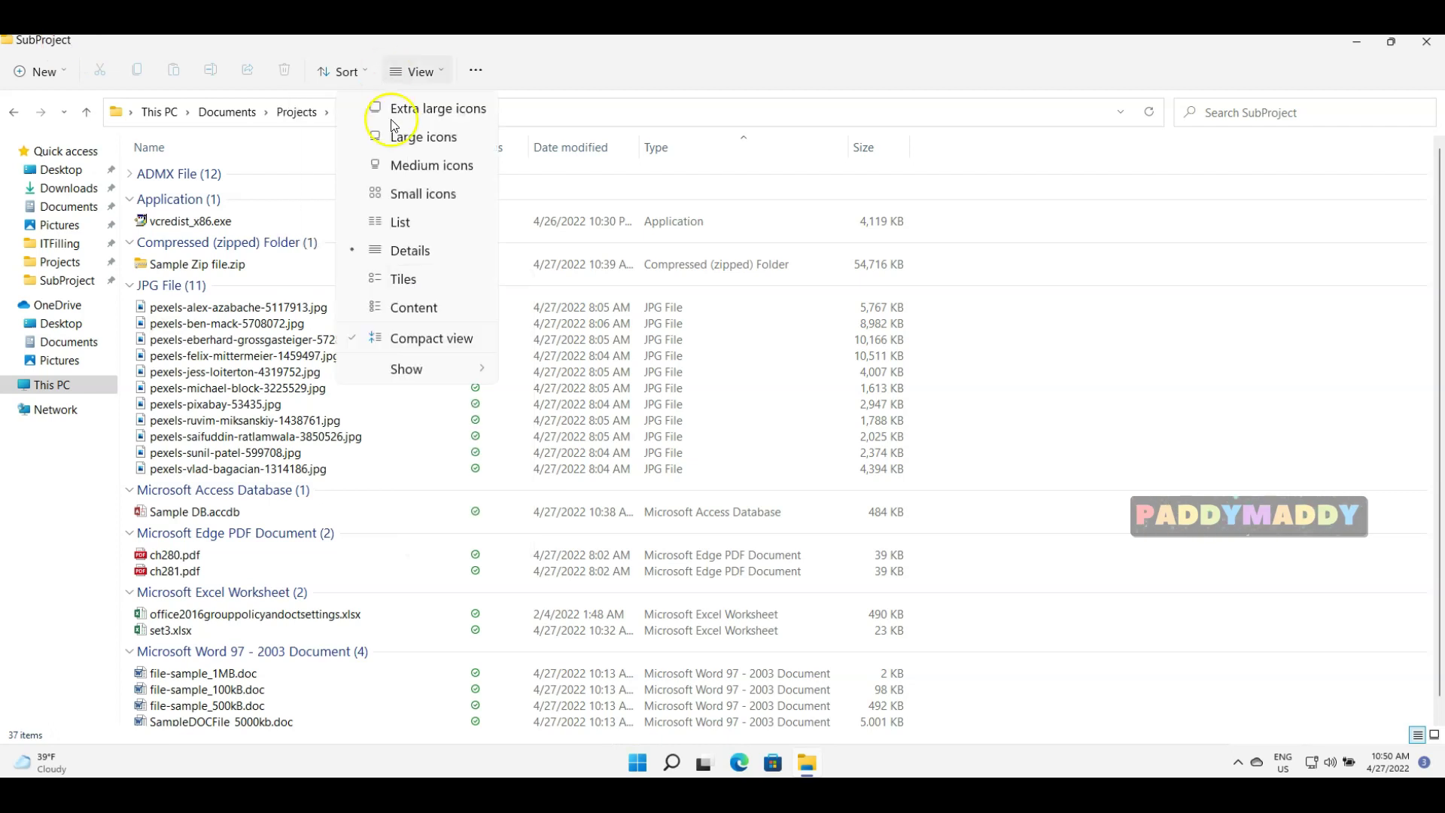
click(438, 73)
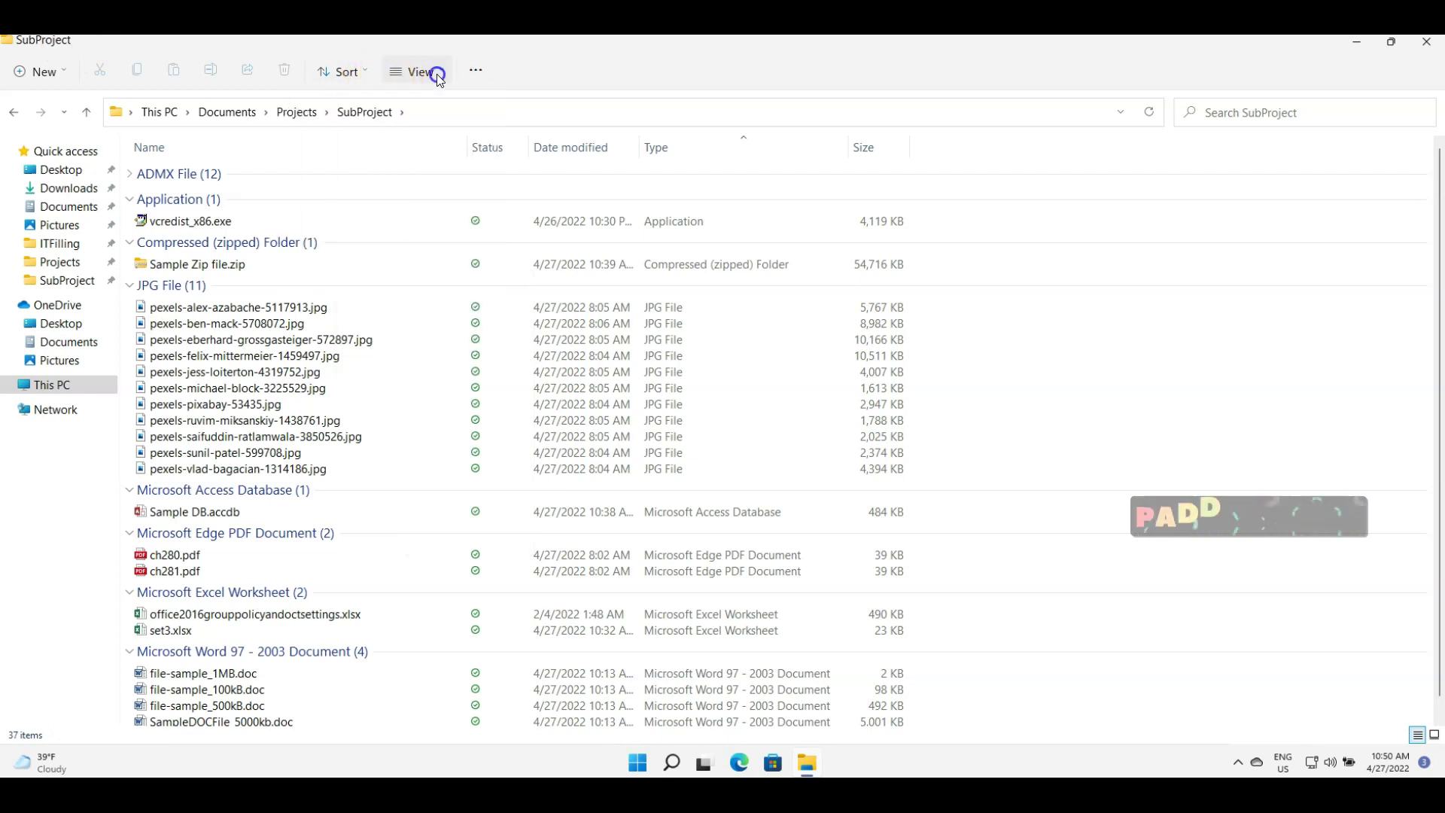
click(438, 74)
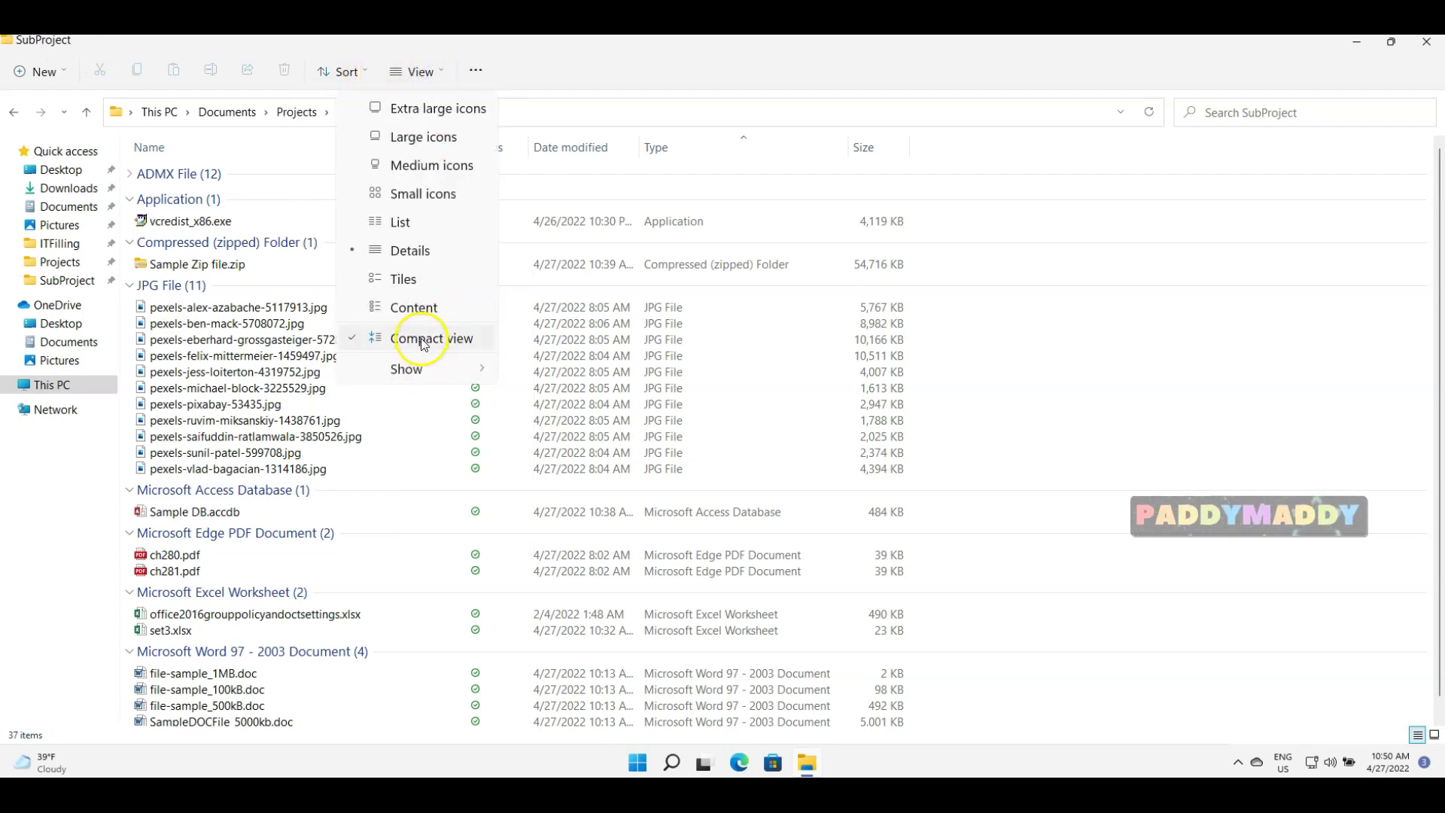
click(426, 373)
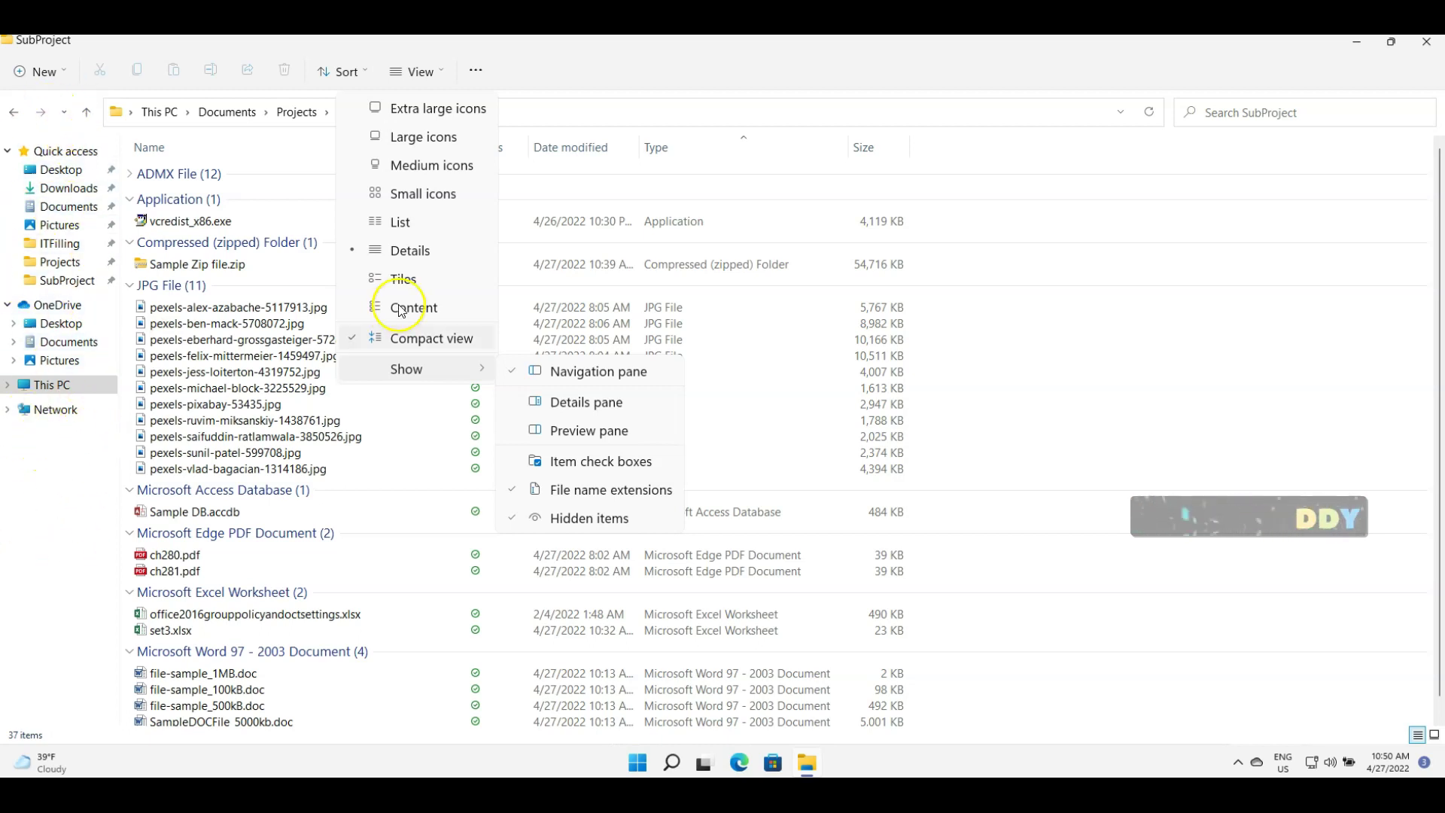
Hide the navigation pane, then restore it via View > Show > Navigation pane
click(578, 372)
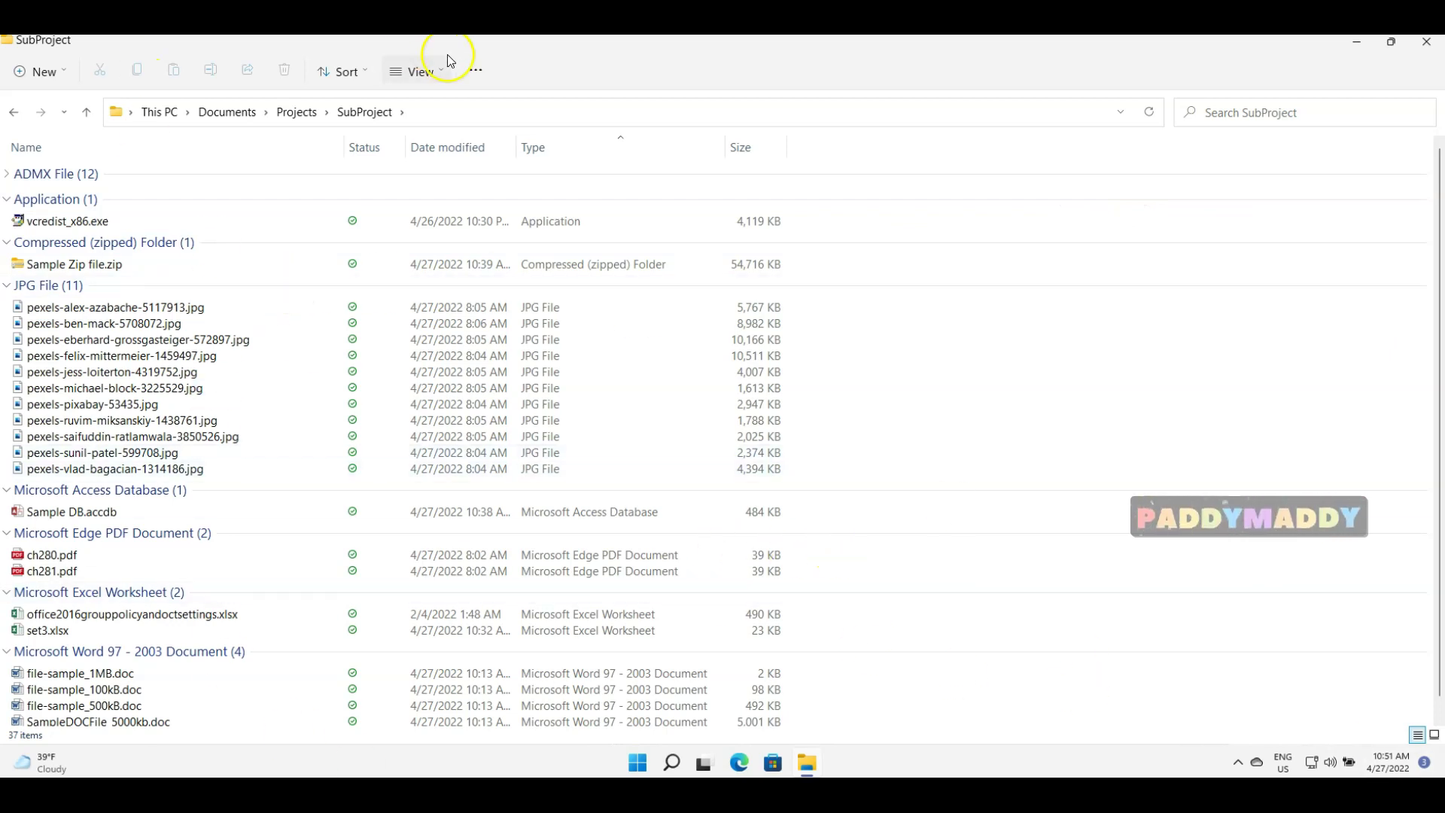
click(476, 70)
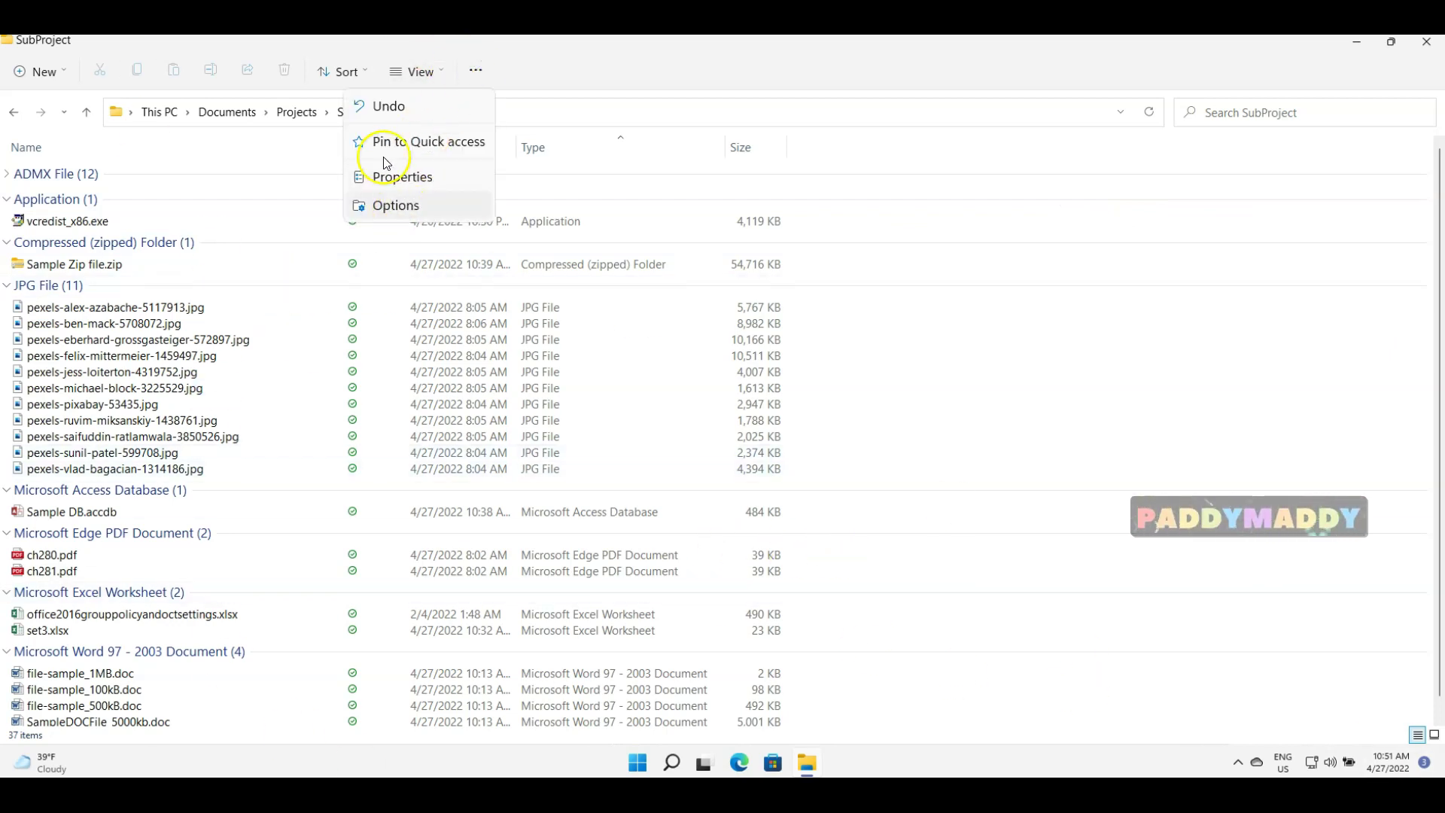
click(364, 71)
mouse_move(376, 285)
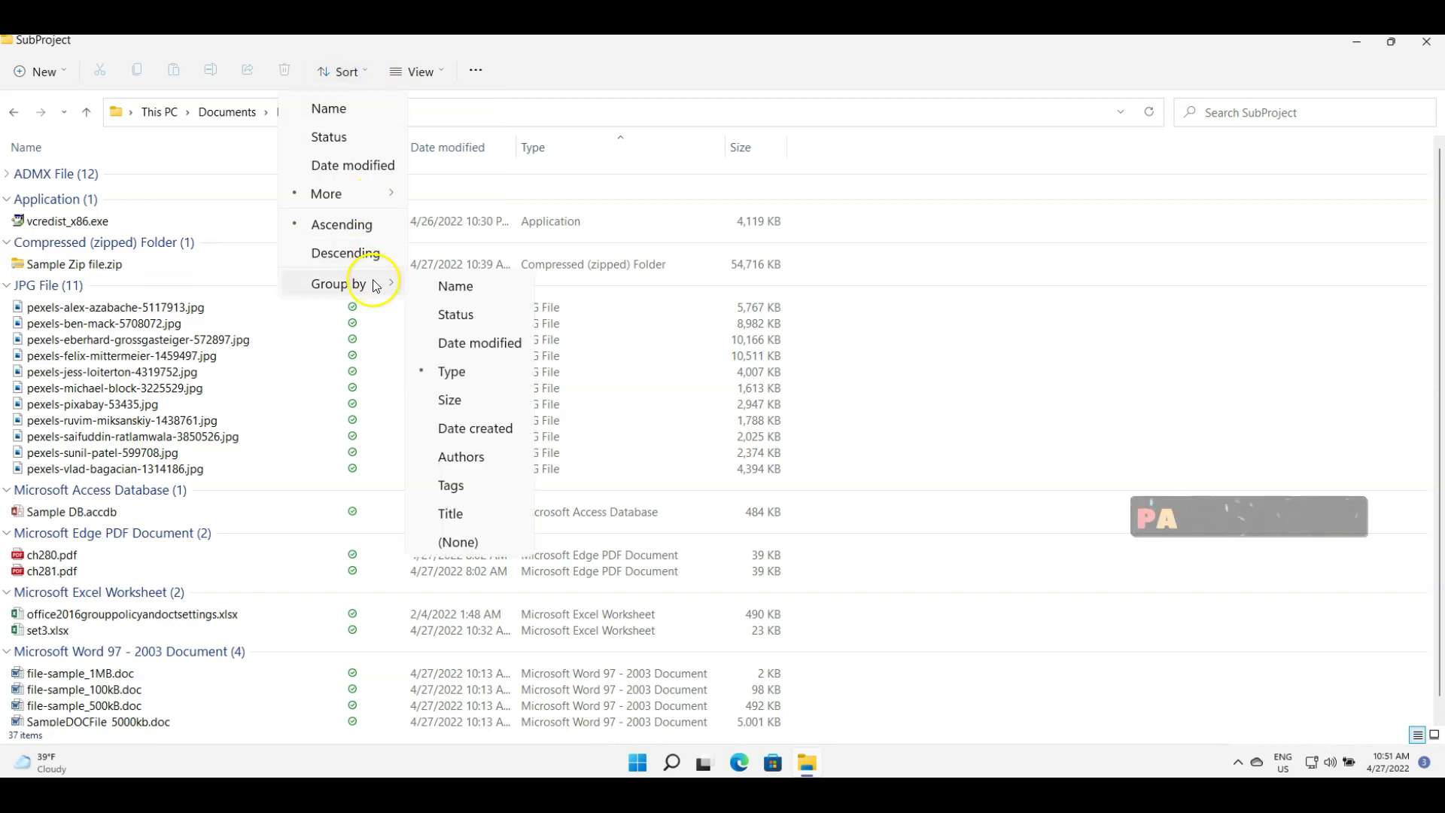
click(417, 69)
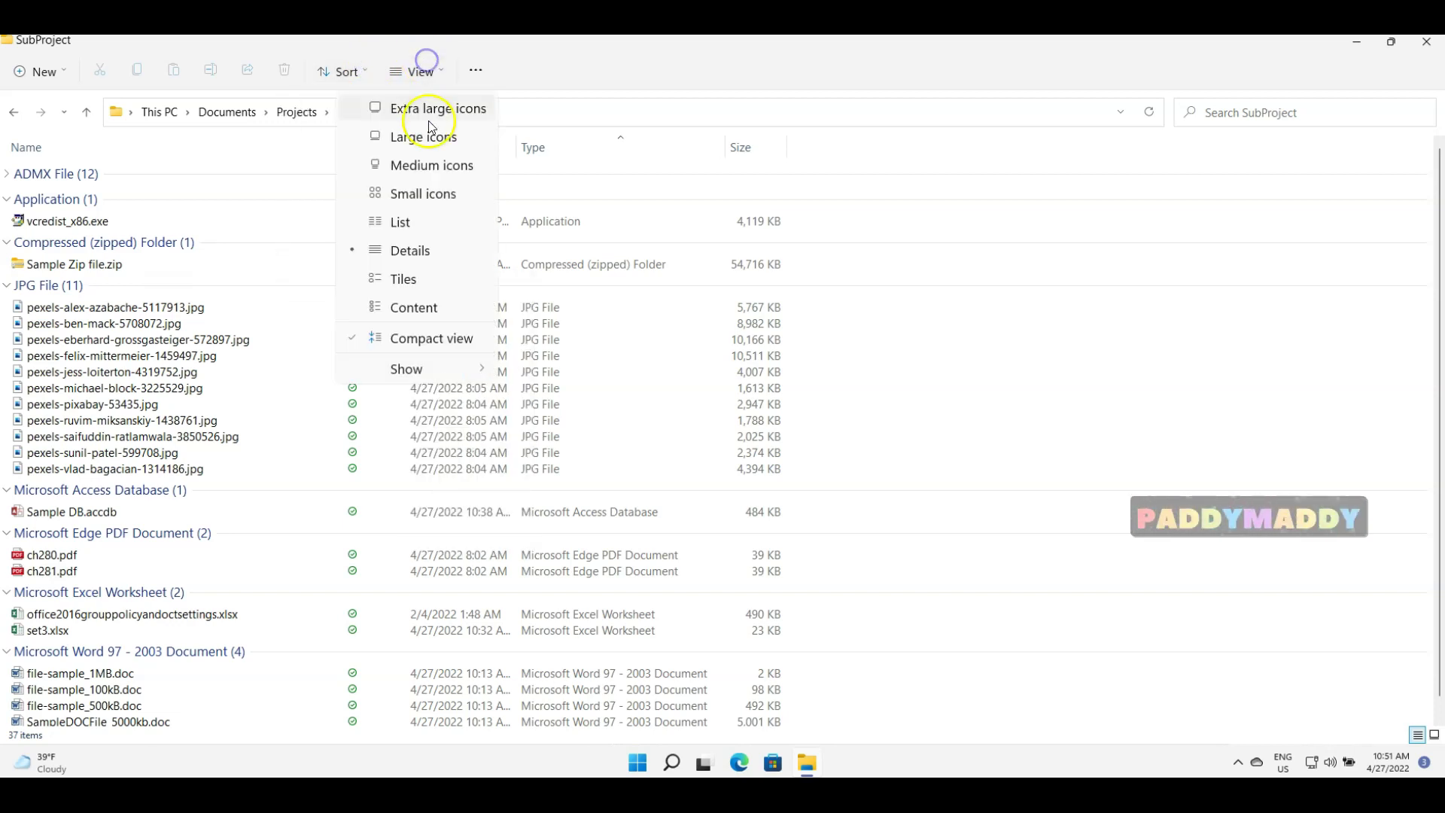
mouse_move(429, 368)
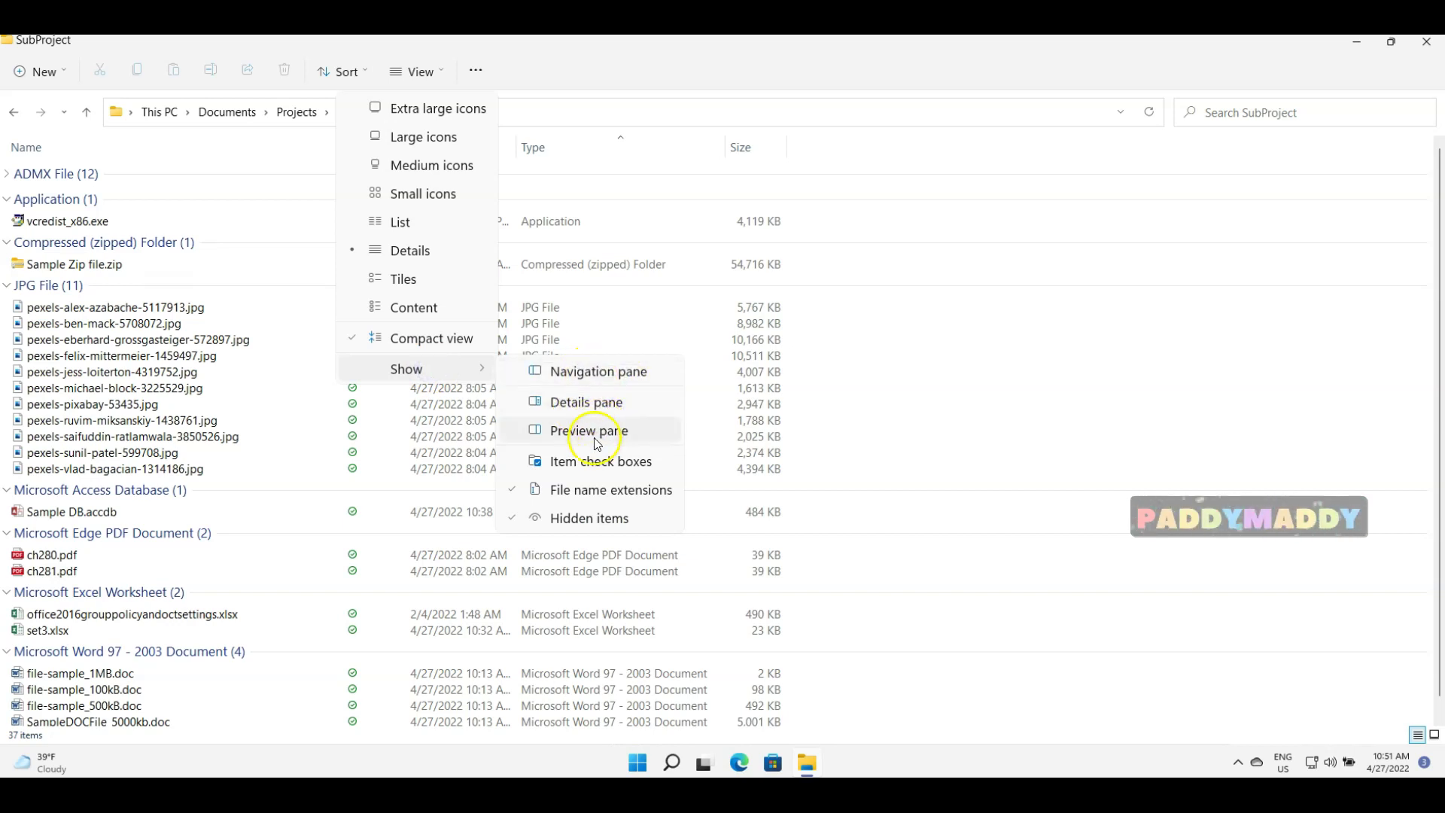
click(559, 373)
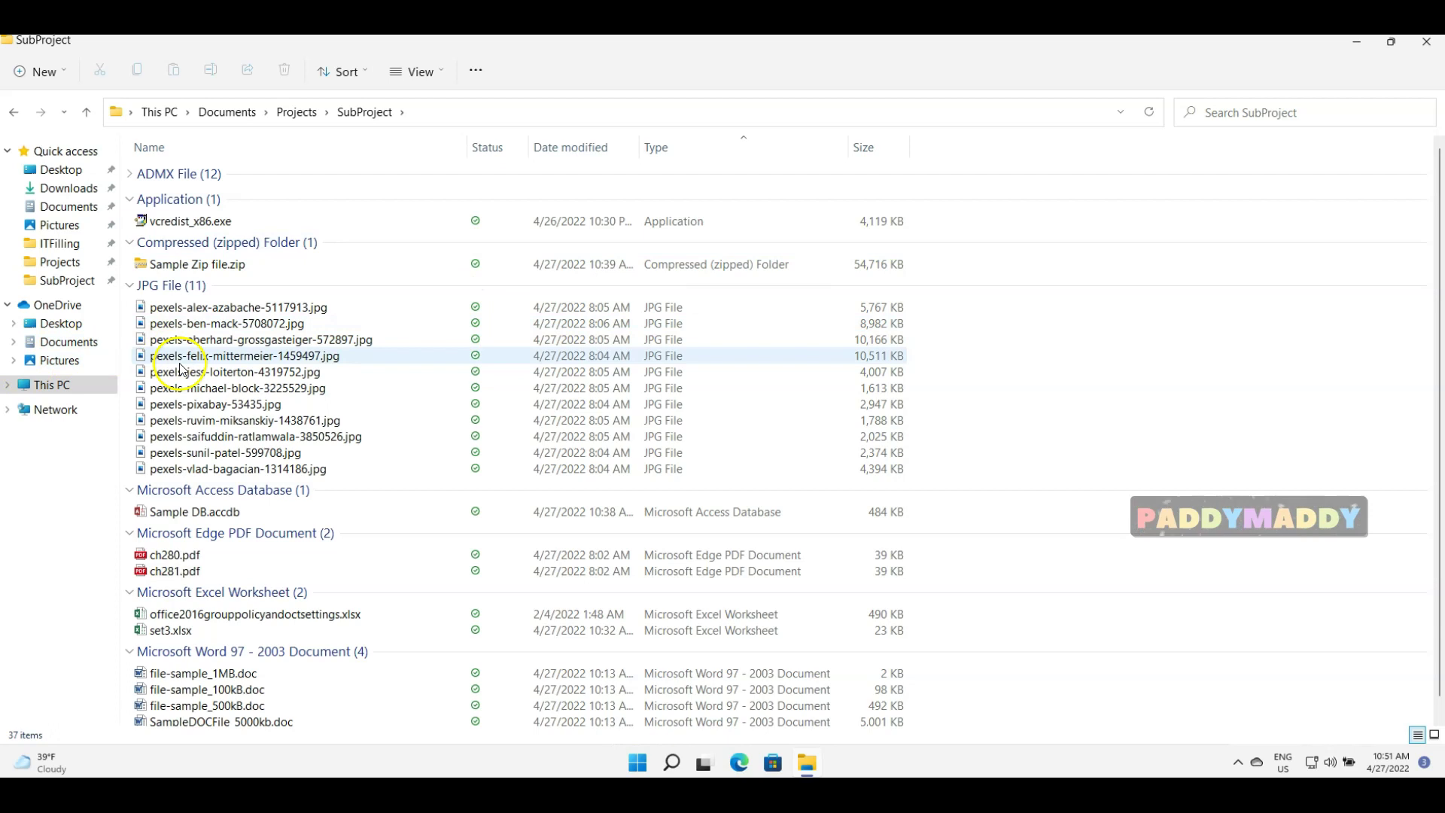
Show the See more (...) menu with pinning, properties and folder options
click(481, 71)
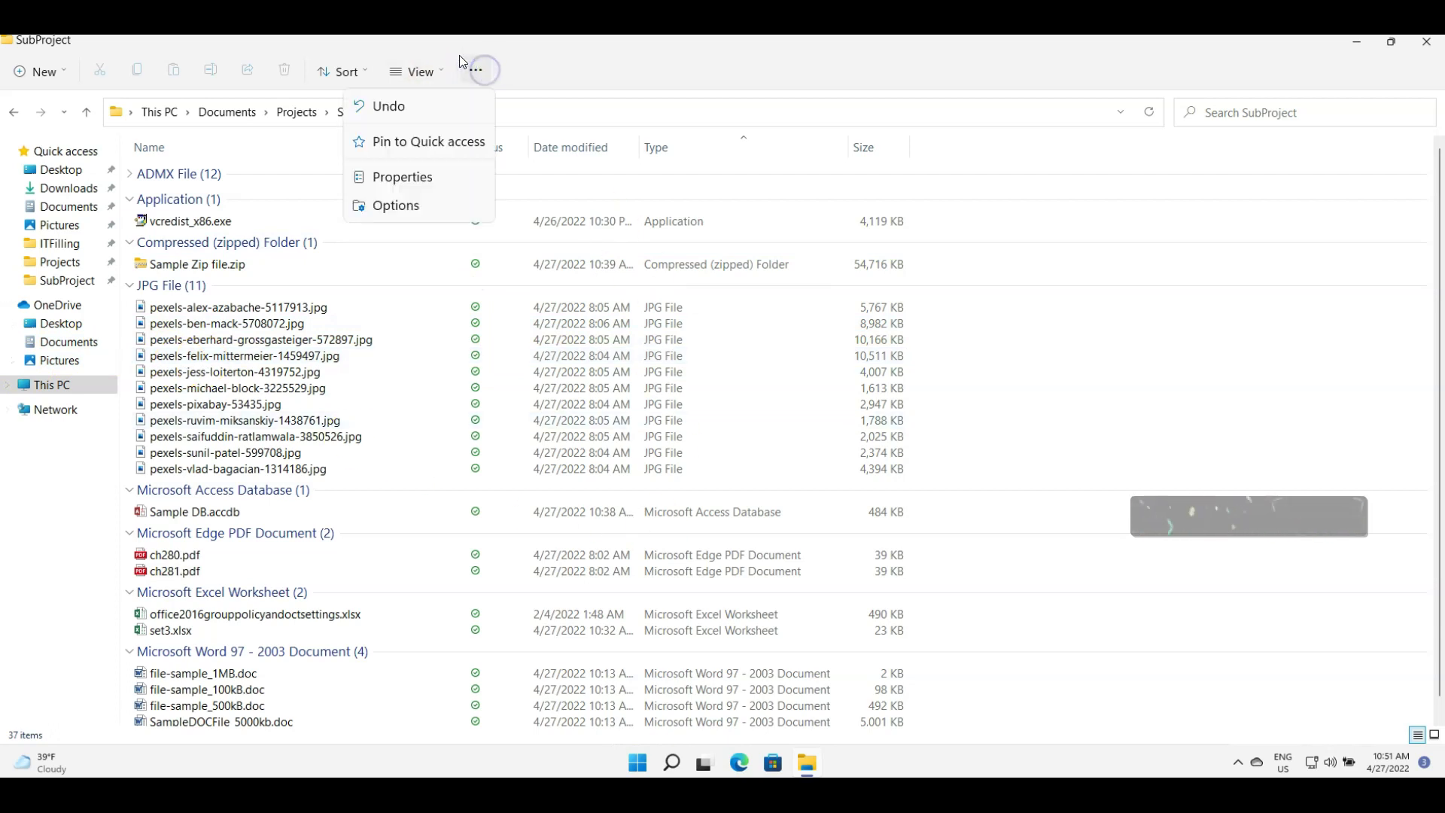